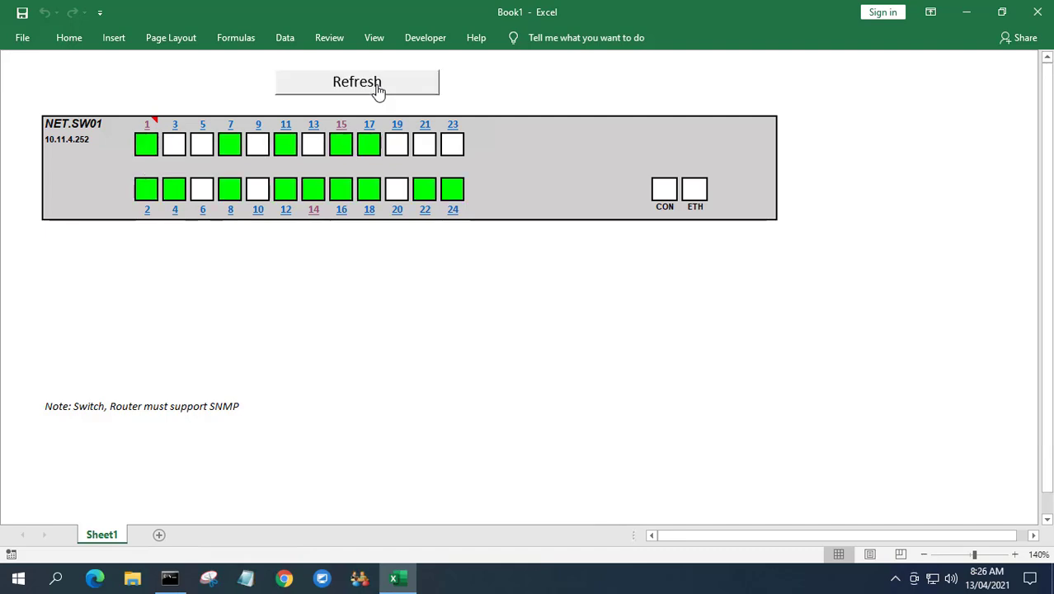
- Open the MRTG traffic graph pages for port 6 and port 14 from their hyperlinked labels
{"action": "left_click", "coordinate": [150, 131]}
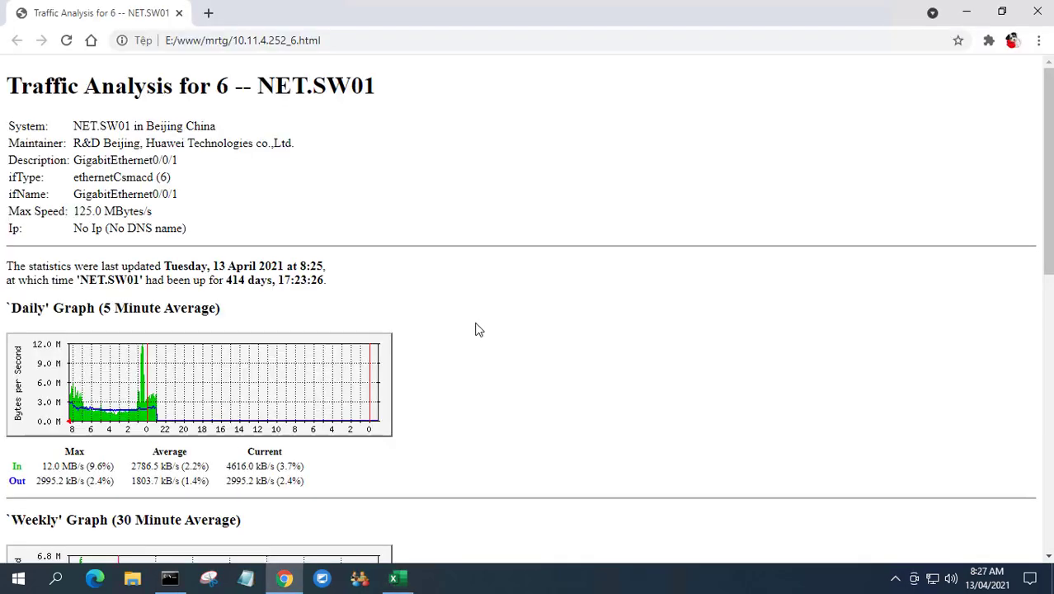
{"action": "left_click_drag", "start_coordinate": [1047, 228], "coordinate": [1047, 323]}
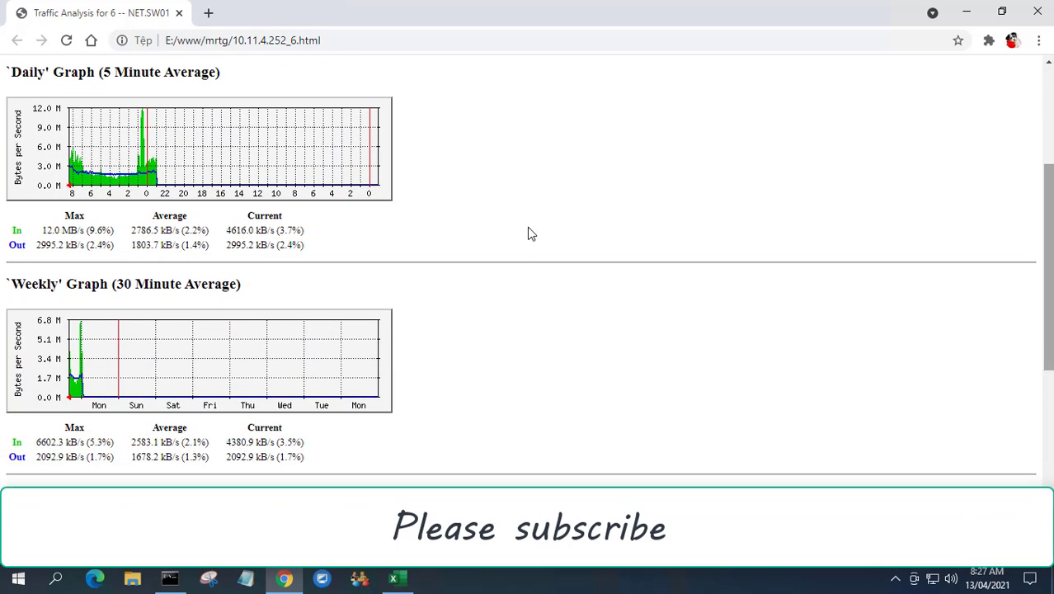
{"action": "left_click", "coordinate": [967, 12]}
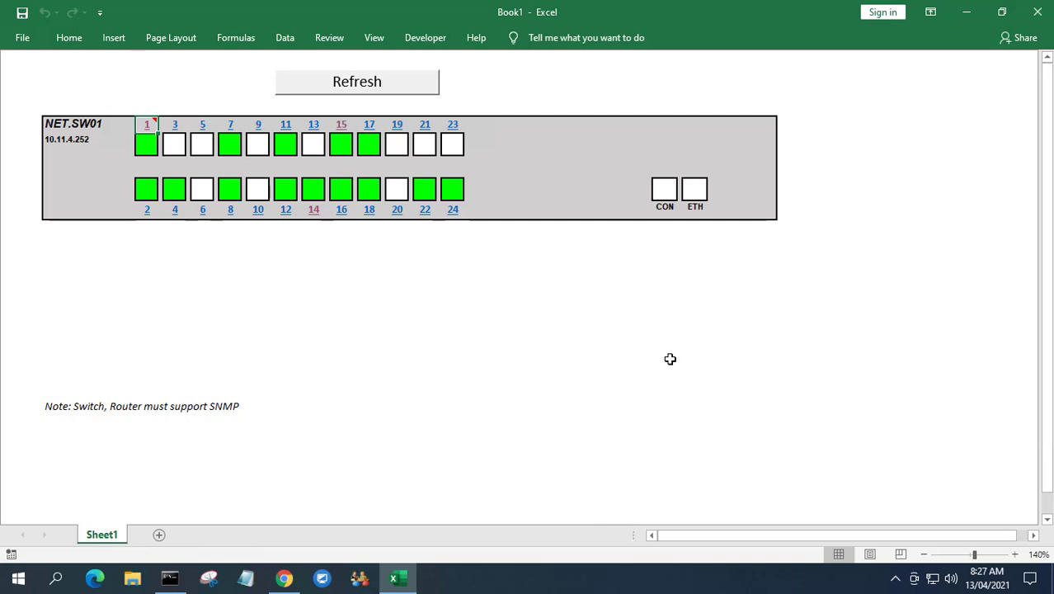
{"action": "left_click", "coordinate": [311, 214]}
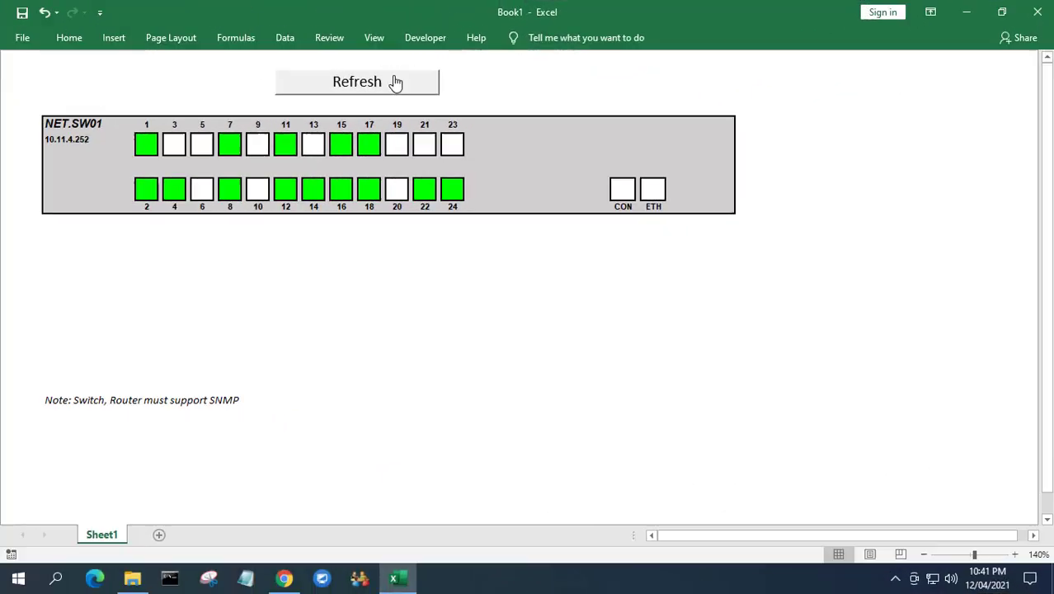
- Refresh the NET.SW01 port statuses twice, then minimize the workbook
{"action": "left_click", "coordinate": [395, 84]}
{"action": "left_click", "coordinate": [395, 84]}
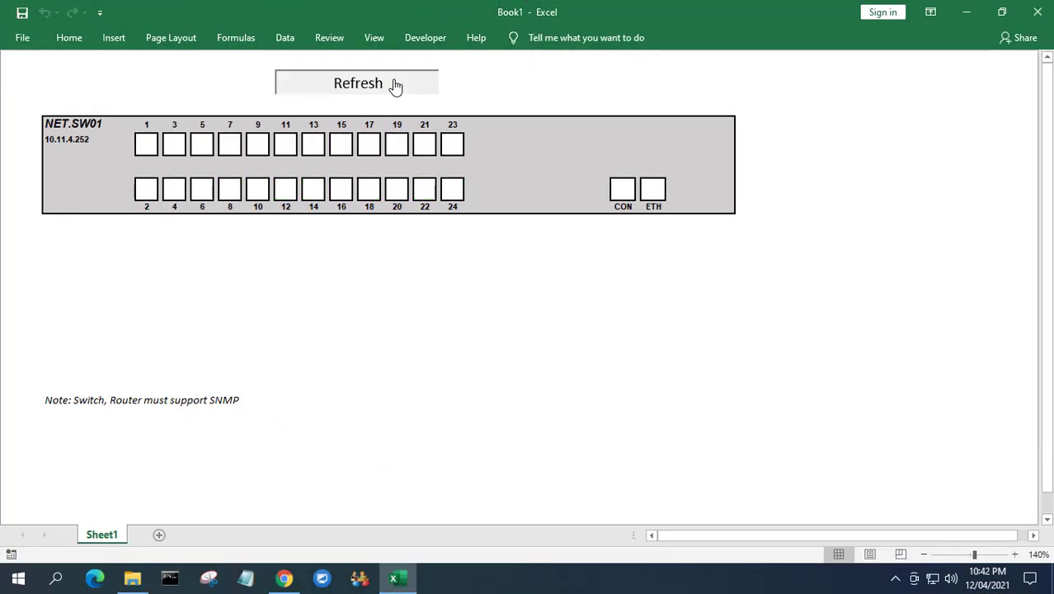
{"action": "left_click", "coordinate": [966, 14]}
- Go from perl.org's Download page to the ActiveState Perl download page
{"action": "left_click", "coordinate": [283, 578]}
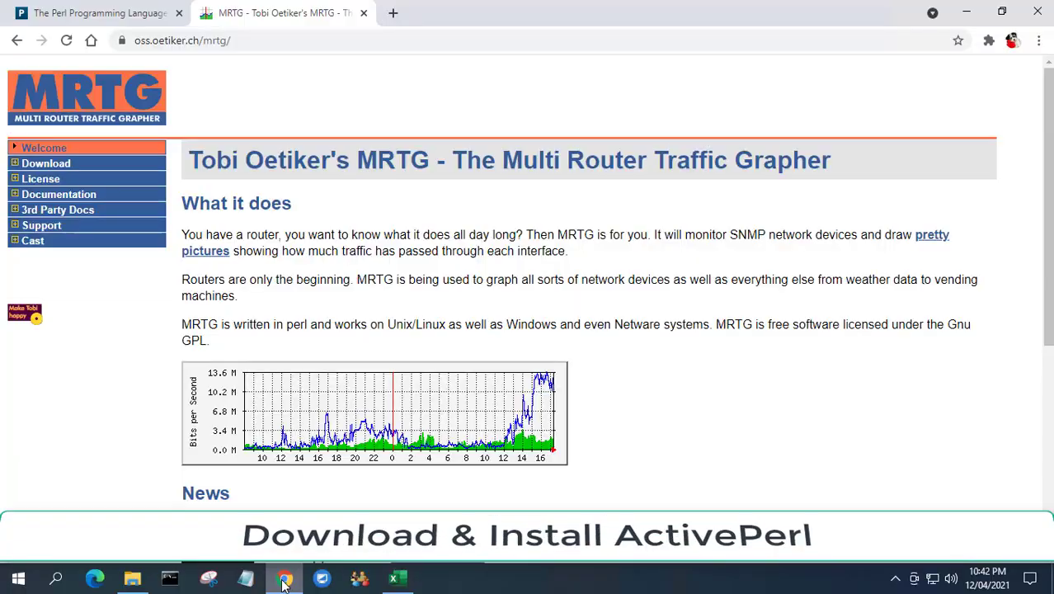
{"action": "left_click", "coordinate": [140, 23]}
{"action": "left_click", "coordinate": [131, 42]}
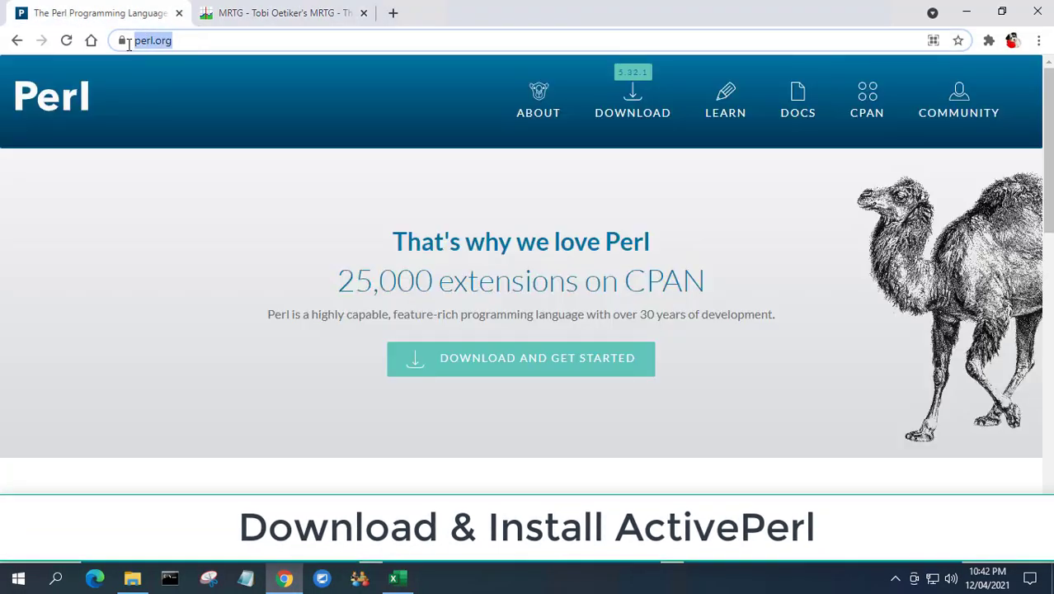
{"action": "left_click", "coordinate": [640, 101]}
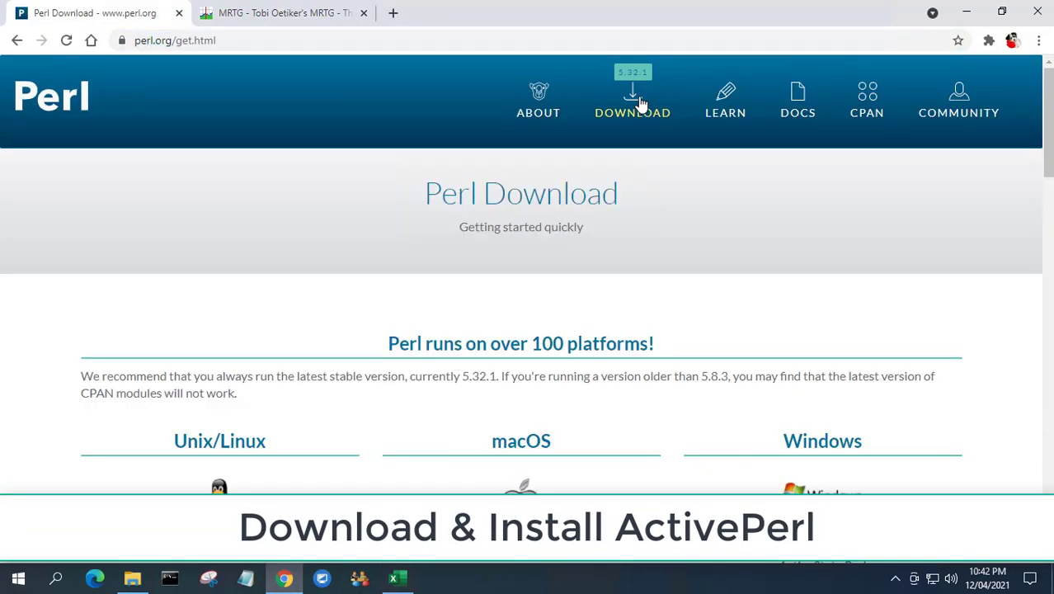
{"action": "scroll", "coordinate": [921, 173], "scroll_direction": "down", "scroll_amount": 3}
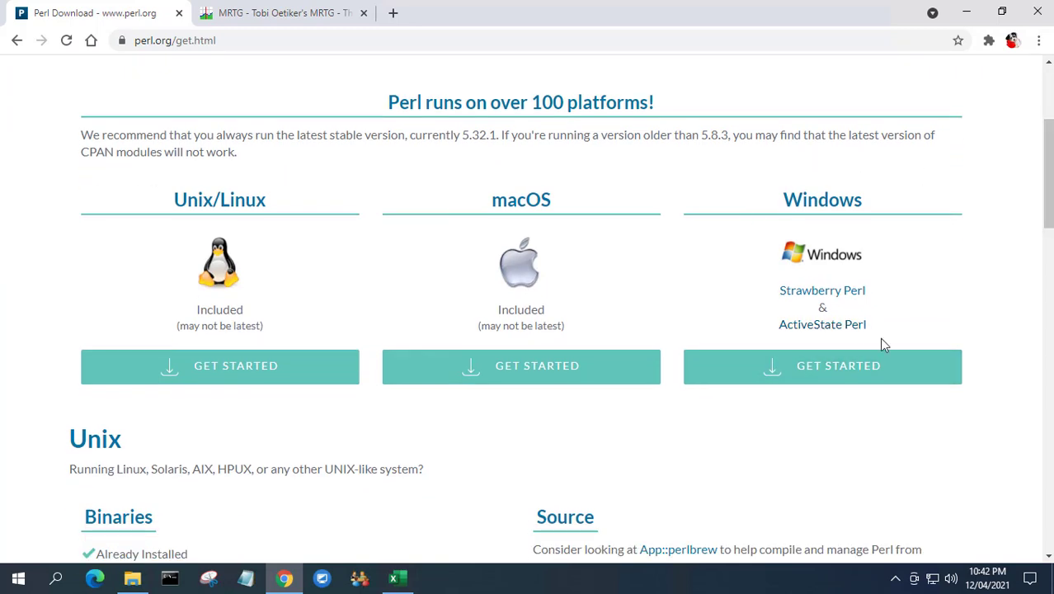
{"action": "left_click", "coordinate": [793, 328]}
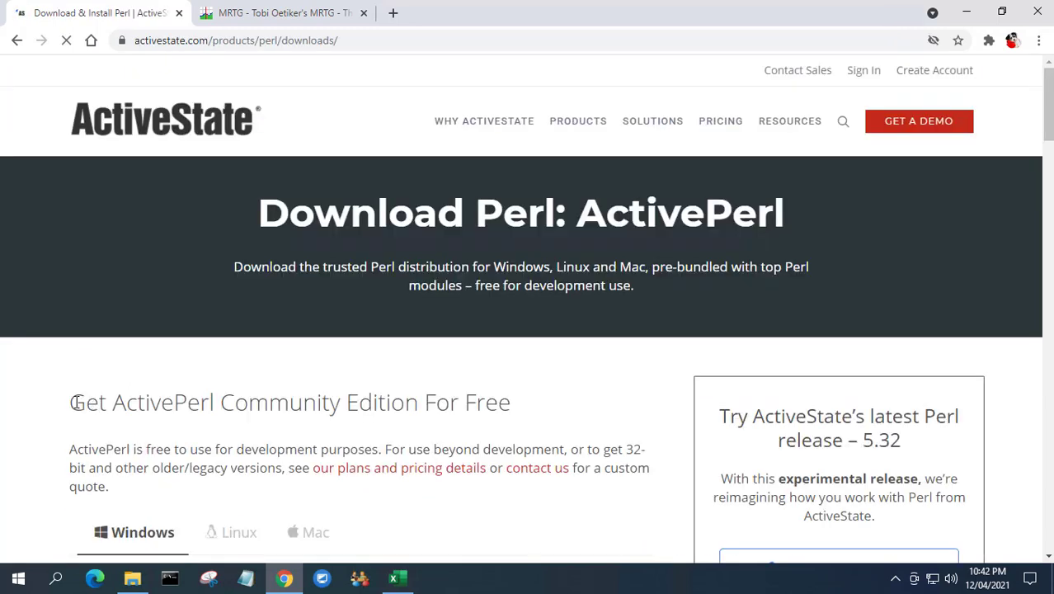
- Download the ActivePerl 5.28 Windows installer and save it to the Desktop
{"action": "left_click_drag", "start_coordinate": [75, 402], "coordinate": [510, 402]}
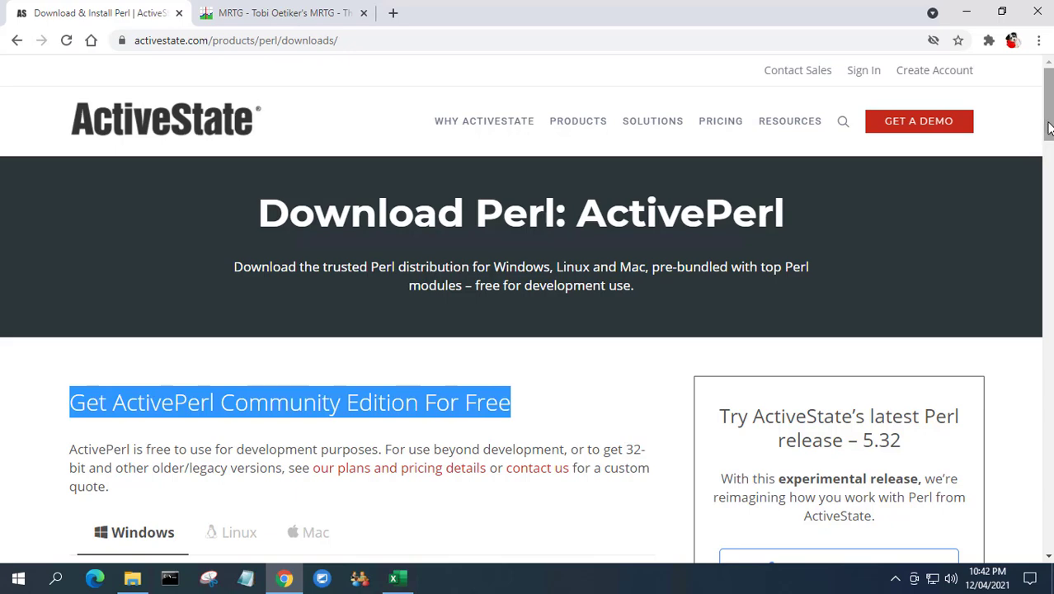
{"action": "scroll", "coordinate": [1049, 128], "scroll_direction": "down", "scroll_amount": 3}
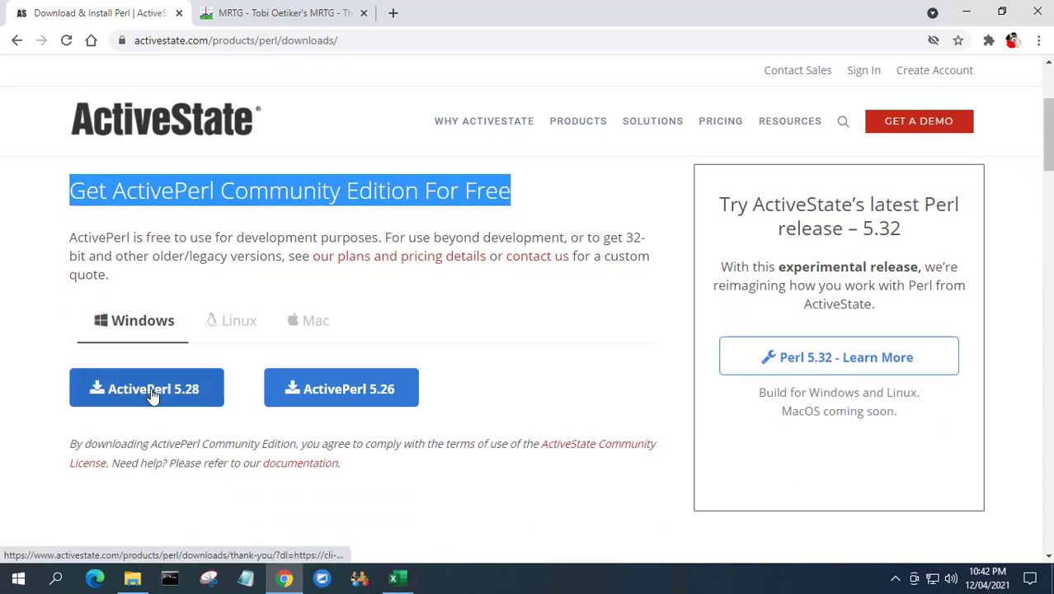
{"action": "left_click", "coordinate": [154, 396]}
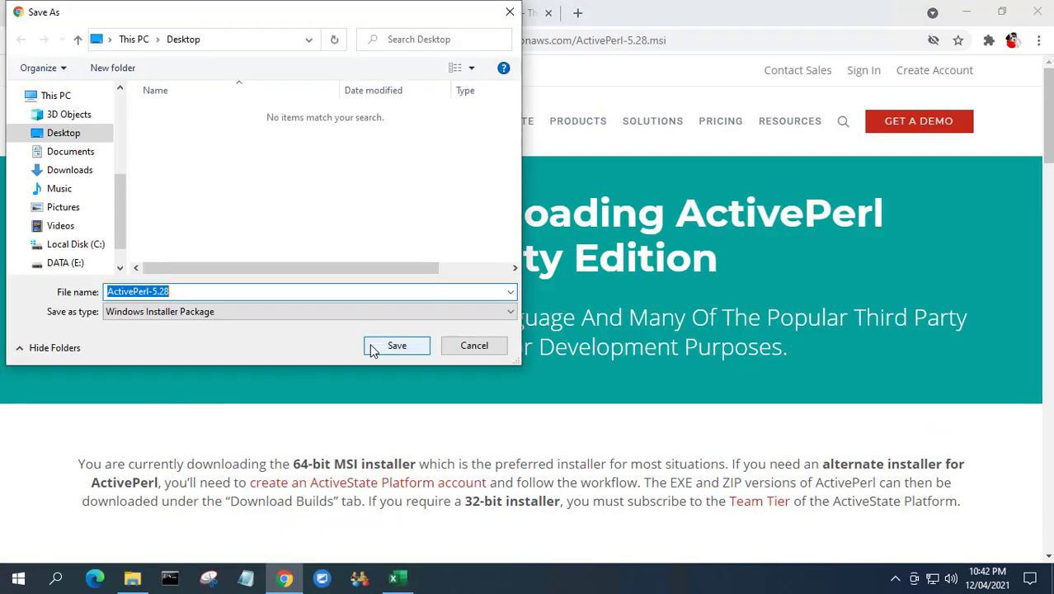
{"action": "left_click", "coordinate": [373, 346]}
- Launch the ActivePerl installer, pass the welcome and privacy pages, and accept the license
{"action": "left_click", "coordinate": [965, 14]}
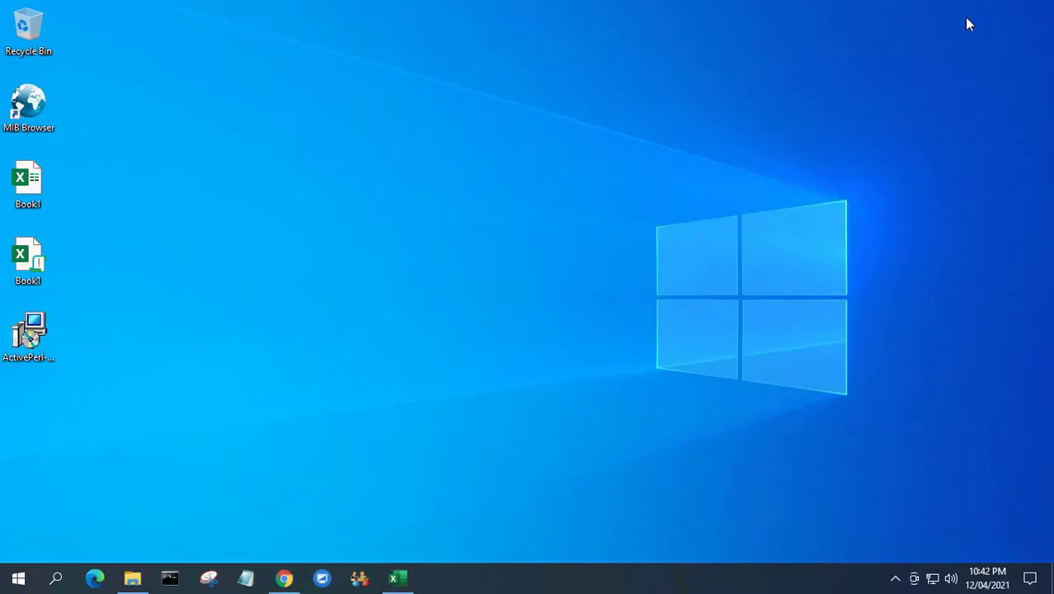
{"action": "double_click", "coordinate": [52, 329]}
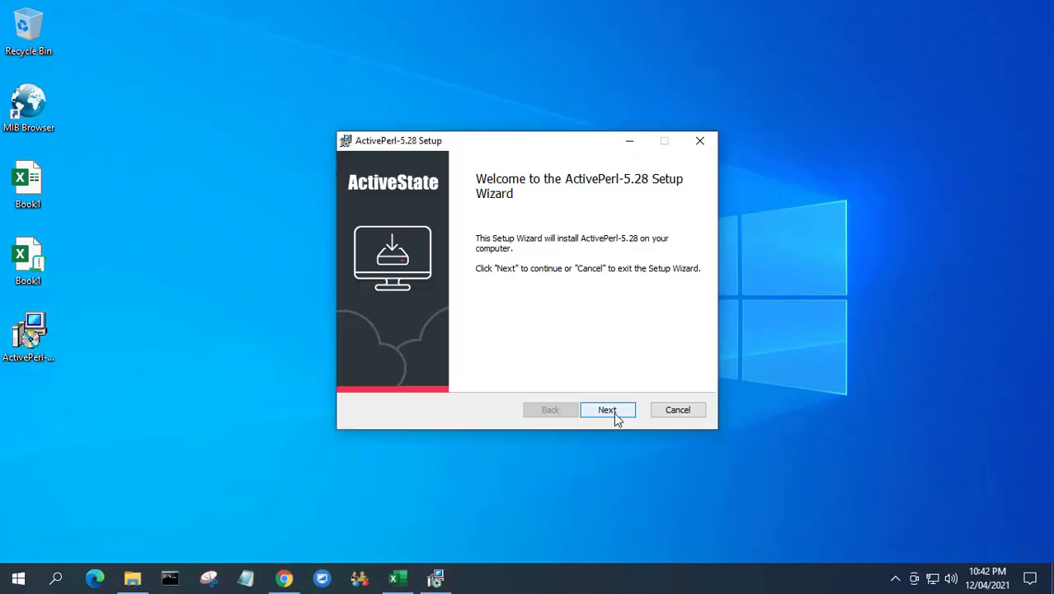
{"action": "left_click", "coordinate": [614, 412]}
{"action": "left_click", "coordinate": [614, 412]}
{"action": "left_click", "coordinate": [515, 373]}
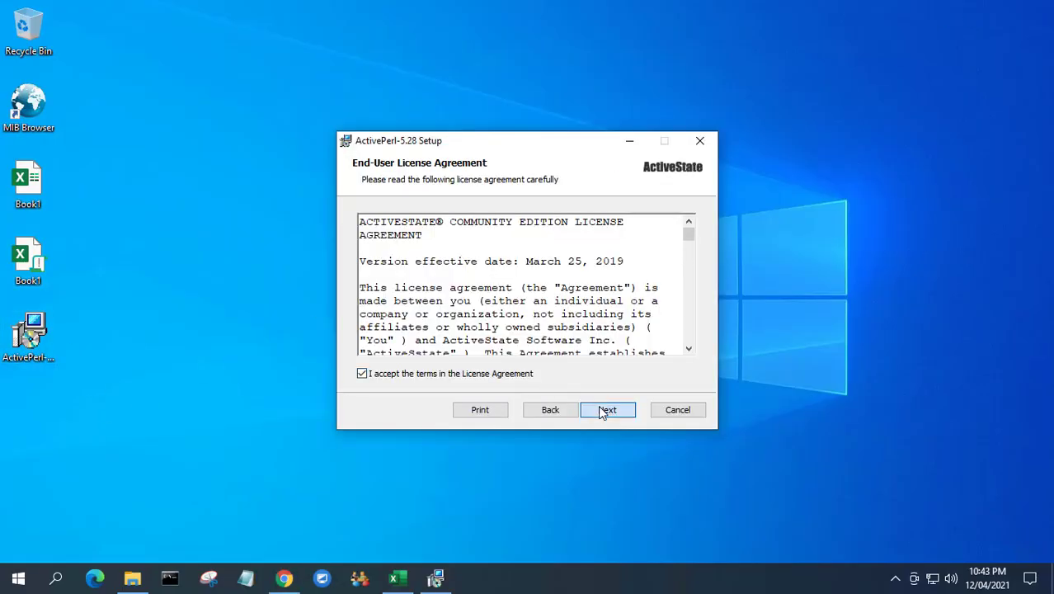
{"action": "left_click", "coordinate": [606, 410]}
- Change the install folder to E:\perl\
{"action": "left_click", "coordinate": [401, 281]}
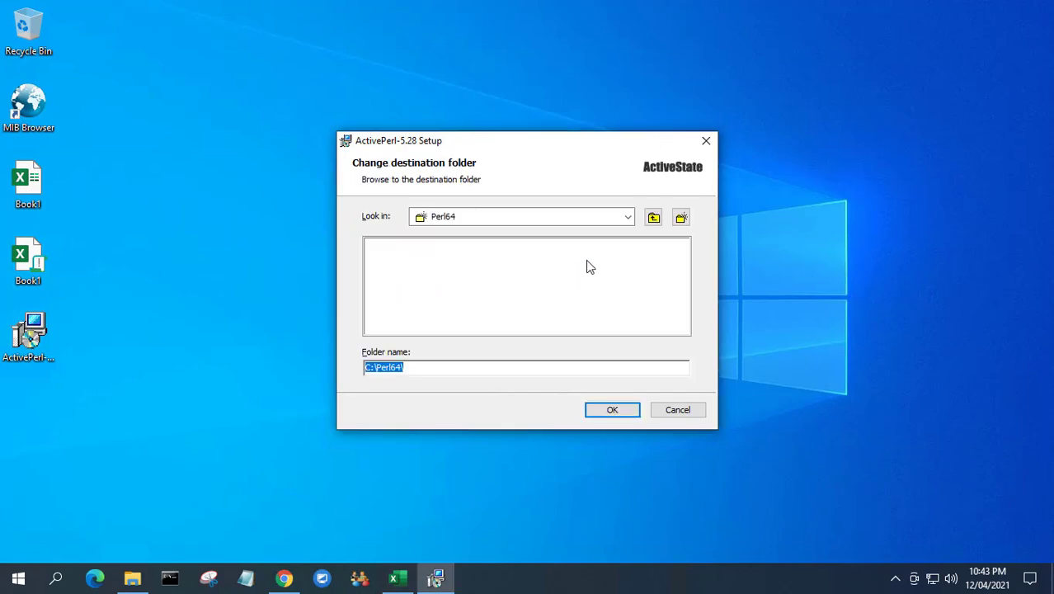
{"action": "left_click", "coordinate": [370, 367]}
{"action": "type", "text": "E"}
{"action": "left_click", "coordinate": [448, 367]}
{"action": "left_click", "coordinate": [611, 410]}
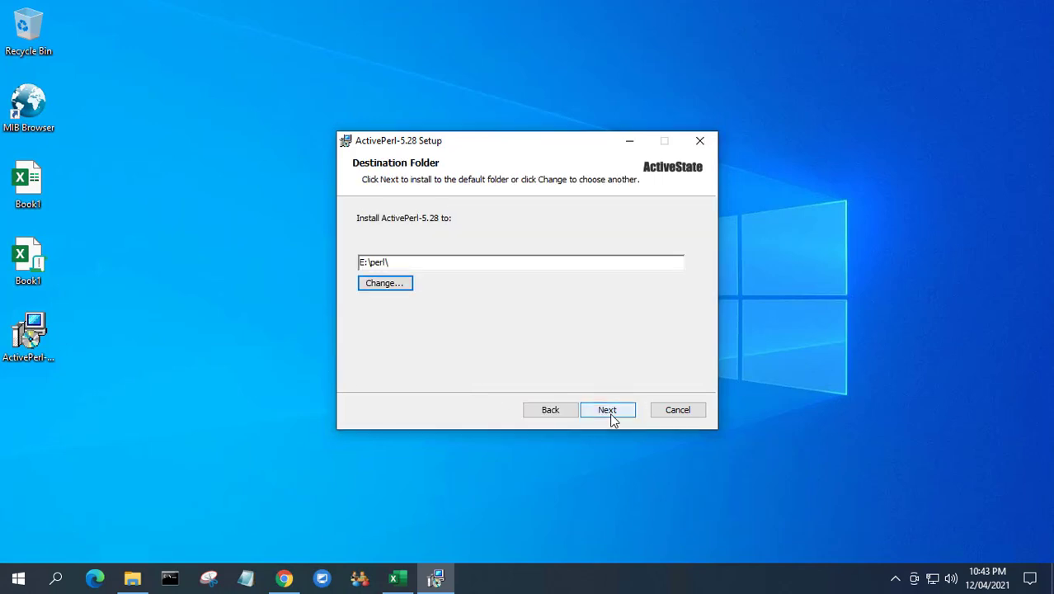
- Install ActivePerl 5.28, approve the UAC prompt, and finish setup
{"action": "left_click", "coordinate": [609, 413]}
{"action": "left_click", "coordinate": [602, 410]}
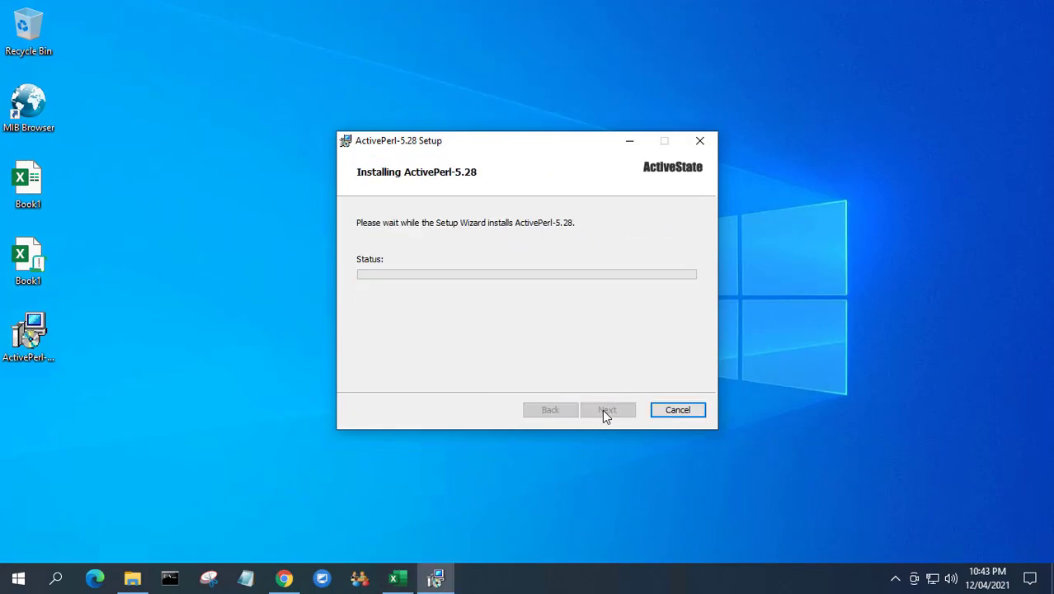
{"action": "left_click", "coordinate": [486, 389]}
{"action": "left_click", "coordinate": [616, 412]}
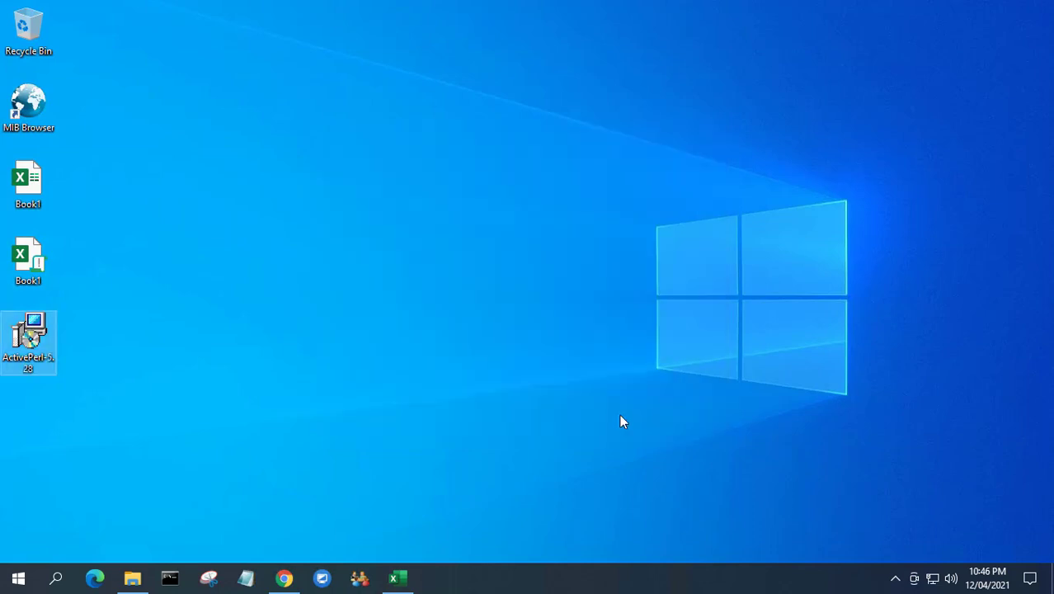
- Verify the installed files in E:\perl with File Explorer, then close the window
{"action": "left_click", "coordinate": [132, 578]}
{"action": "left_click", "coordinate": [77, 454]}
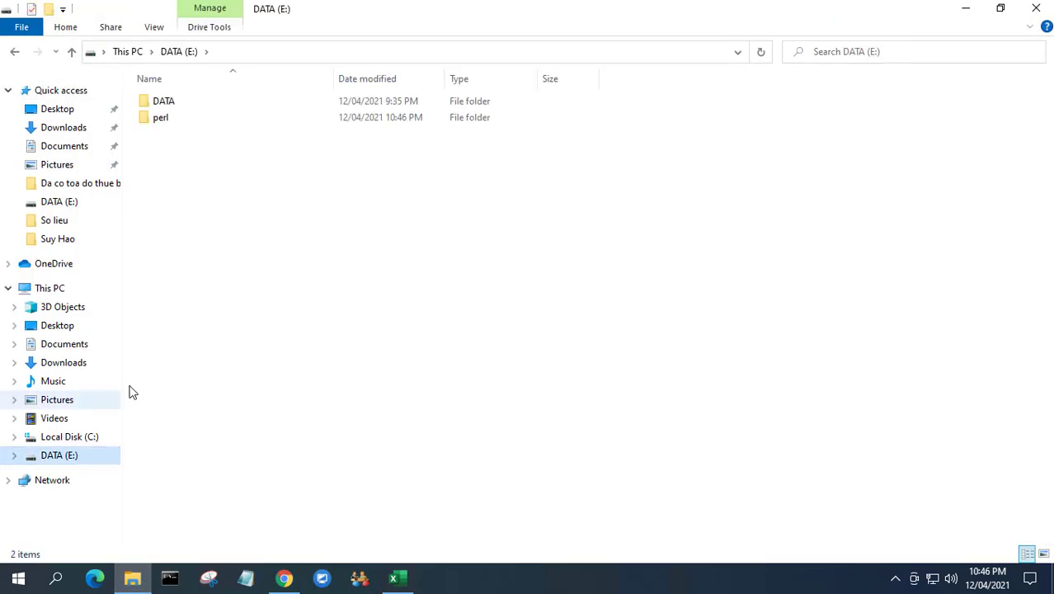
{"action": "double_click", "coordinate": [162, 119]}
{"action": "left_click_drag", "start_coordinate": [148, 314], "coordinate": [249, 82]}
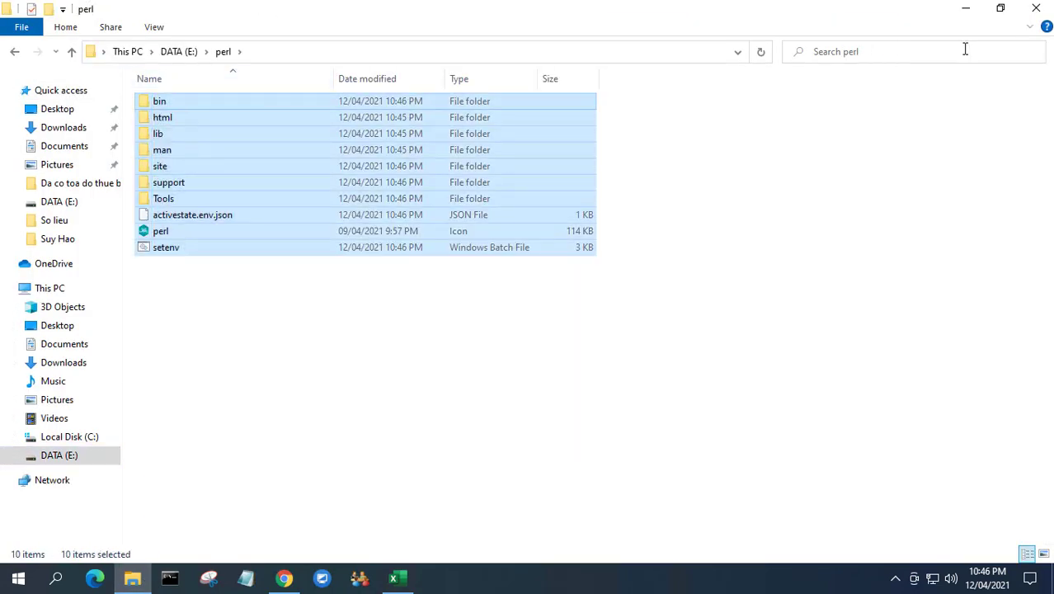
{"action": "left_click", "coordinate": [1036, 10]}
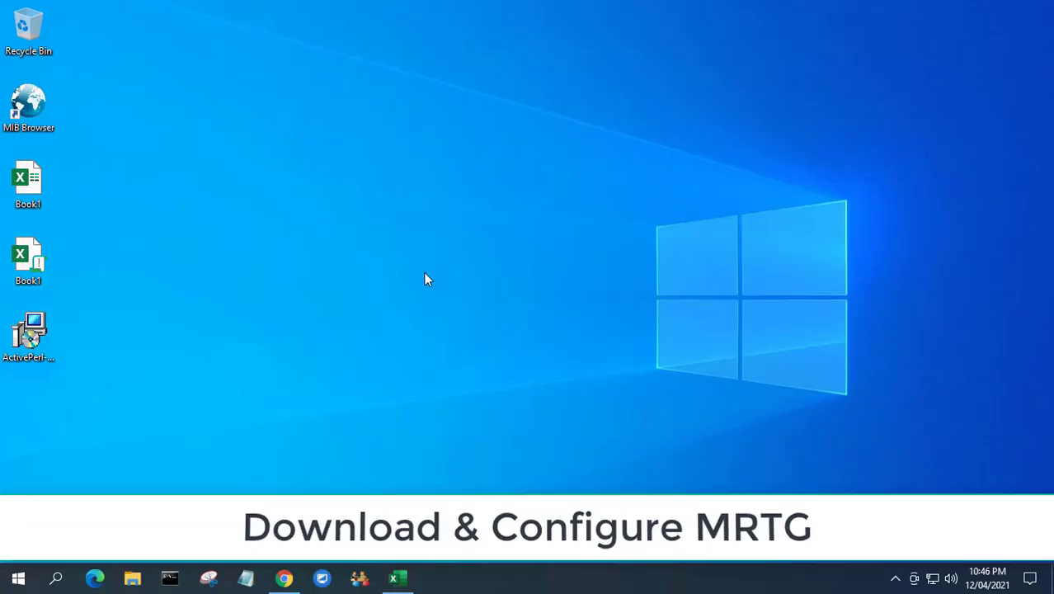
- Open the stable release file listing on the MRTG site's Download page
{"action": "left_click", "coordinate": [285, 577]}
{"action": "left_click", "coordinate": [429, 15]}
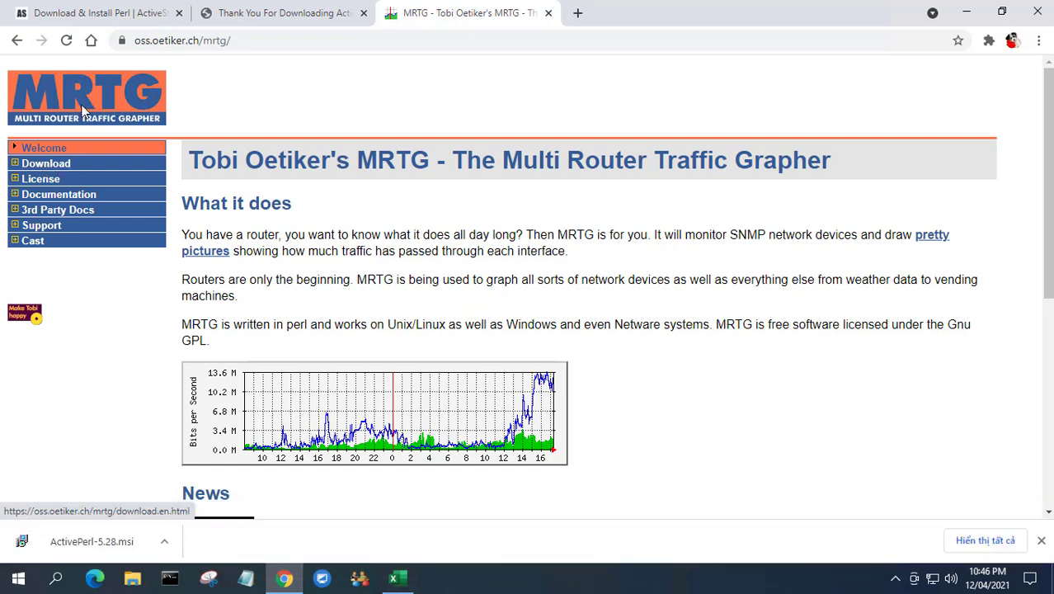
{"action": "left_click", "coordinate": [144, 40]}
{"action": "left_click", "coordinate": [50, 165]}
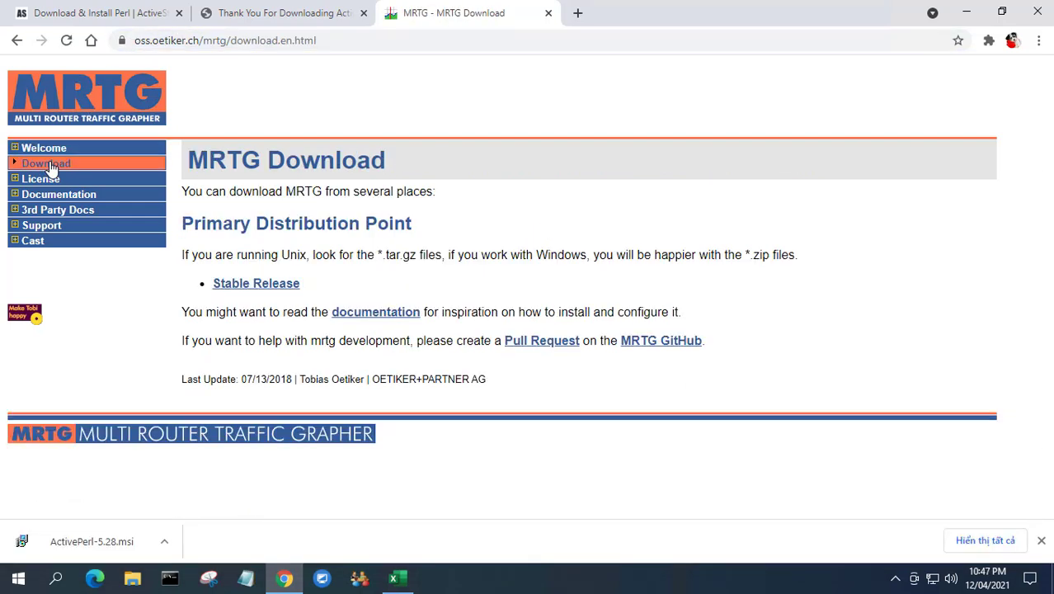
{"action": "left_click", "coordinate": [269, 292]}
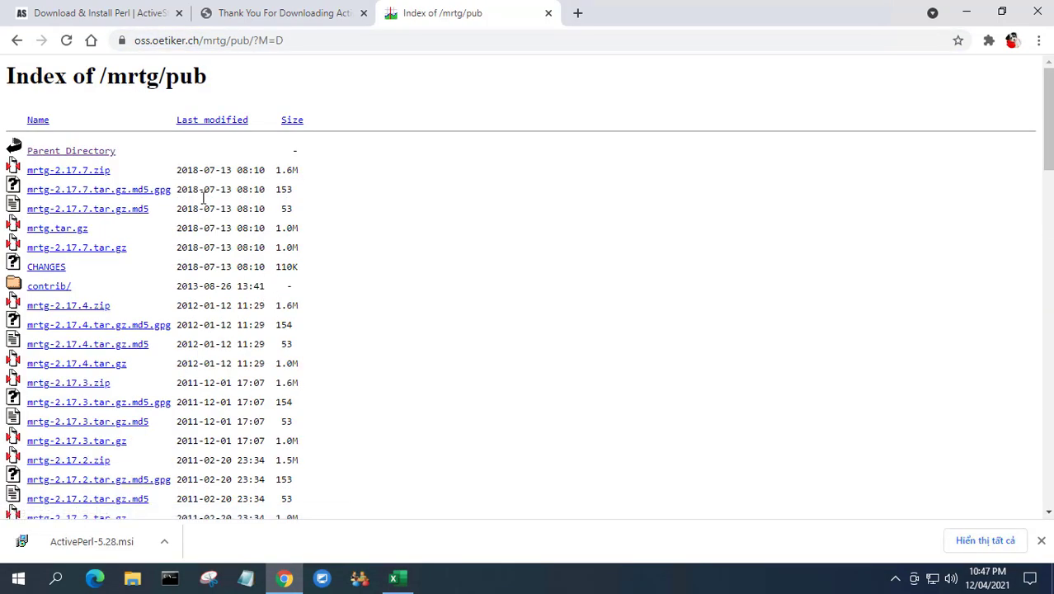
- Download mrtg-2.17.7.zip and save it to the DATA (E:) drive
{"action": "left_click", "coordinate": [95, 171]}
{"action": "scroll", "coordinate": [122, 181], "scroll_direction": "down", "scroll_amount": 3}
{"action": "scroll", "coordinate": [119, 214], "scroll_direction": "down", "scroll_amount": 3}
{"action": "left_click", "coordinate": [80, 221]}
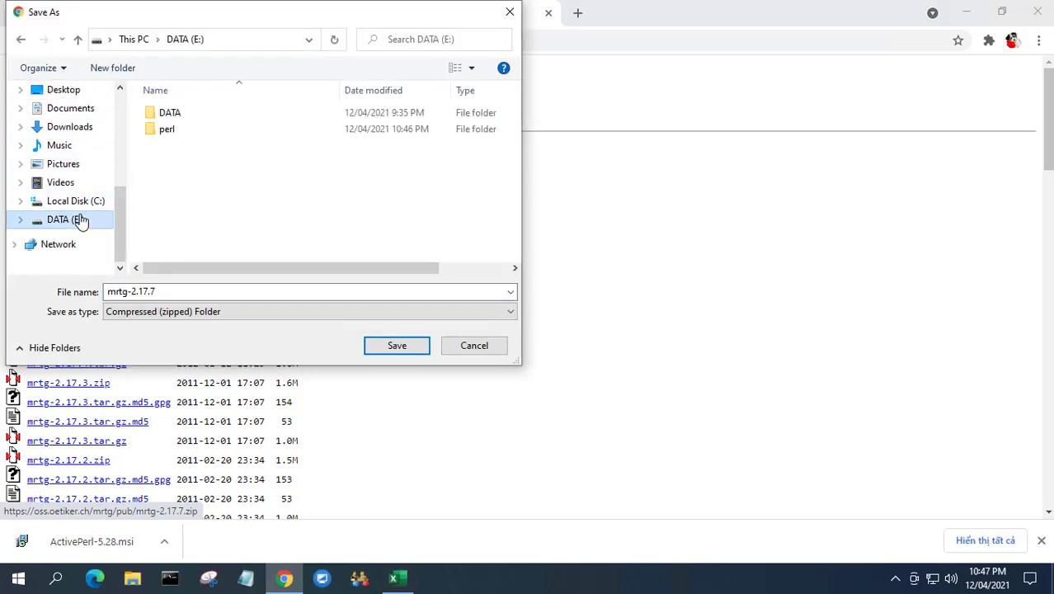
{"action": "left_click", "coordinate": [389, 346]}
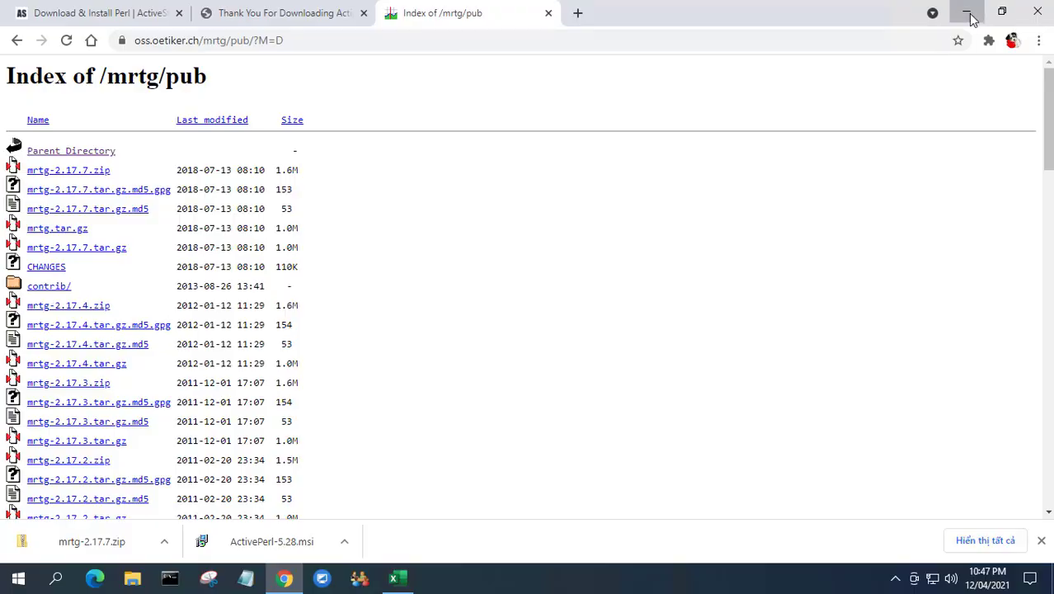
{"action": "left_click", "coordinate": [967, 13]}
- Extract all of mrtg-2.17.7.zip into E:\mrtg
{"action": "left_click", "coordinate": [132, 577]}
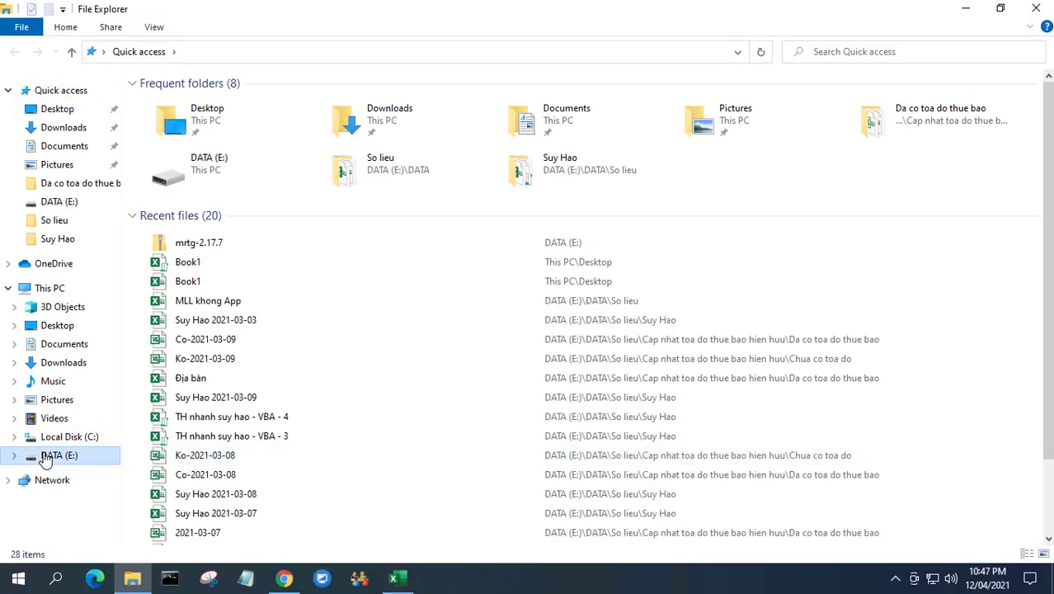
{"action": "left_click", "coordinate": [45, 458]}
{"action": "left_click", "coordinate": [171, 136]}
{"action": "right_click", "coordinate": [171, 139]}
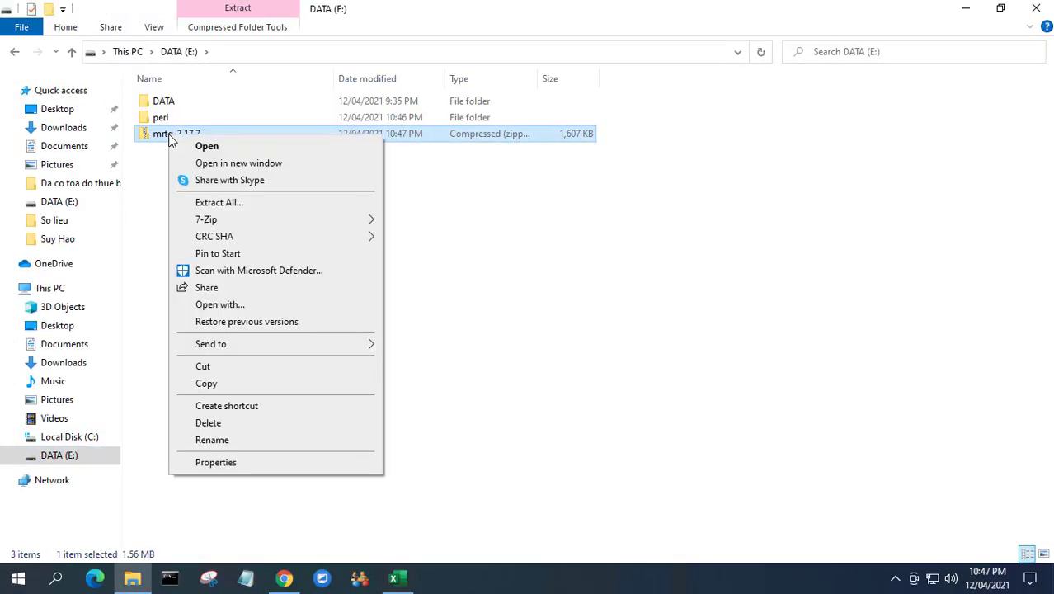
{"action": "left_click", "coordinate": [223, 203]}
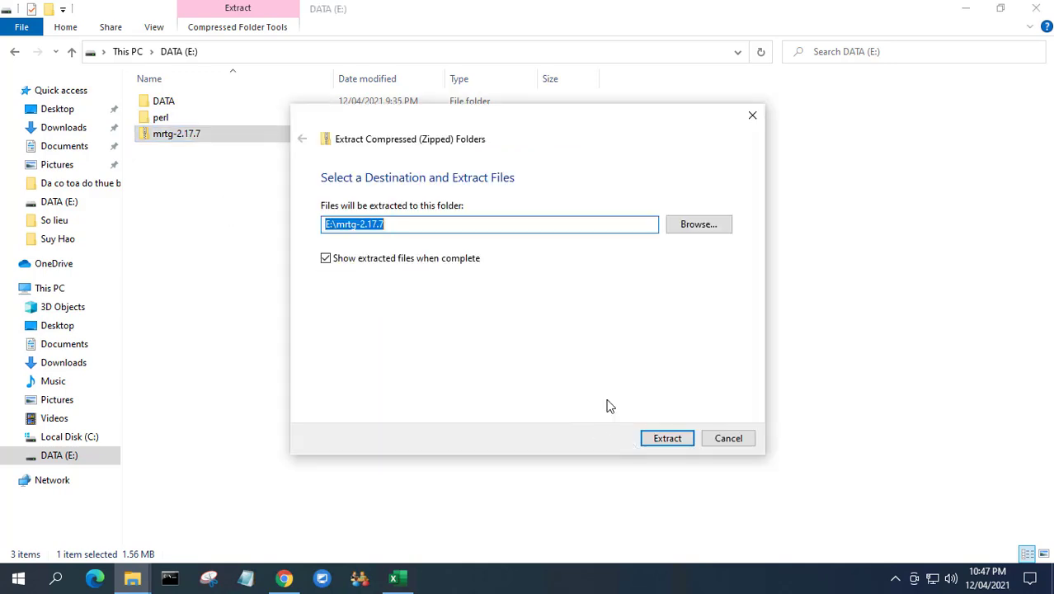
{"action": "left_click_drag", "start_coordinate": [356, 224], "coordinate": [440, 223]}
{"action": "key", "text": "BackSpace"}
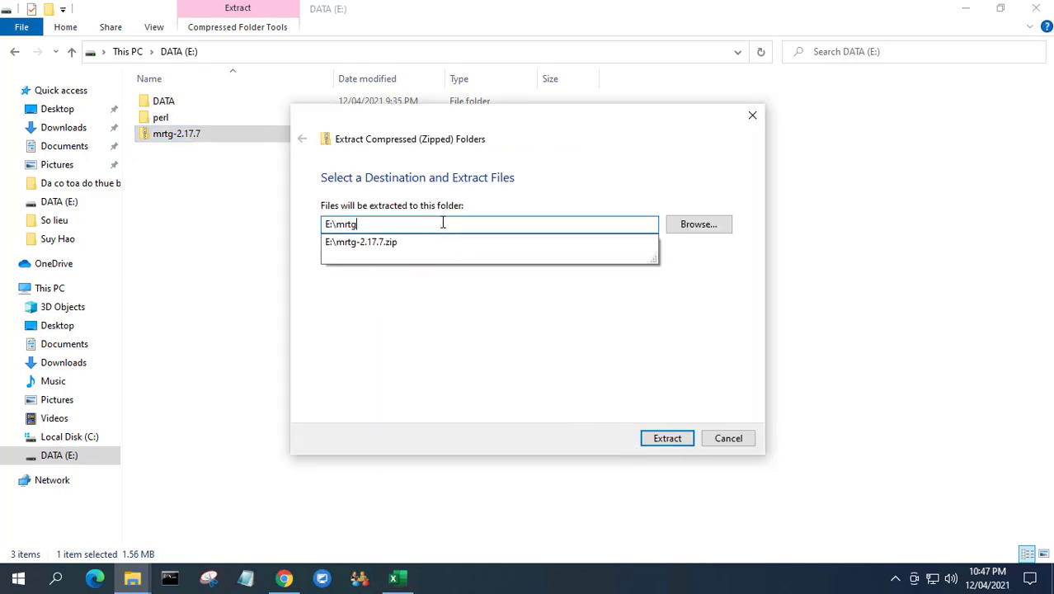
{"action": "left_click", "coordinate": [485, 375]}
{"action": "left_click", "coordinate": [662, 447]}
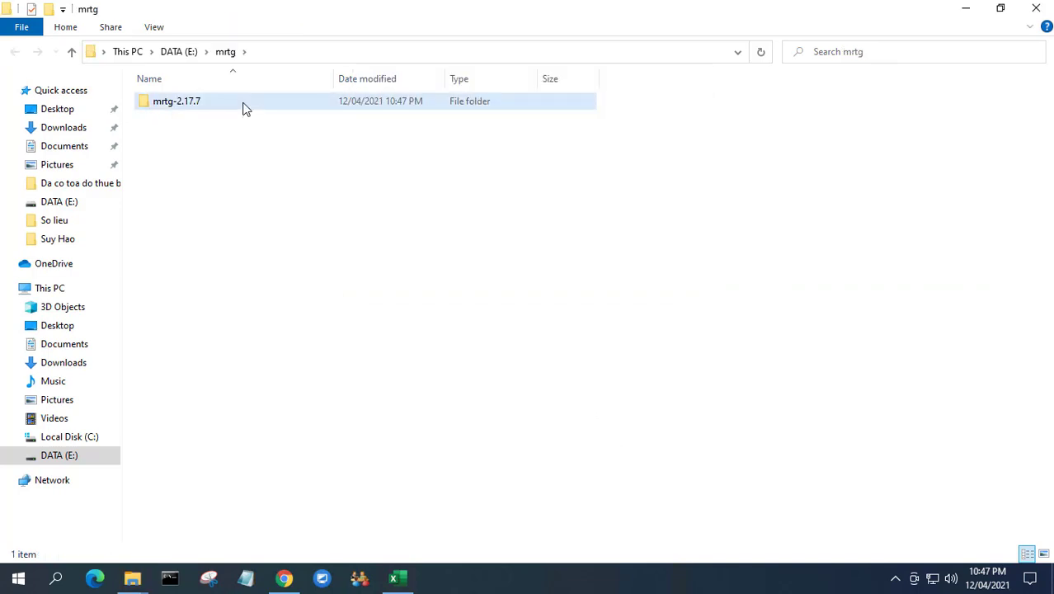
- Copy all 22 items from the inner mrtg-2.17.7 folder up into E:\mrtg
{"action": "double_click", "coordinate": [242, 103]}
{"action": "key", "text": "ctrl+a"}
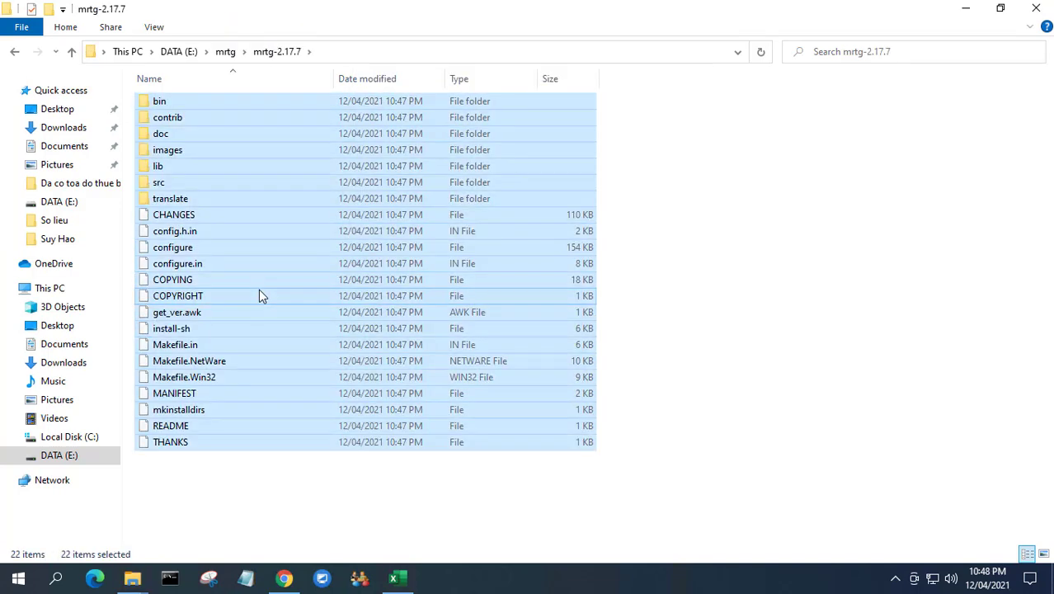
{"action": "right_click", "coordinate": [259, 295]}
{"action": "left_click", "coordinate": [322, 409]}
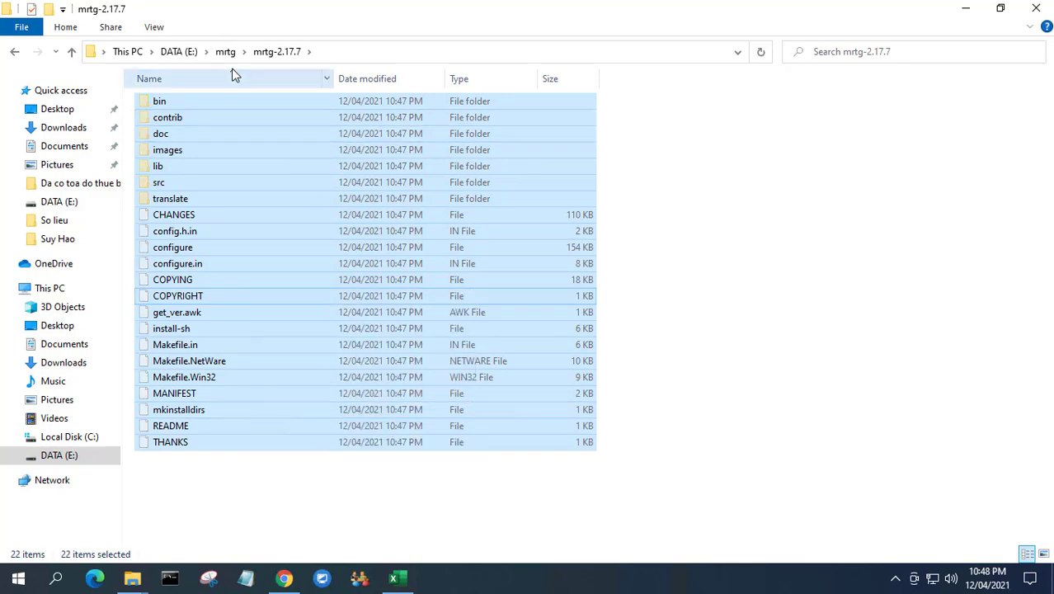
{"action": "left_click", "coordinate": [225, 51]}
{"action": "left_click", "coordinate": [276, 271]}
{"action": "key", "text": "ctrl+v"}
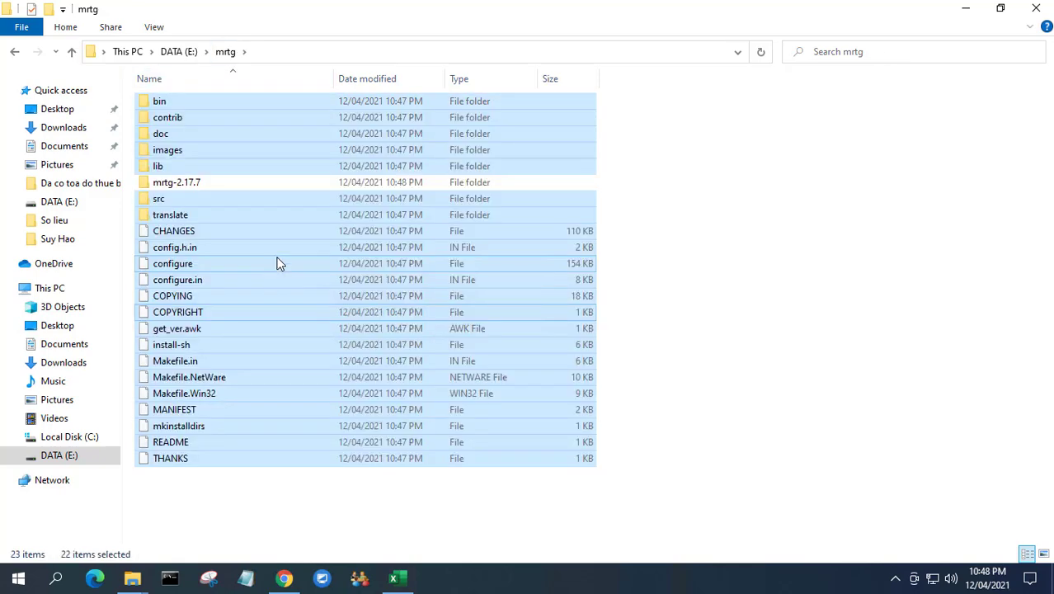
- Delete the inner mrtg-2.17.7 folder and permanently delete the zip archive
{"action": "left_click", "coordinate": [189, 183]}
{"action": "key", "text": "Delete"}
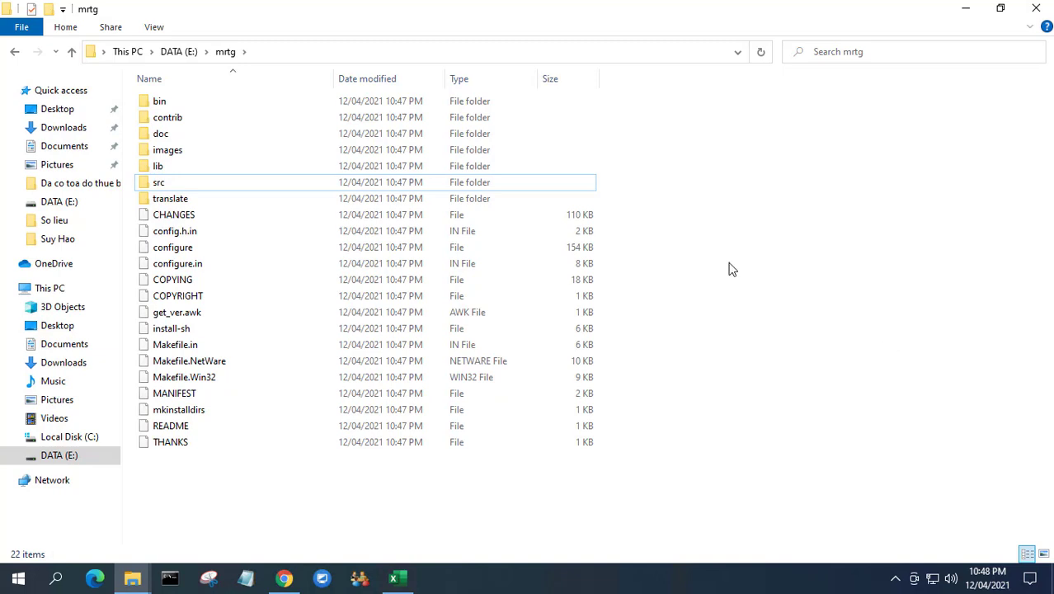
{"action": "left_click", "coordinate": [179, 51]}
{"action": "left_click", "coordinate": [207, 149]}
{"action": "key", "text": "shift+Delete"}
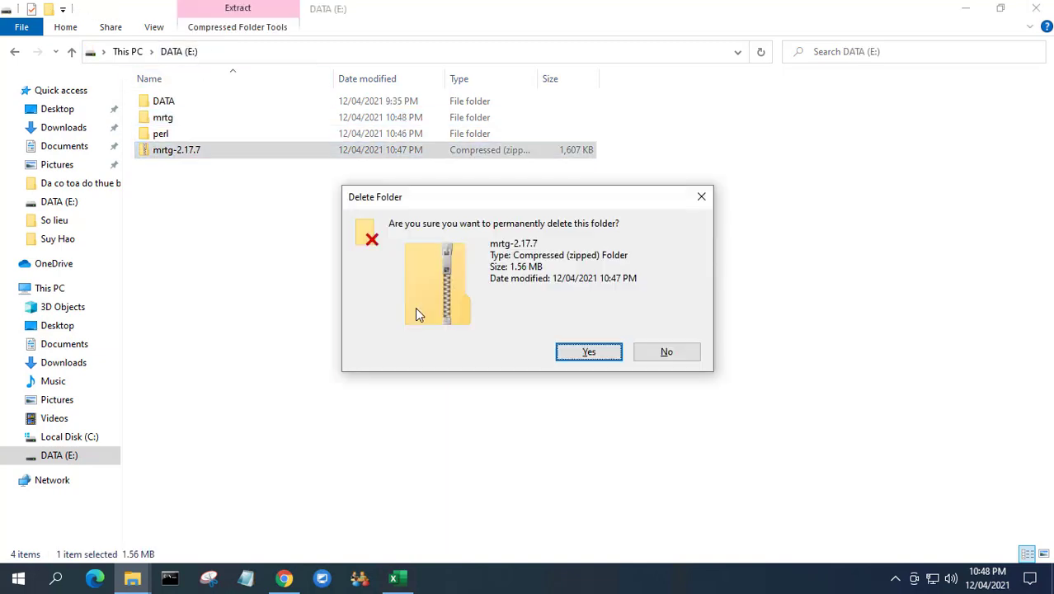
{"action": "key", "text": "Return"}
- Check the files in E:\mrtg, then return to This PC
{"action": "double_click", "coordinate": [176, 122]}
{"action": "left_click_drag", "start_coordinate": [165, 483], "coordinate": [214, 95]}
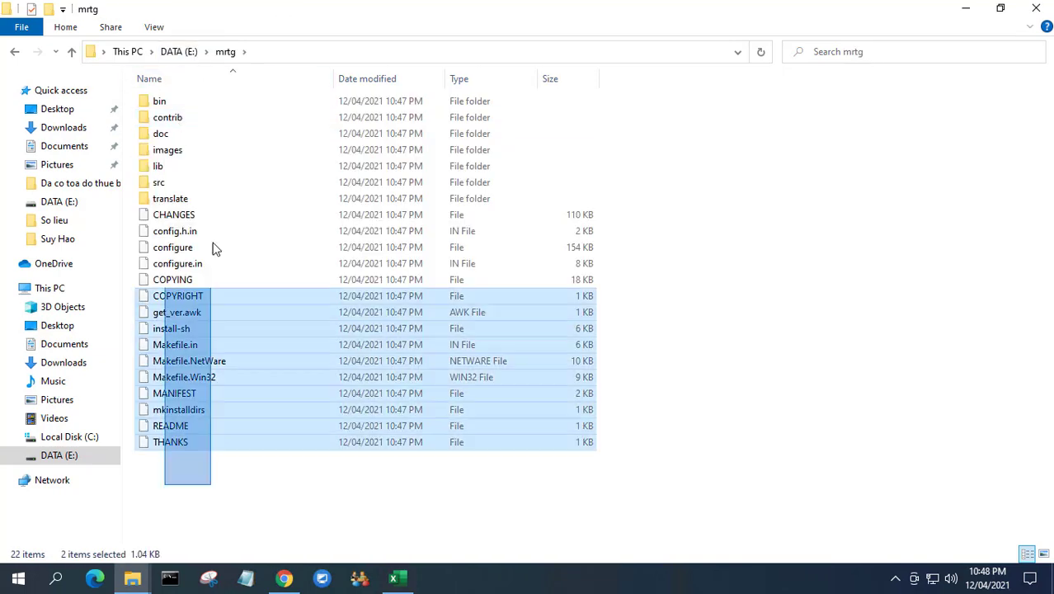
{"action": "left_click", "coordinate": [179, 51]}
{"action": "left_click", "coordinate": [381, 287]}
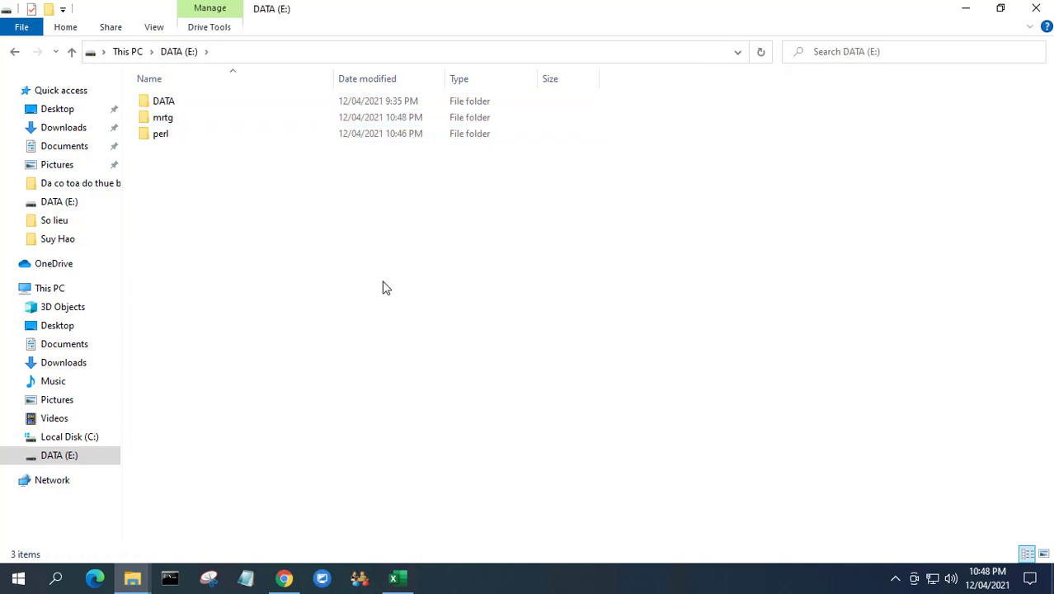
{"action": "left_click", "coordinate": [64, 290]}
{"action": "right_click", "coordinate": [66, 290]}
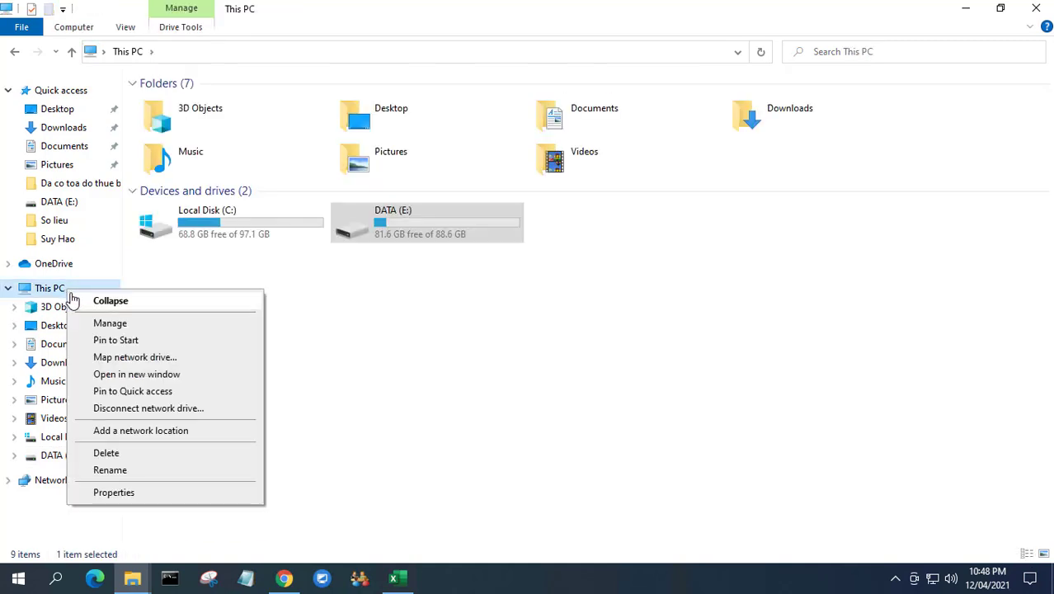
{"action": "left_click", "coordinate": [151, 498]}
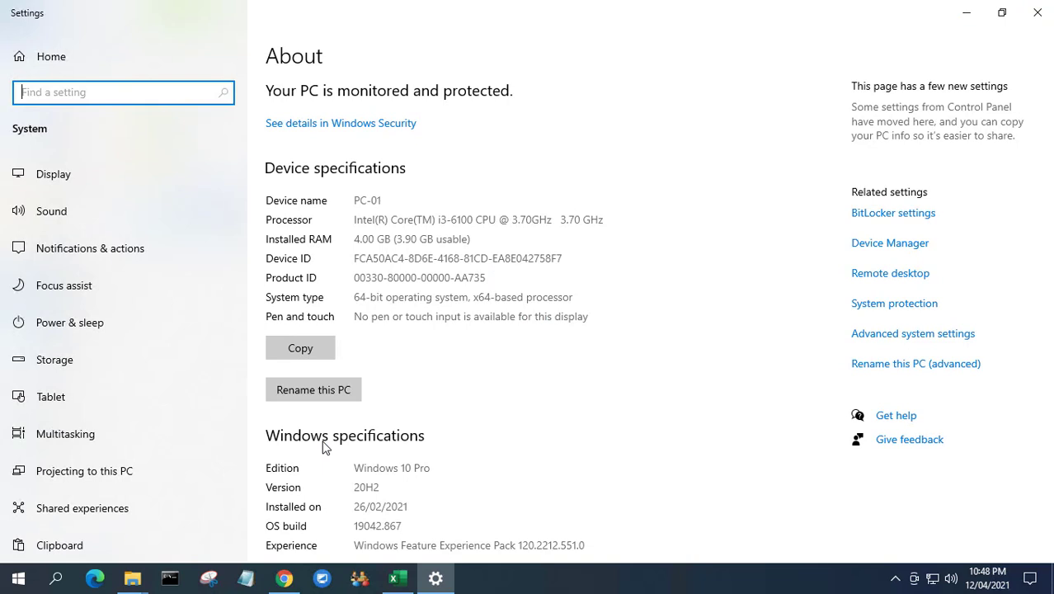
{"action": "left_click", "coordinate": [914, 340]}
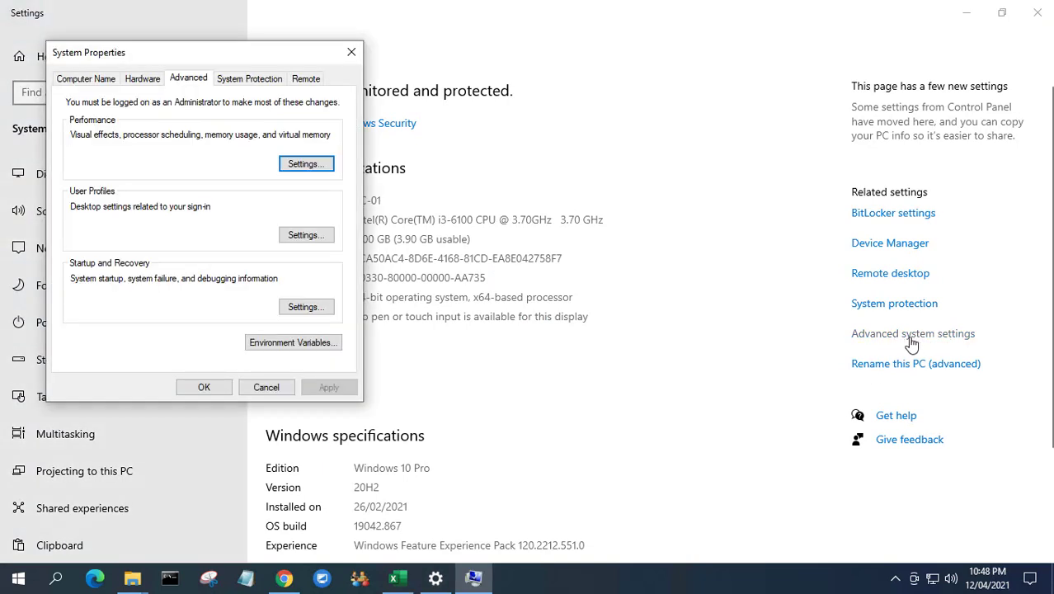
{"action": "left_click", "coordinate": [317, 343]}
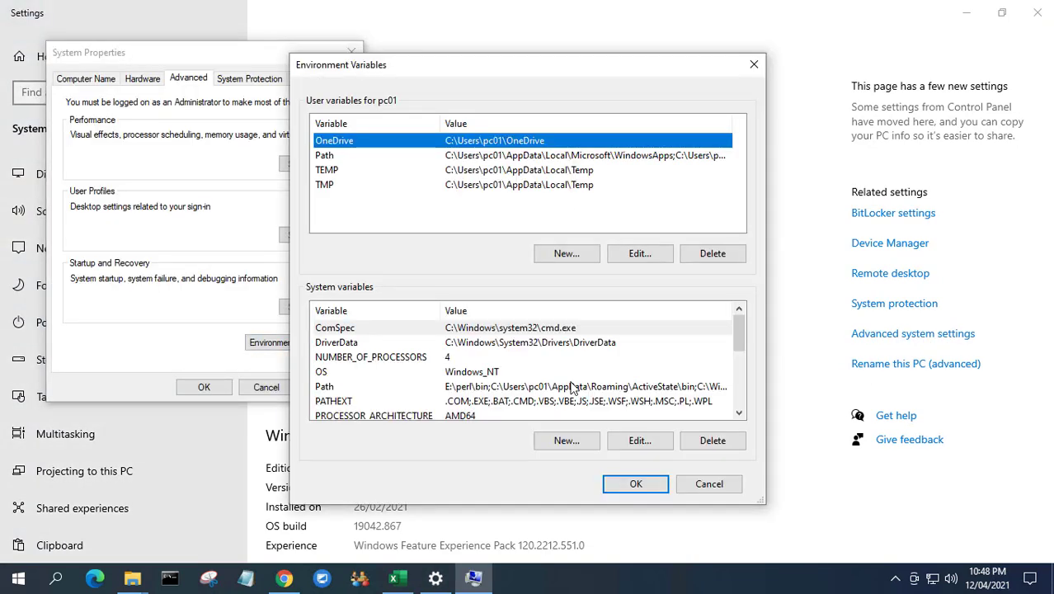
{"action": "mouse_move", "coordinate": [739, 336]}
{"action": "left_mouse_down"}
{"action": "mouse_move", "coordinate": [738, 388]}
{"action": "mouse_move", "coordinate": [739, 356]}
{"action": "left_mouse_up"}
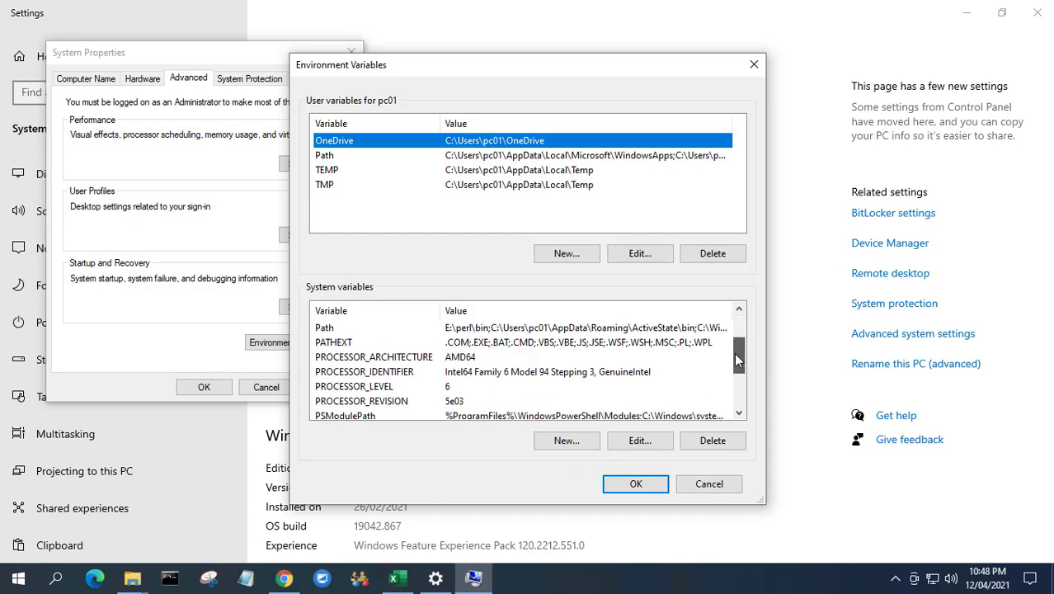
{"action": "left_click", "coordinate": [606, 343]}
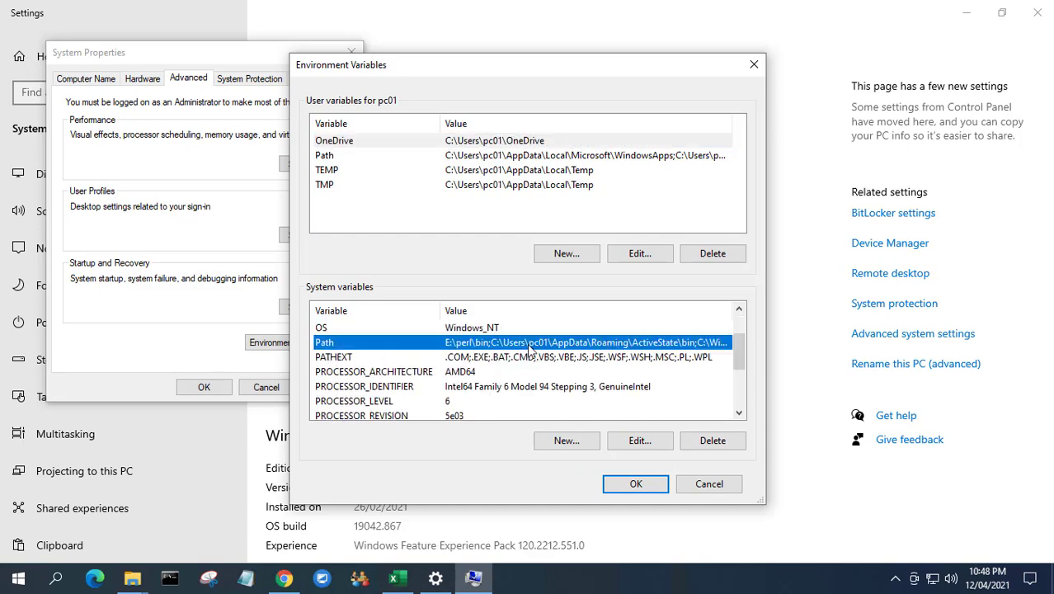
{"action": "left_click", "coordinate": [636, 484]}
{"action": "left_click", "coordinate": [222, 387]}
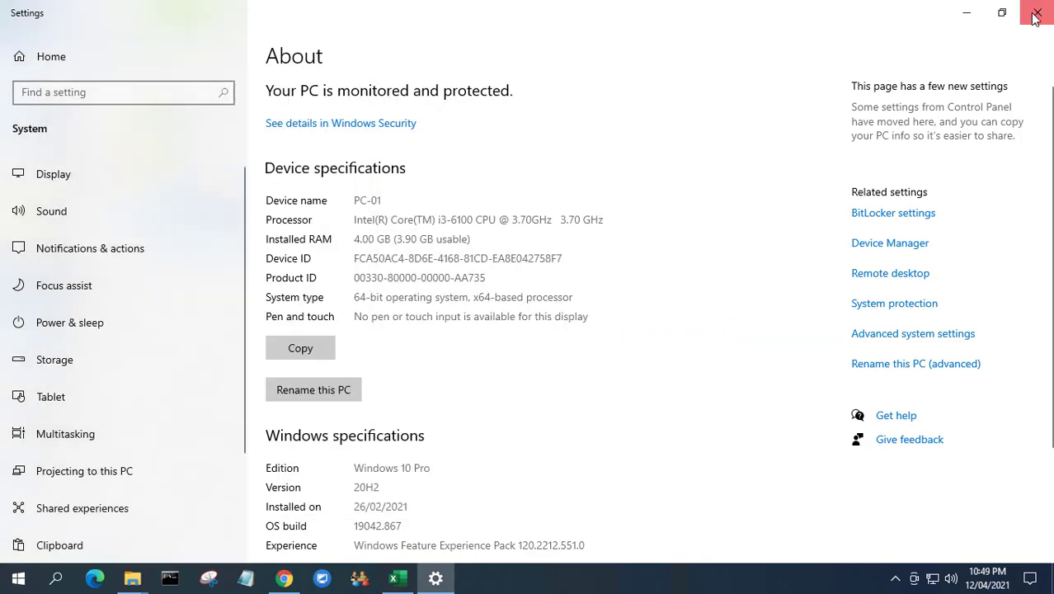
{"action": "left_click", "coordinate": [1037, 13]}
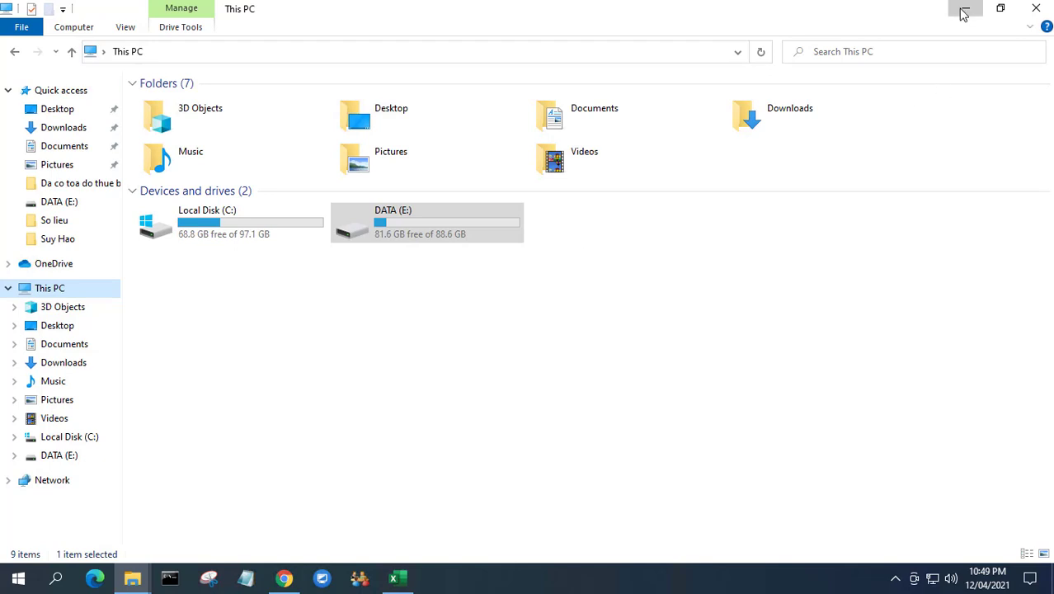
- In Command Prompt, change into the E:\mrtg\bin folder
{"action": "key", "text": "Return"}
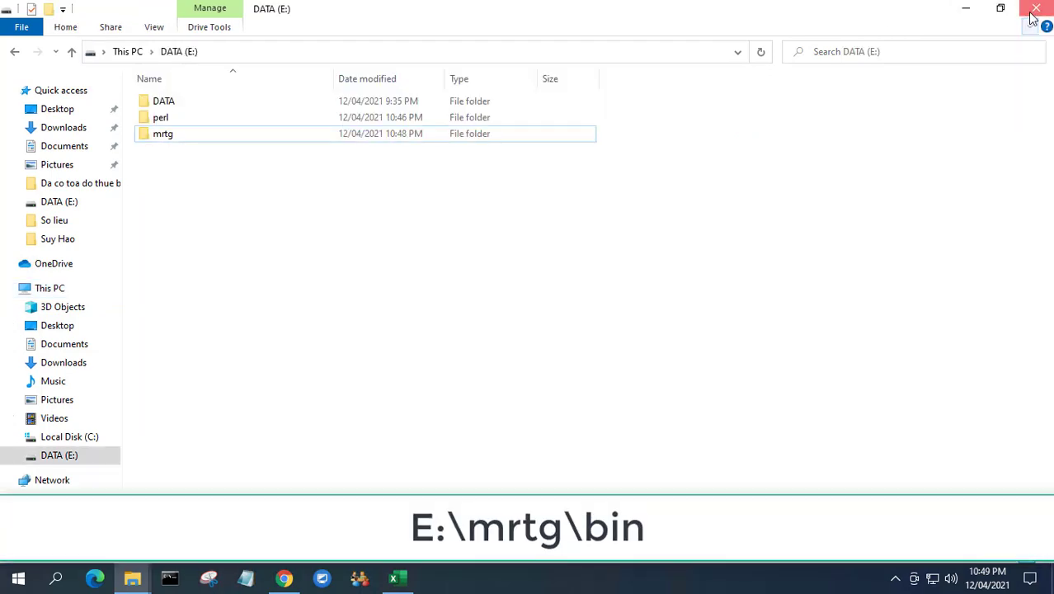
{"action": "left_click", "coordinate": [970, 12]}
{"action": "left_click", "coordinate": [169, 578]}
{"action": "type", "text": "cd mr"}
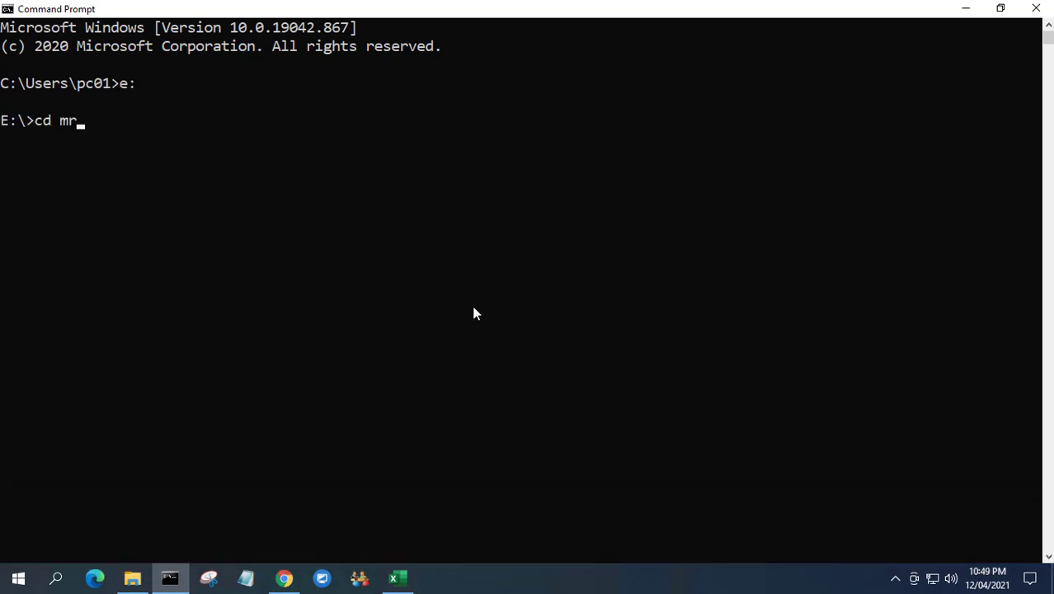
{"action": "type", "text": "tg"}
{"action": "key", "text": "Return"}
{"action": "type", "text": "cd b"}
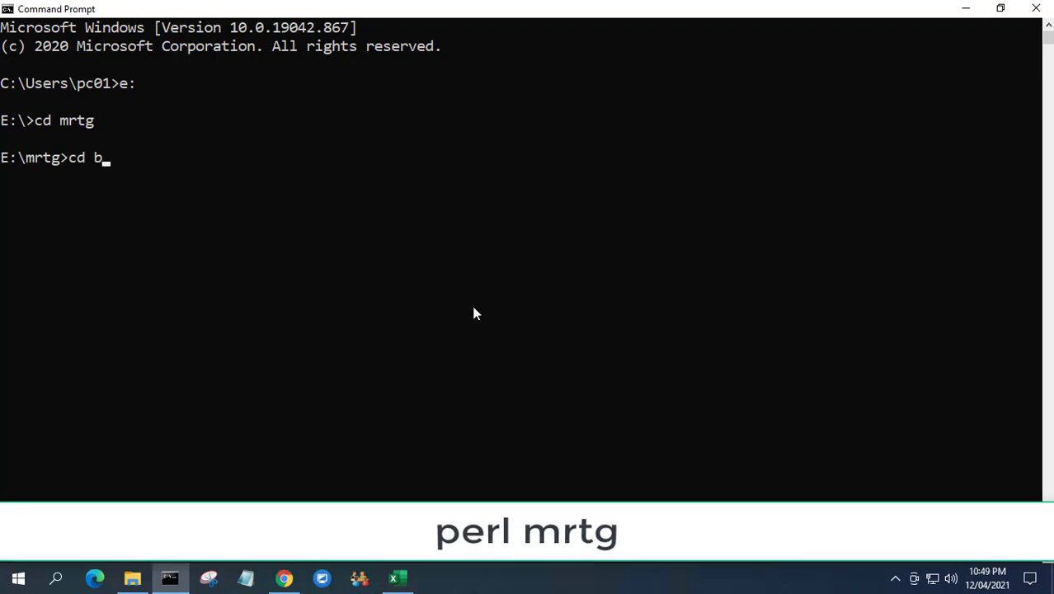
{"action": "type", "text": "in"}
{"action": "key", "text": "Return"}
- Run perl mrtg to show the 2.17.7 usage text, clear the console, and return to Chrome
{"action": "type", "text": "per"}
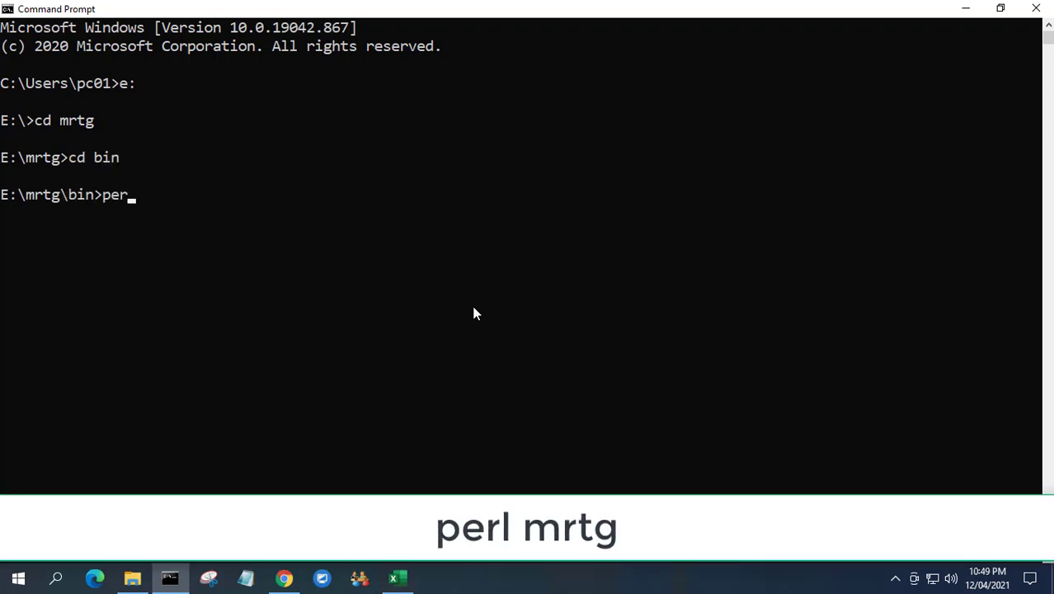
{"action": "type", "text": "l mrtg"}
{"action": "key", "text": "Return"}
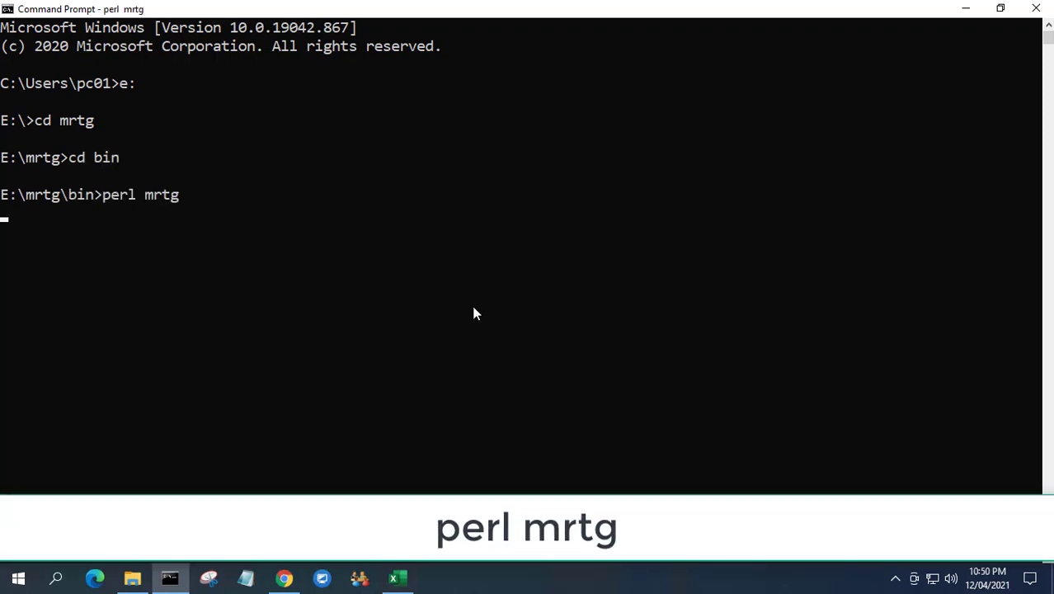
{"action": "type", "text": "clear"}
{"action": "key", "text": "Return"}
{"action": "type", "text": "cls"}
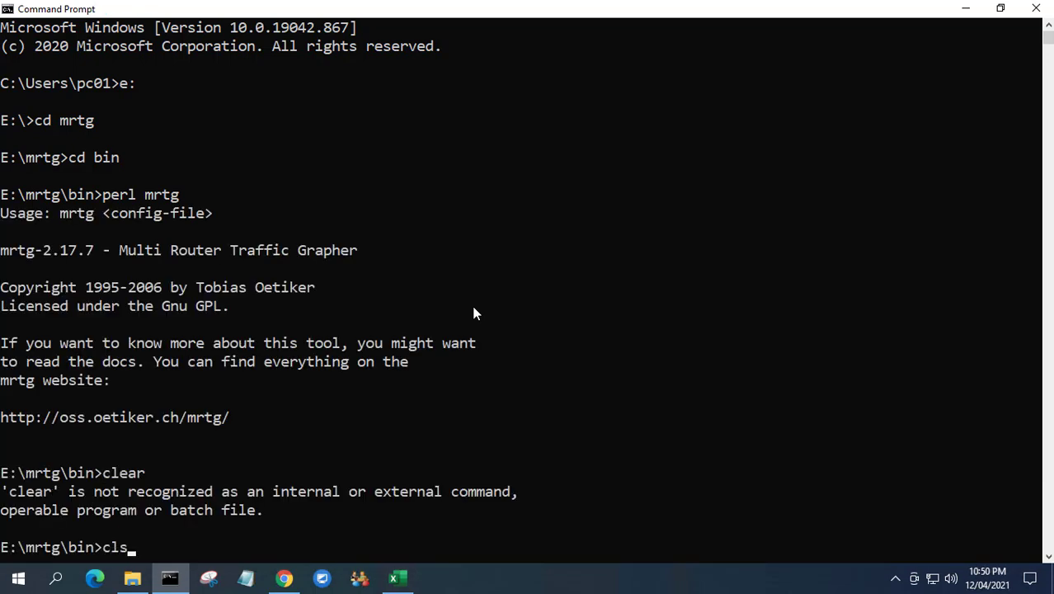
{"action": "key", "text": "Return"}
{"action": "left_click", "coordinate": [284, 578]}
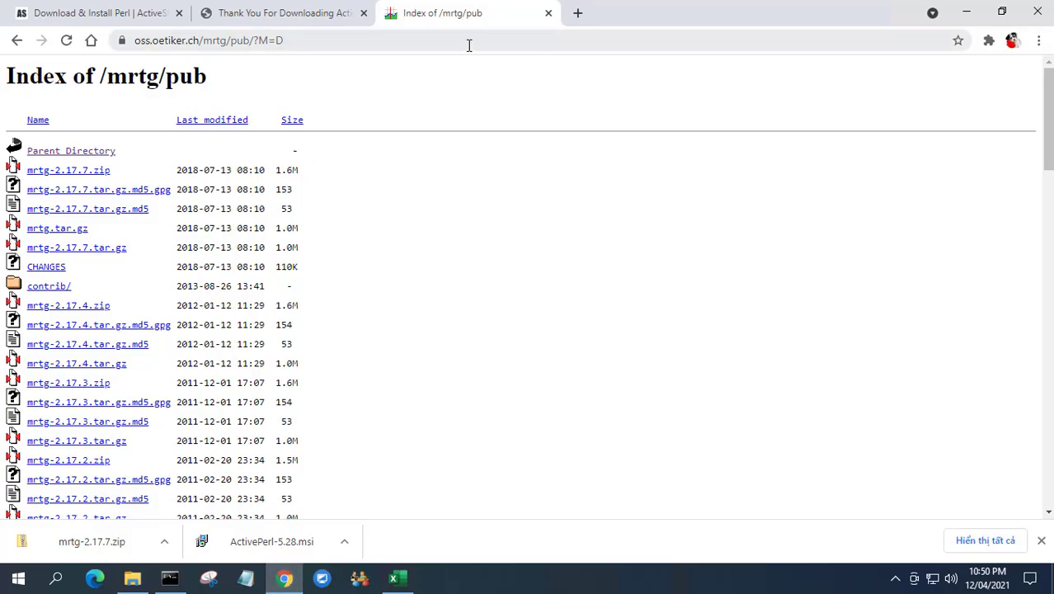
- Open the mrtg-nt-guide page from the MRTG documentation and close the downloads bar
{"action": "left_click", "coordinate": [17, 40]}
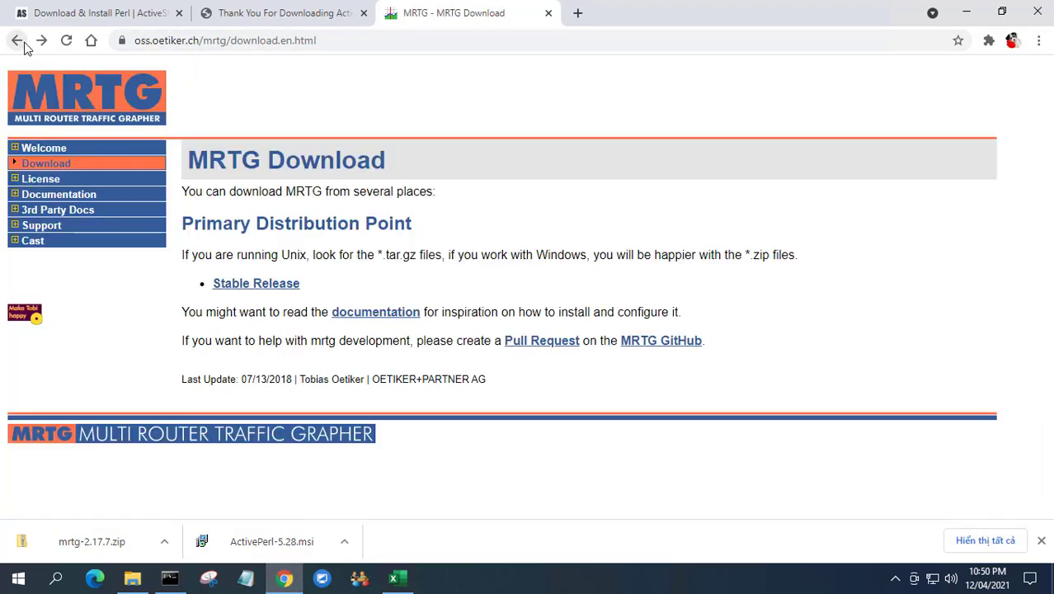
{"action": "left_click", "coordinate": [58, 195]}
{"action": "left_click", "coordinate": [58, 241]}
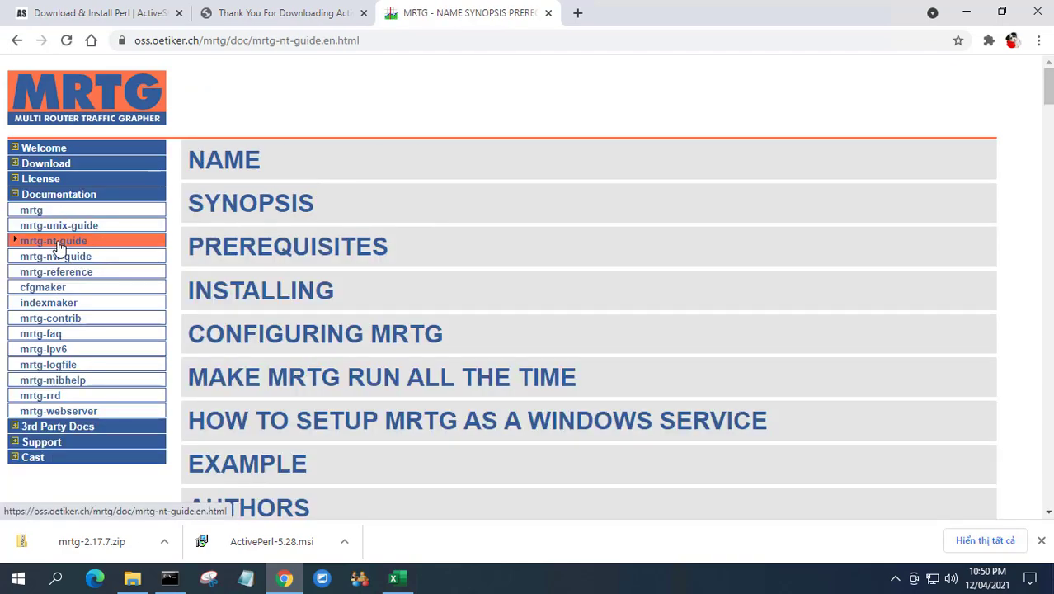
{"action": "left_click", "coordinate": [1041, 540]}
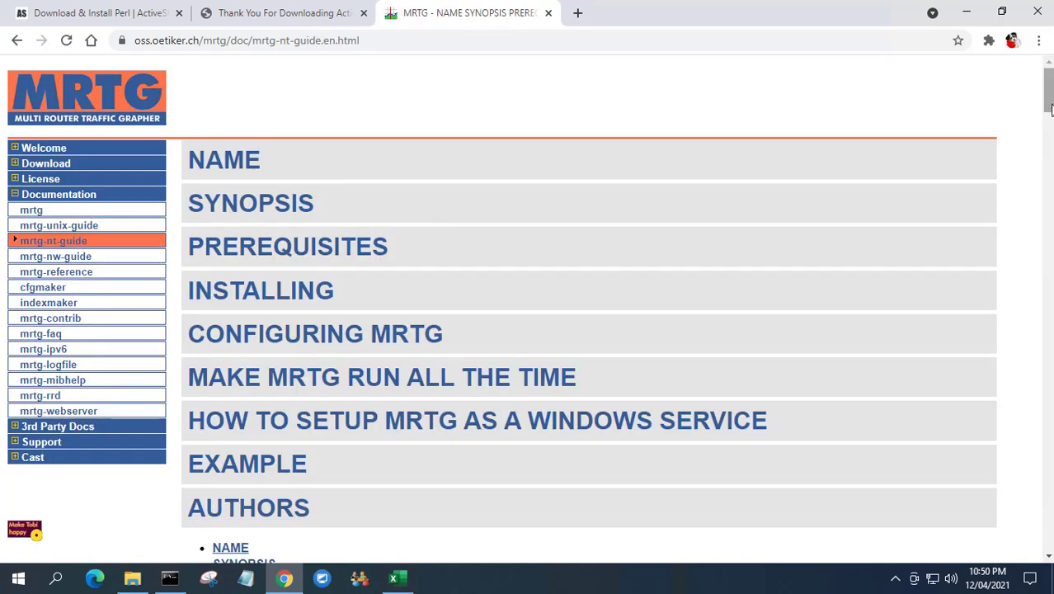
- Scroll to the cfgmaker section and select the whole 'perl cfgmaker …' command line
{"action": "left_click_drag", "start_coordinate": [1051, 109], "coordinate": [1049, 183]}
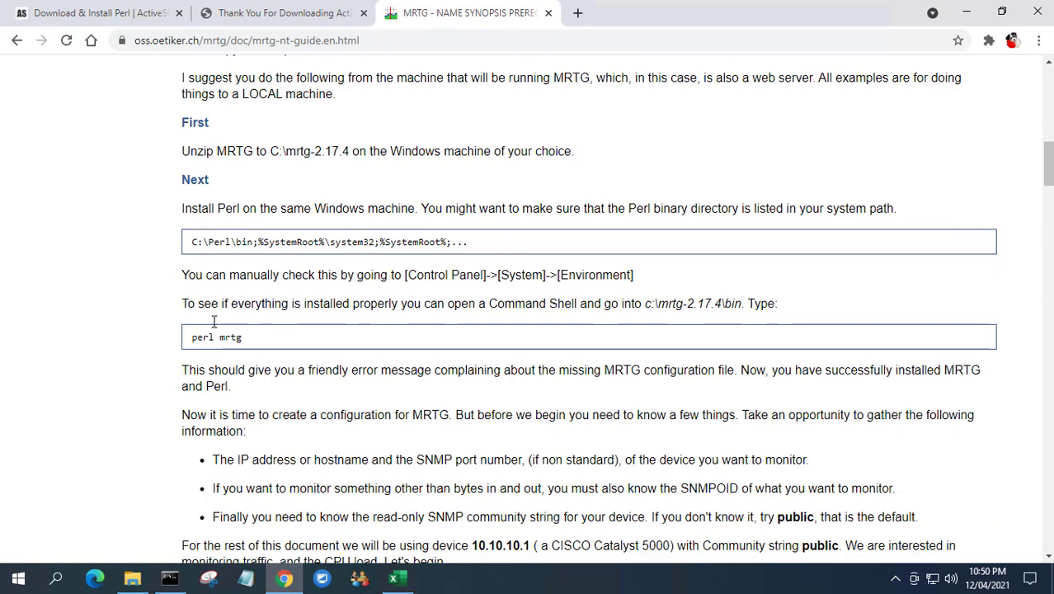
{"action": "left_click_drag", "start_coordinate": [192, 337], "coordinate": [242, 338]}
{"action": "left_click_drag", "start_coordinate": [1048, 164], "coordinate": [1048, 197]}
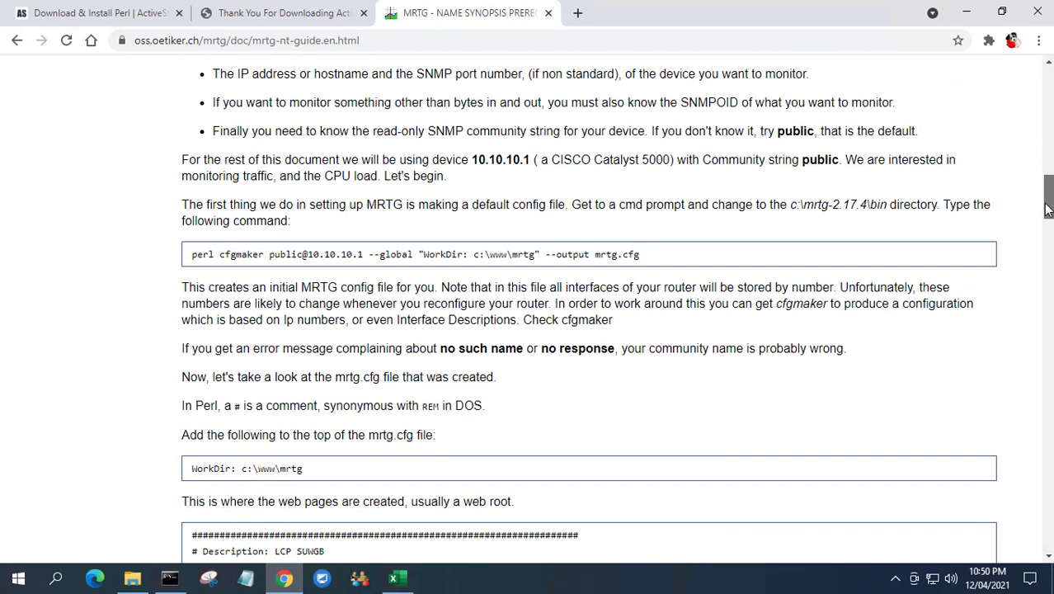
{"action": "left_click_drag", "start_coordinate": [192, 254], "coordinate": [650, 261]}
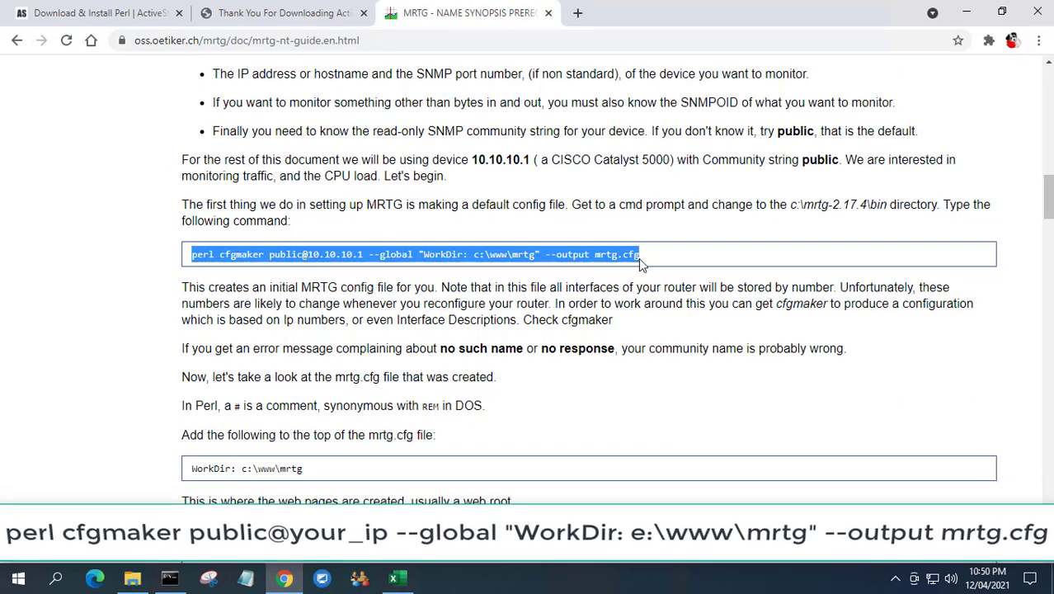
- Paste the cfgmaker command into a maximized Notepad and select its example IP address
{"action": "key", "text": "ctrl+c"}
{"action": "left_click", "coordinate": [246, 578]}
{"action": "key", "text": "ctrl+v"}
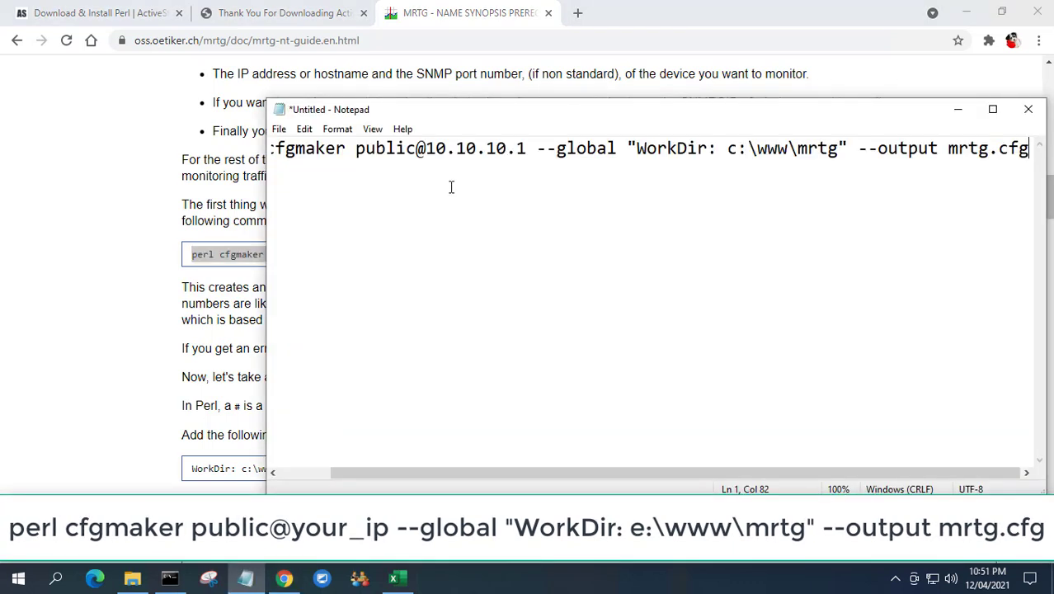
{"action": "double_click", "coordinate": [489, 113]}
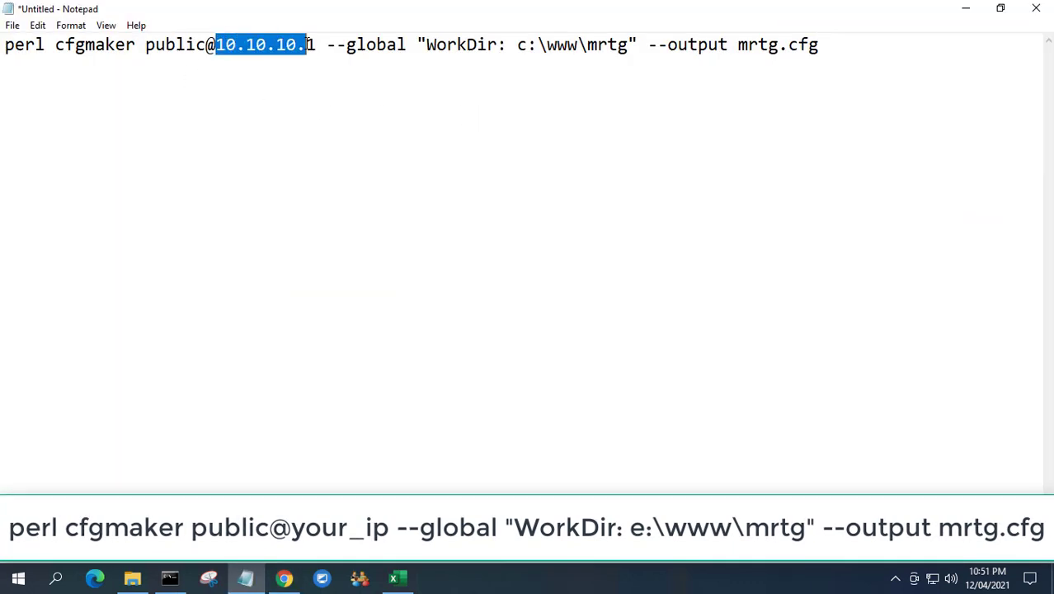
{"action": "left_click_drag", "start_coordinate": [216, 44], "coordinate": [315, 45]}
- Look up the switch IP address 10.11.4.252 in the Excel port sheet
{"action": "left_click", "coordinate": [965, 10]}
{"action": "left_click", "coordinate": [967, 22]}
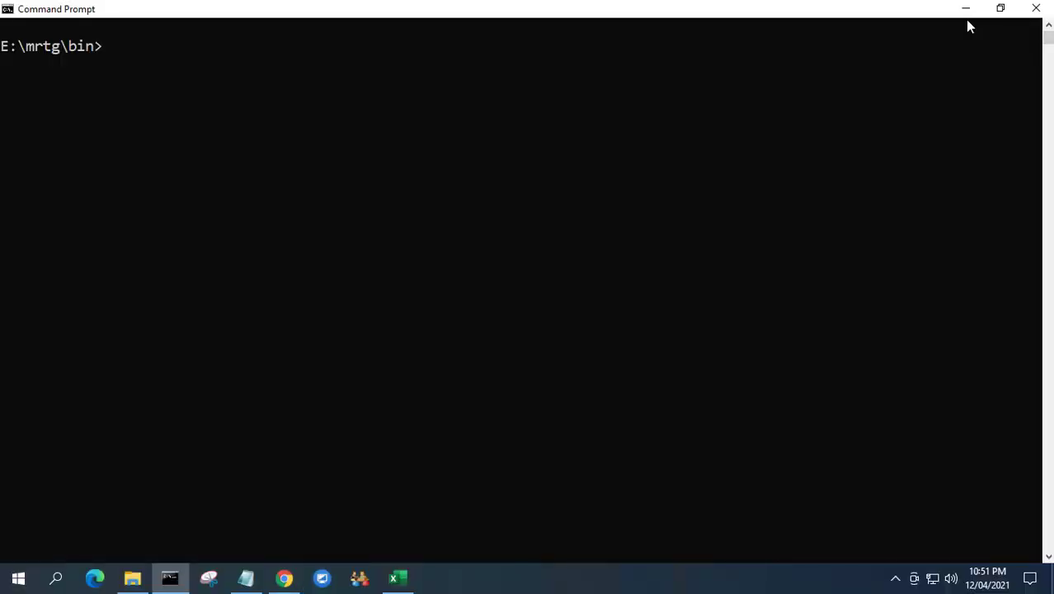
{"action": "left_click", "coordinate": [964, 11]}
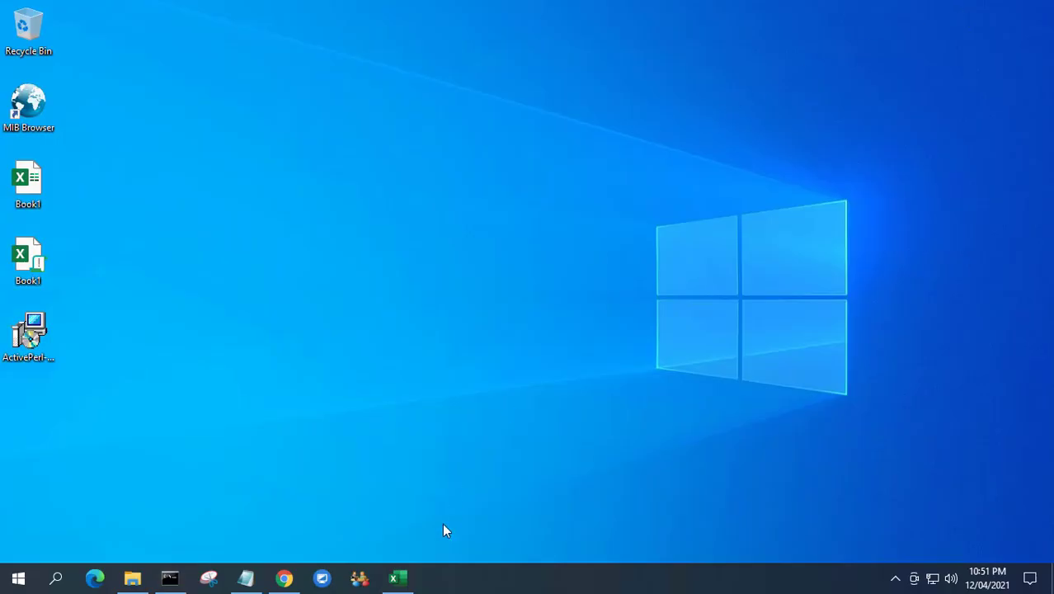
{"action": "left_click", "coordinate": [394, 578]}
{"action": "left_click", "coordinate": [69, 142]}
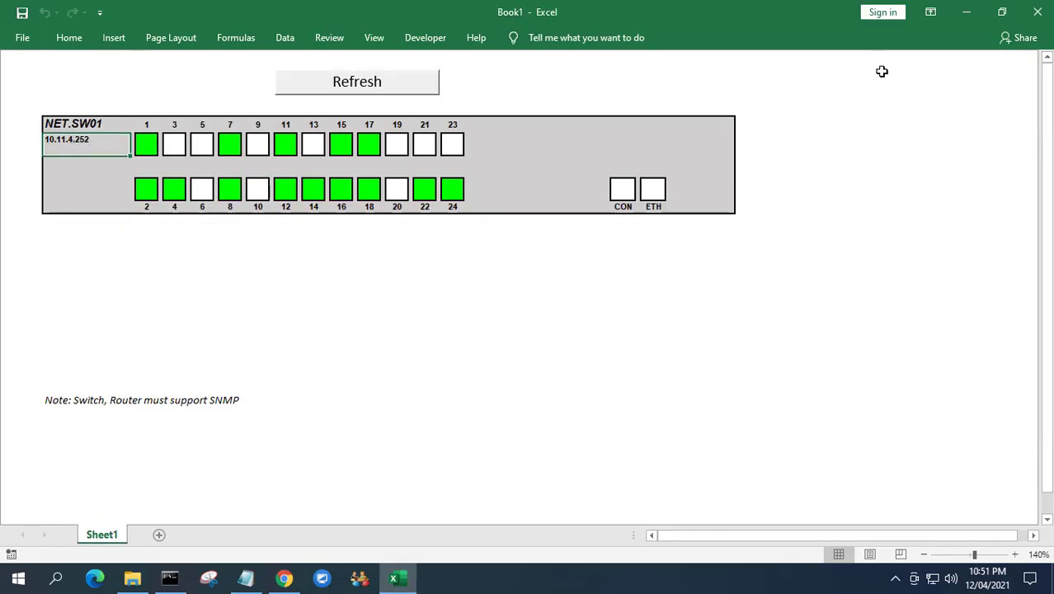
{"action": "left_click", "coordinate": [968, 11]}
{"action": "left_click", "coordinate": [246, 578]}
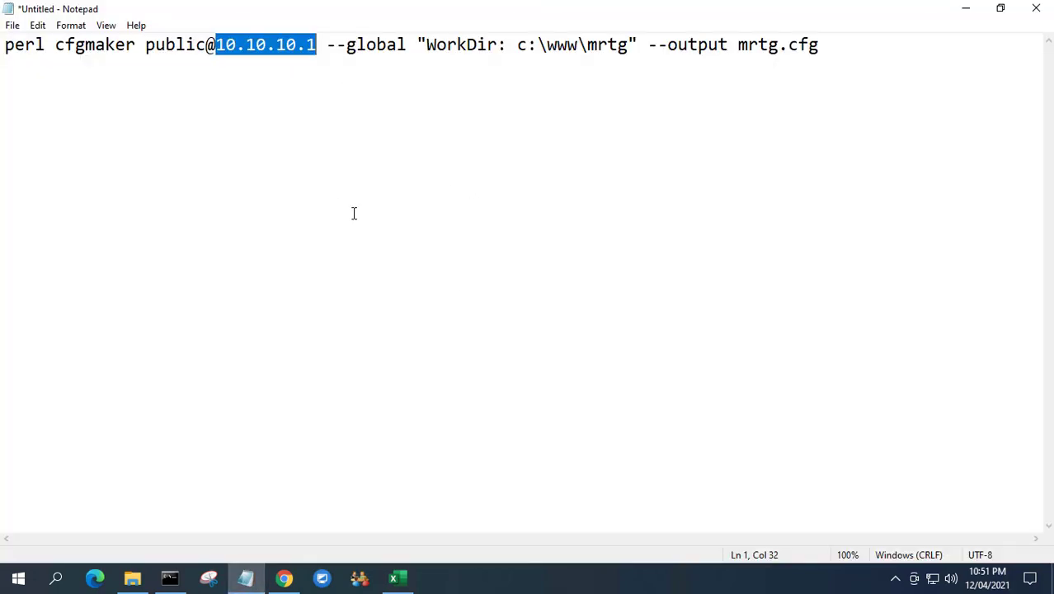
{"action": "type", "text": "10.11.4"}
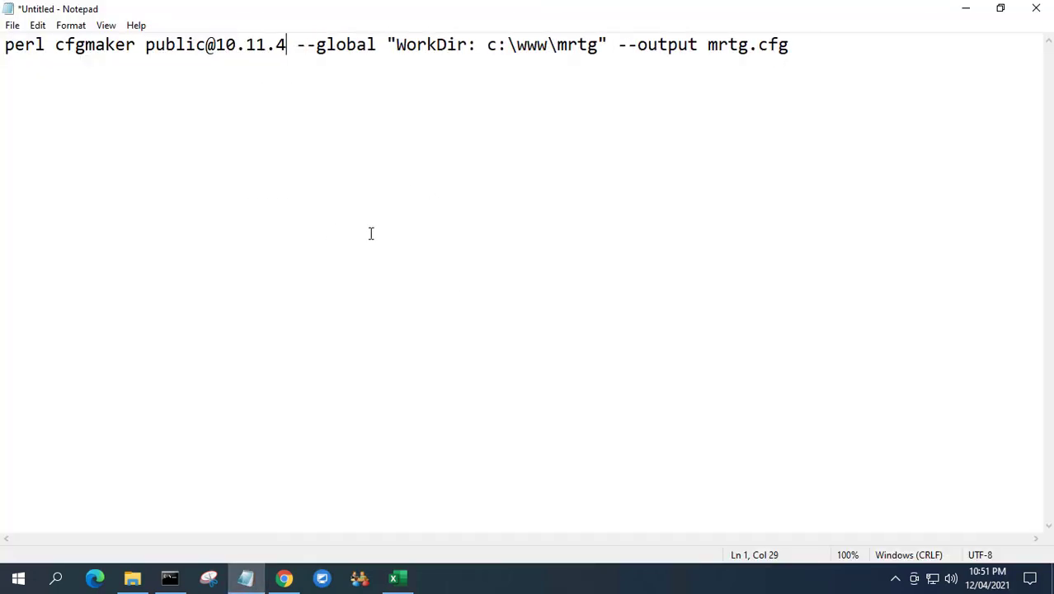
{"action": "type", "text": ".252"}
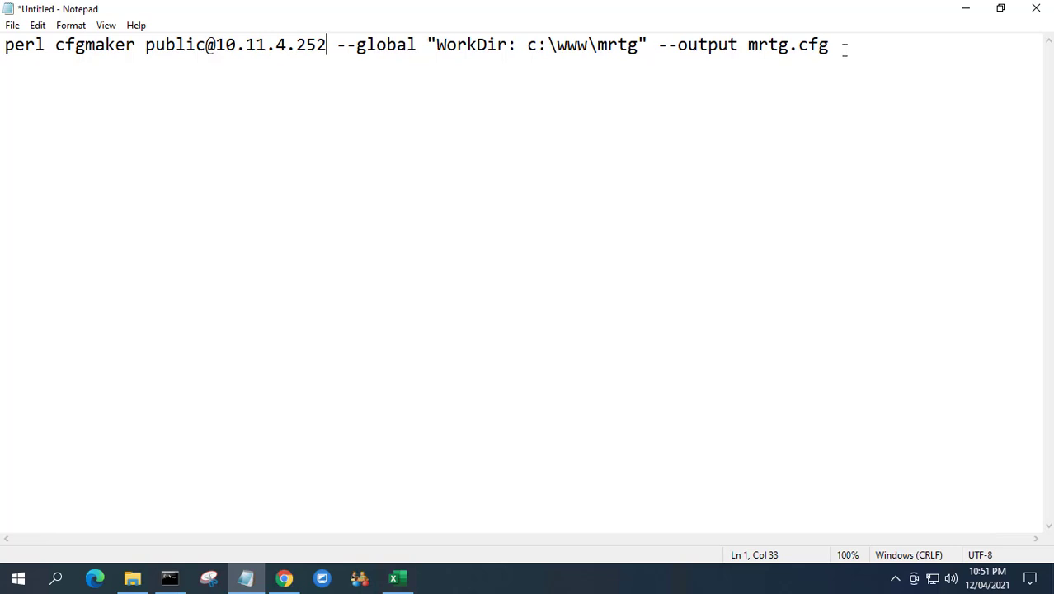
{"action": "left_click_drag", "start_coordinate": [844, 49], "coordinate": [3, 50]}
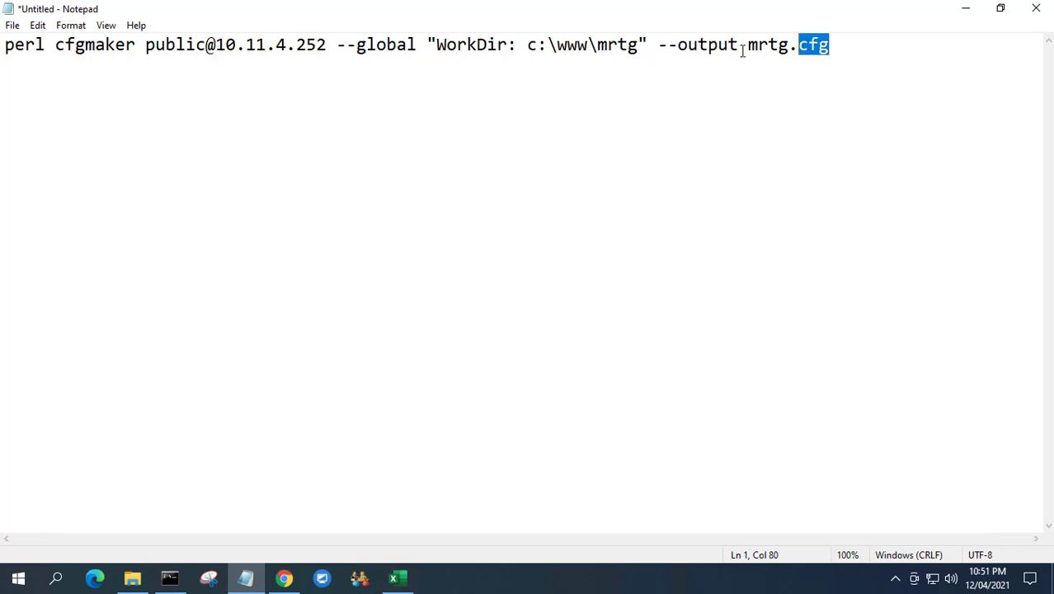
{"action": "left_click", "coordinate": [640, 46]}
{"action": "type", "text": "E"}
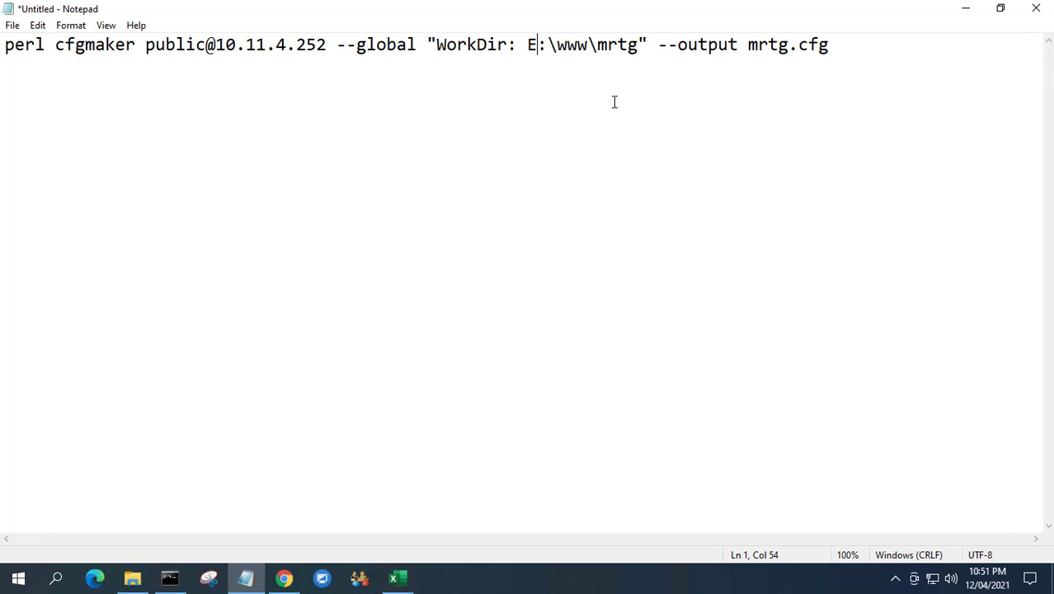
{"action": "left_click_drag", "start_coordinate": [835, 45], "coordinate": [4, 45]}
{"action": "right_click", "coordinate": [57, 47]}
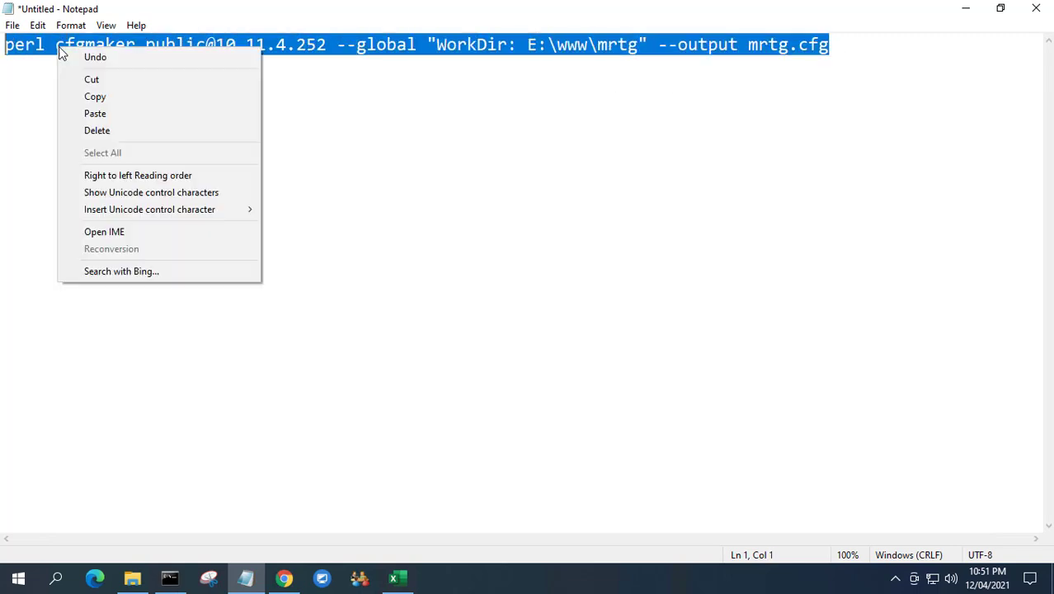
{"action": "left_click", "coordinate": [95, 97]}
- Paste and run the cfgmaker command for 10.11.4.252 at the E:\mrtg\bin prompt
{"action": "left_click", "coordinate": [170, 577]}
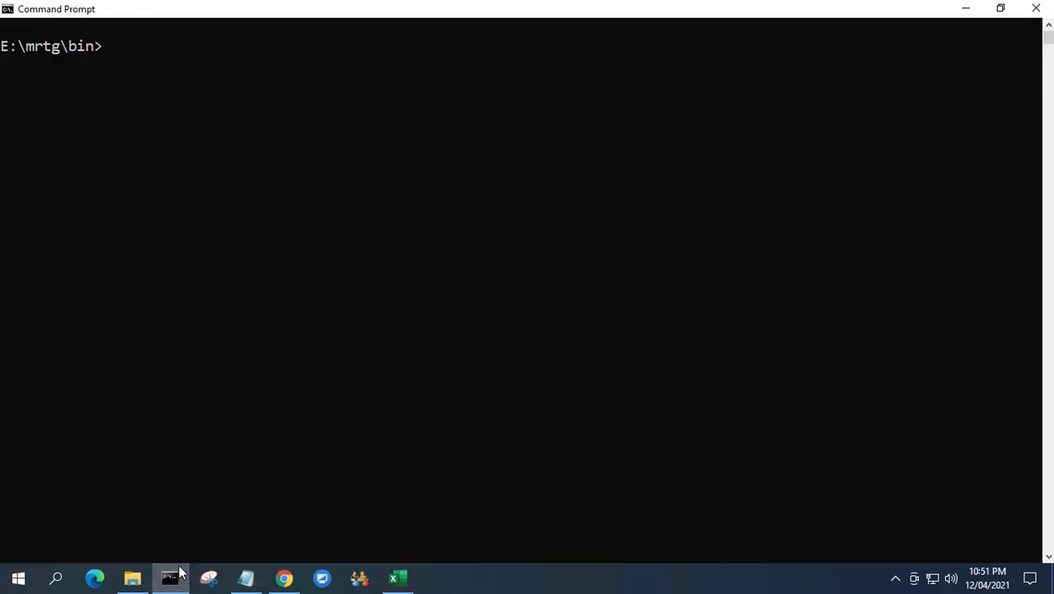
{"action": "right_click", "coordinate": [367, 159]}
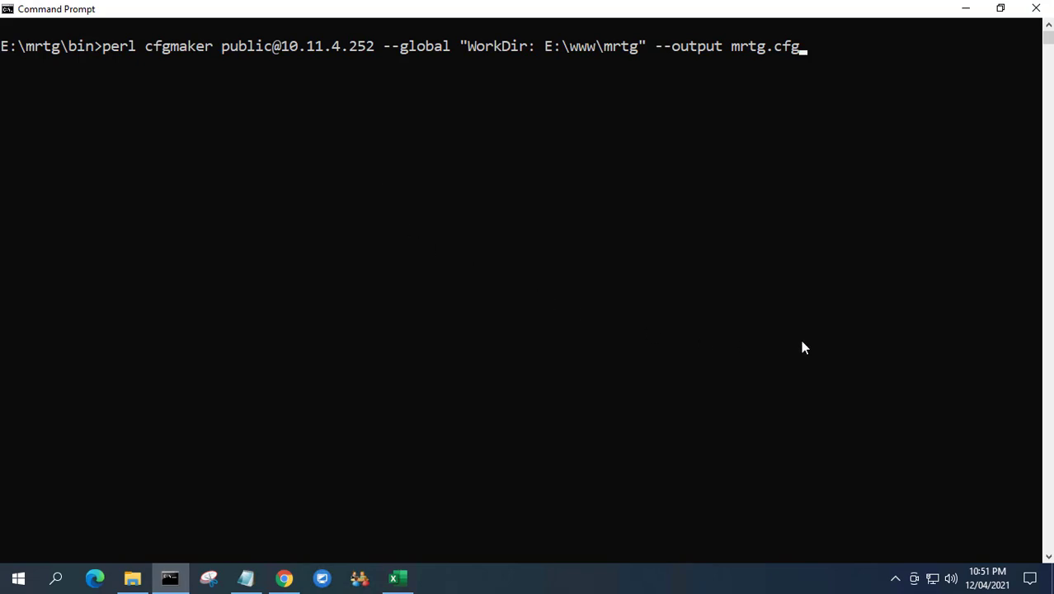
{"action": "key", "text": "Return"}
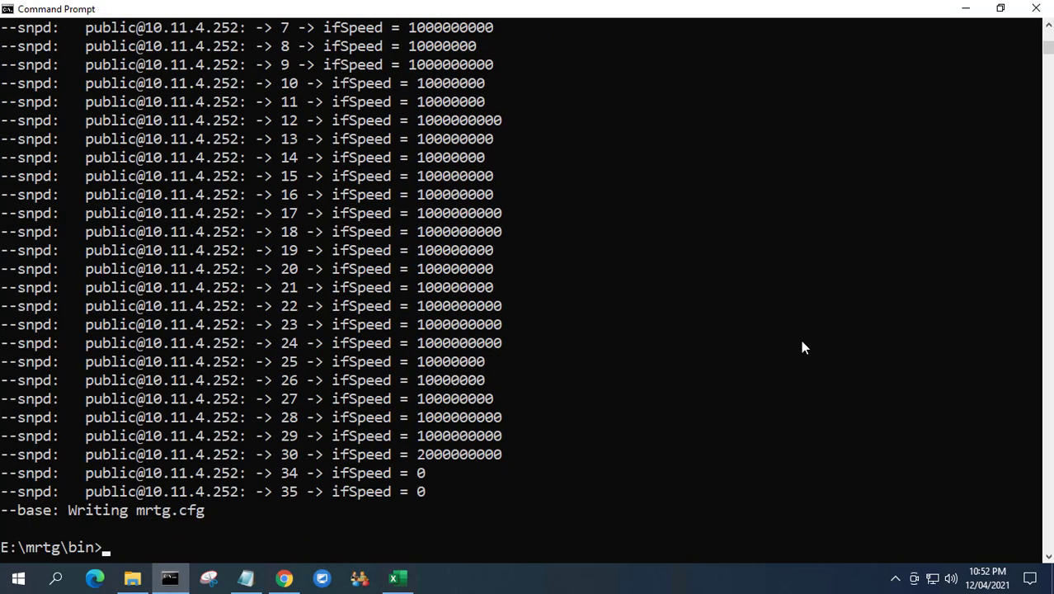
- Open mrtg.cfg from DATA (E:) > mrtg > bin in Notepad
{"action": "left_click", "coordinate": [966, 8]}
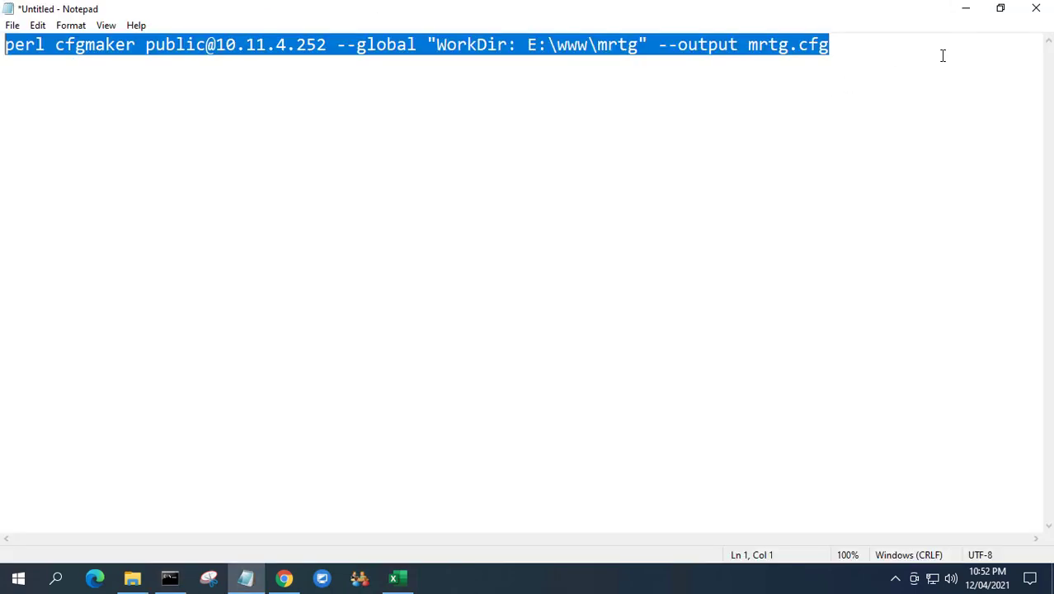
{"action": "left_click", "coordinate": [967, 10]}
{"action": "left_click", "coordinate": [136, 579]}
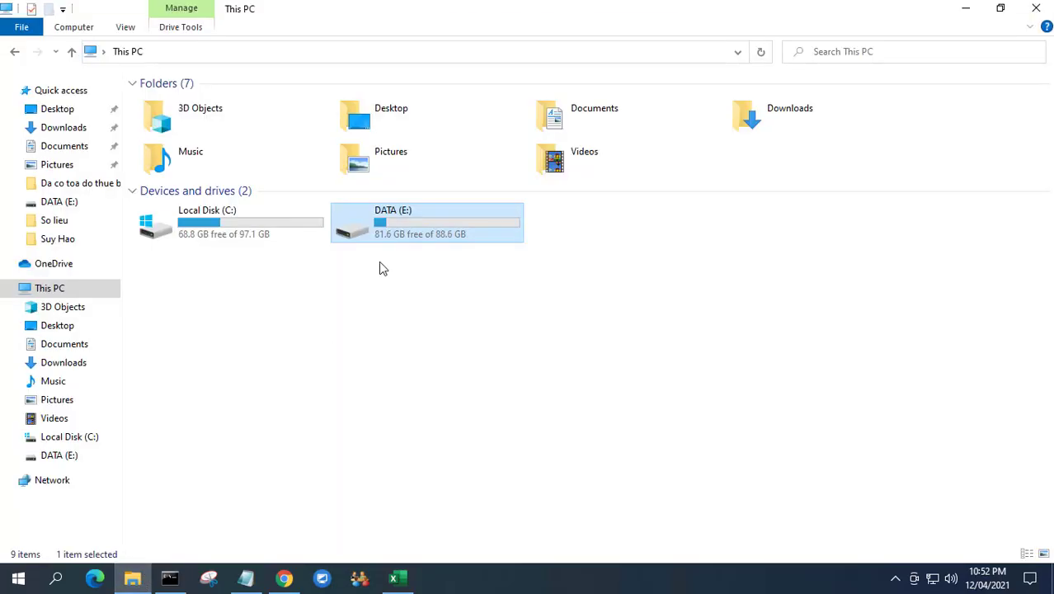
{"action": "double_click", "coordinate": [402, 235]}
{"action": "double_click", "coordinate": [169, 118]}
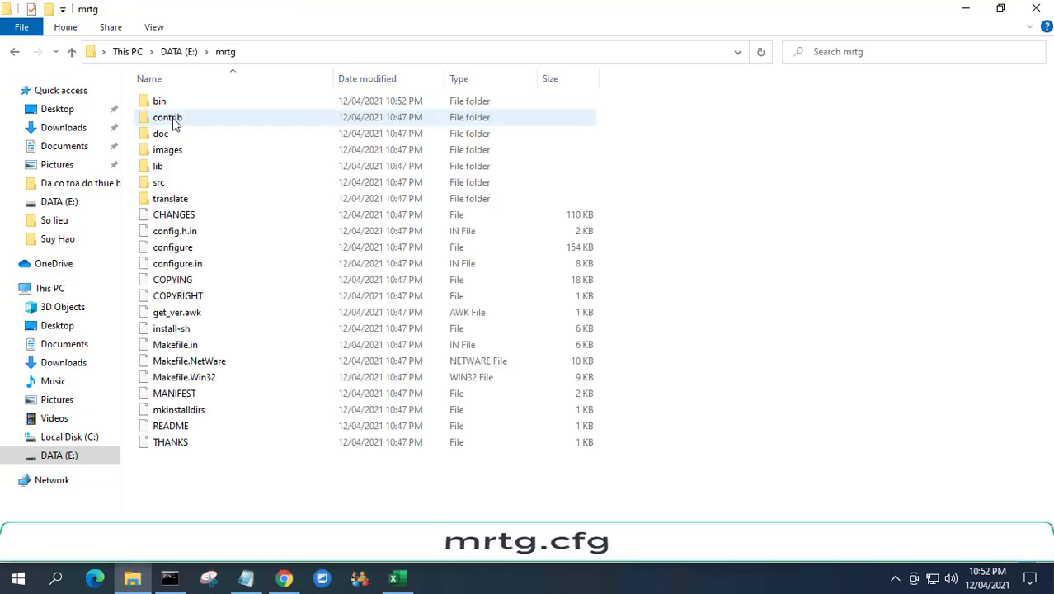
{"action": "double_click", "coordinate": [178, 103]}
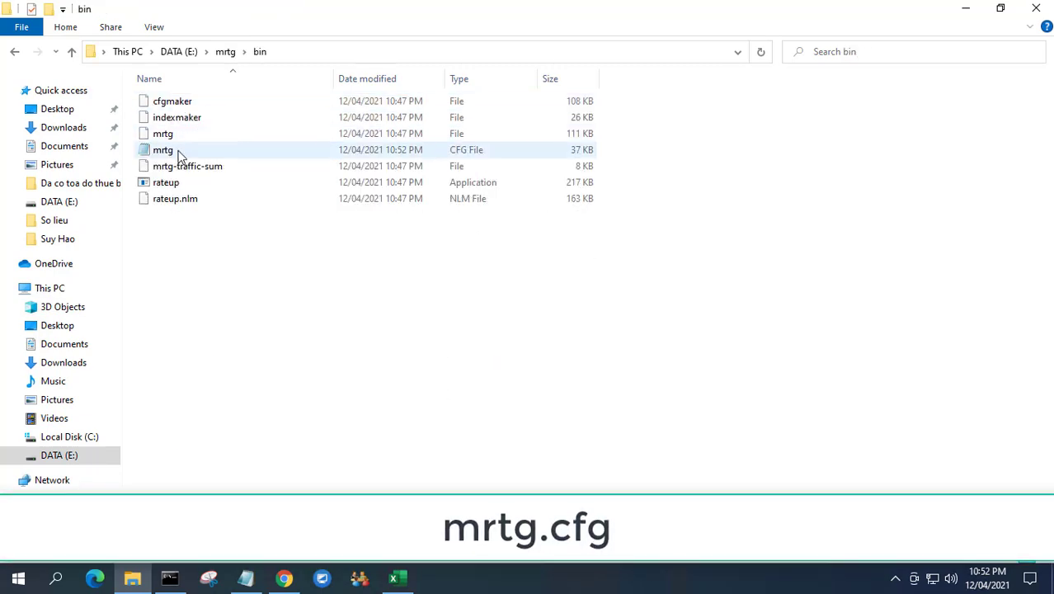
{"action": "double_click", "coordinate": [179, 155]}
- Maximize Notepad and insert a blank line above the cfgmaker header at the top
{"action": "double_click", "coordinate": [445, 113]}
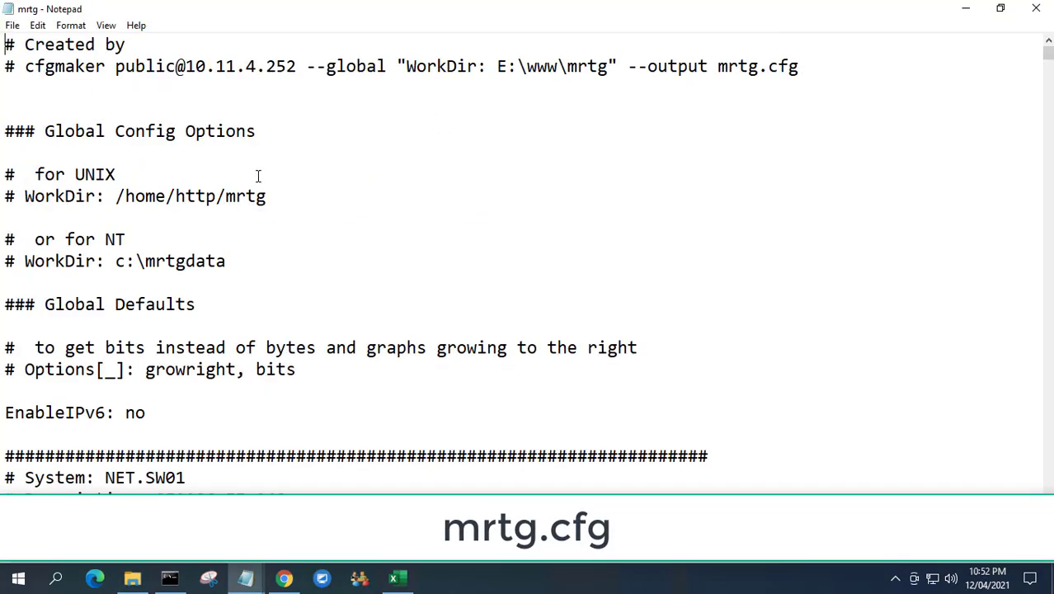
{"action": "mouse_move", "coordinate": [1048, 53]}
{"action": "left_mouse_down"}
{"action": "mouse_move", "coordinate": [1035, 163]}
{"action": "mouse_move", "coordinate": [1034, 114]}
{"action": "left_mouse_up"}
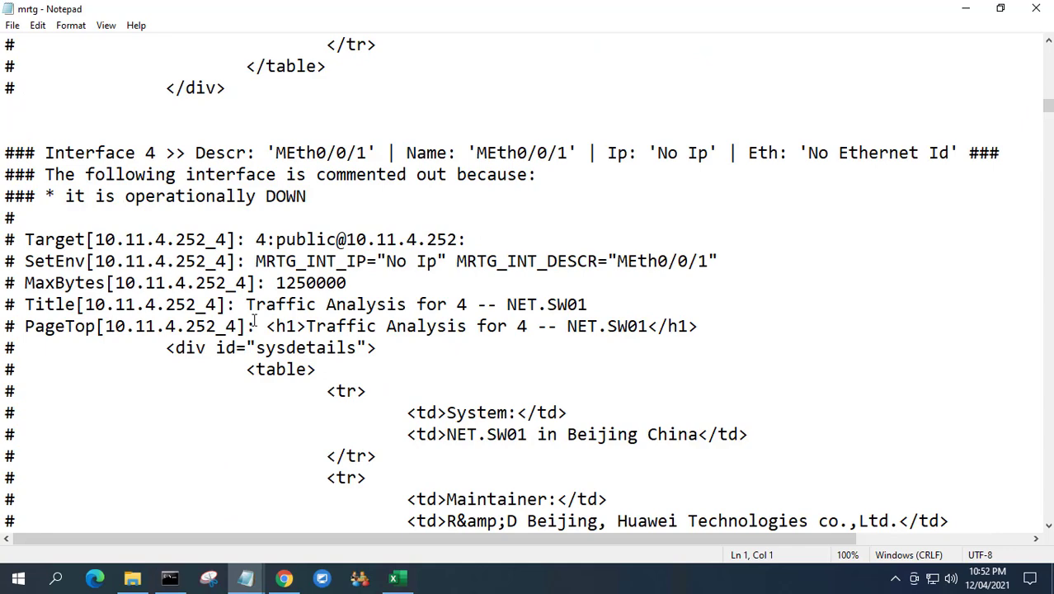
{"action": "key", "text": "ctrl+Home"}
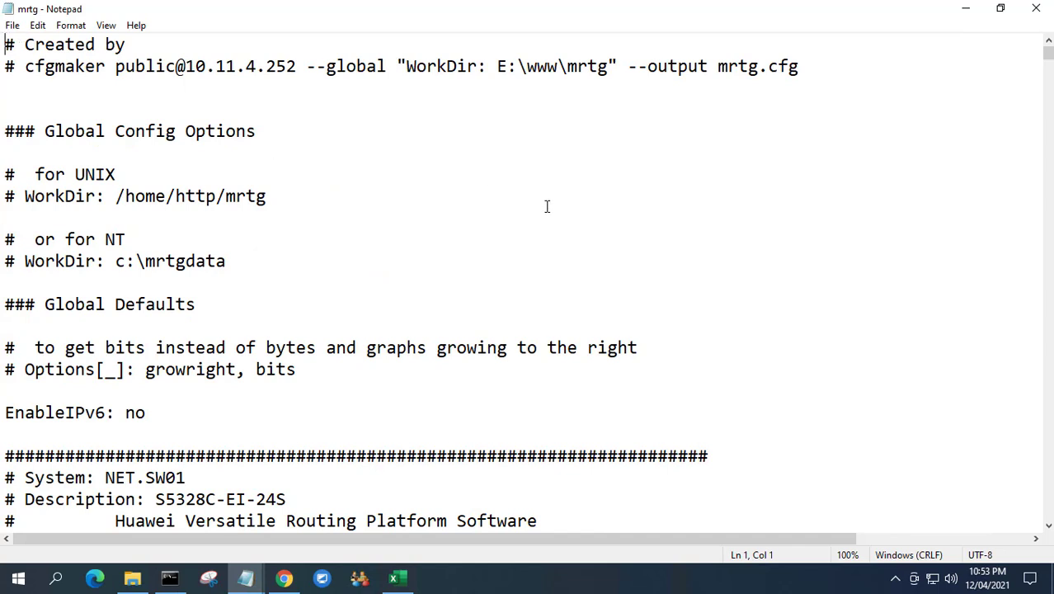
{"action": "key", "text": "Return"}
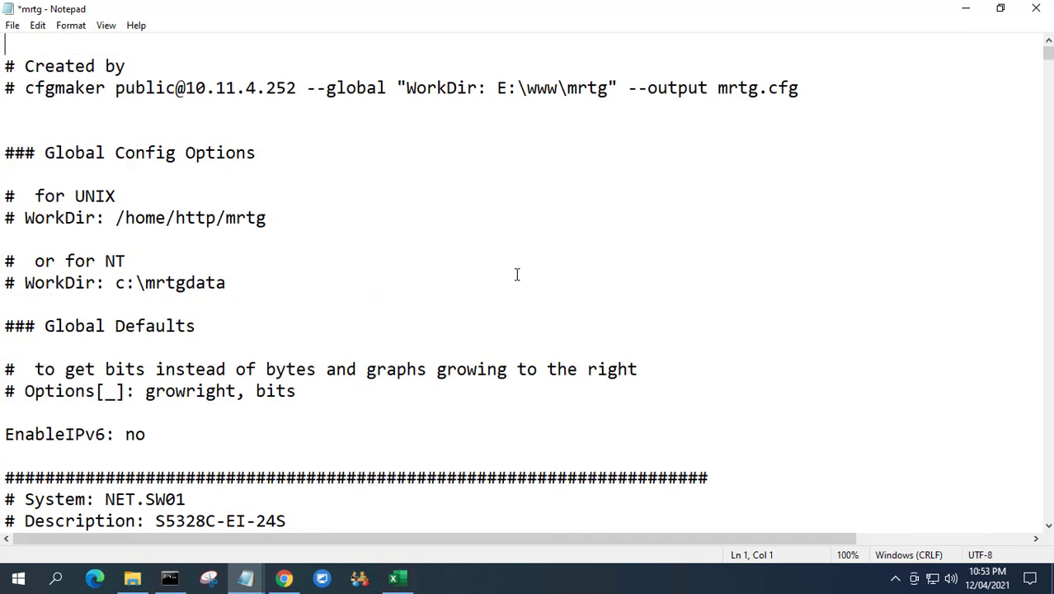
- Add the line WorkDir: E:\www\mrtg at the top of mrtg.cfg
{"action": "left_click_drag", "start_coordinate": [280, 283], "coordinate": [25, 283]}
{"action": "left_click", "coordinate": [60, 44]}
{"action": "key", "text": "ctrl+v"}
{"action": "double_click", "coordinate": [100, 44]}
{"action": "type", "text": "E"}
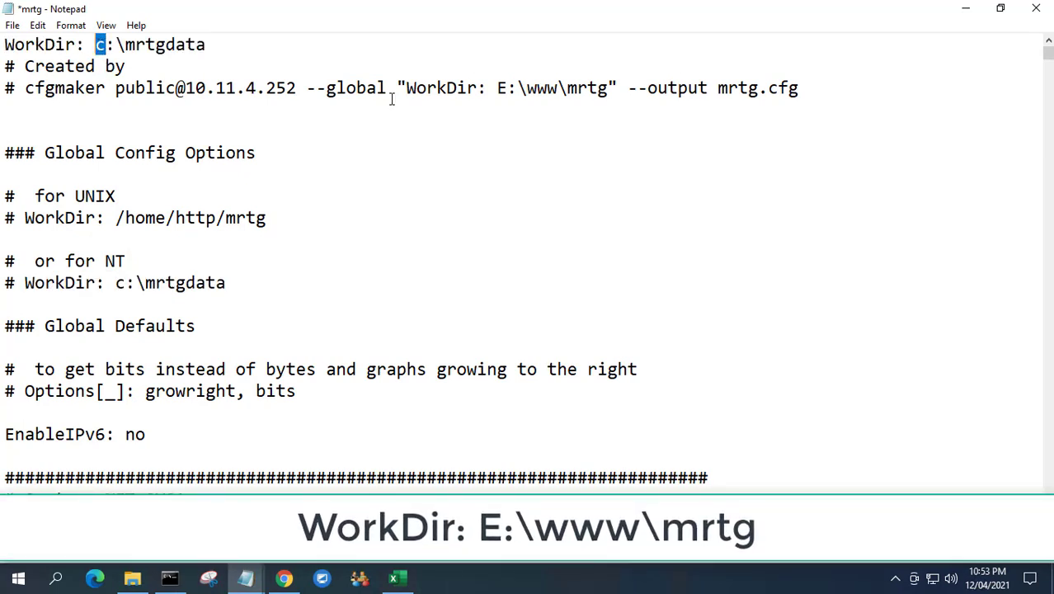
{"action": "double_click", "coordinate": [130, 45]}
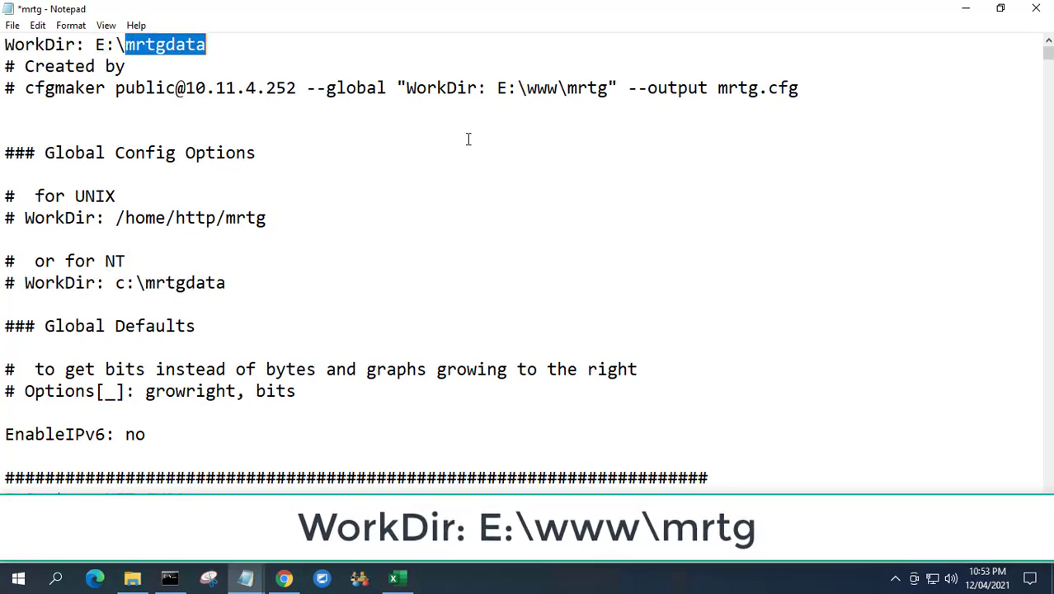
{"action": "type", "text": "www\\"}
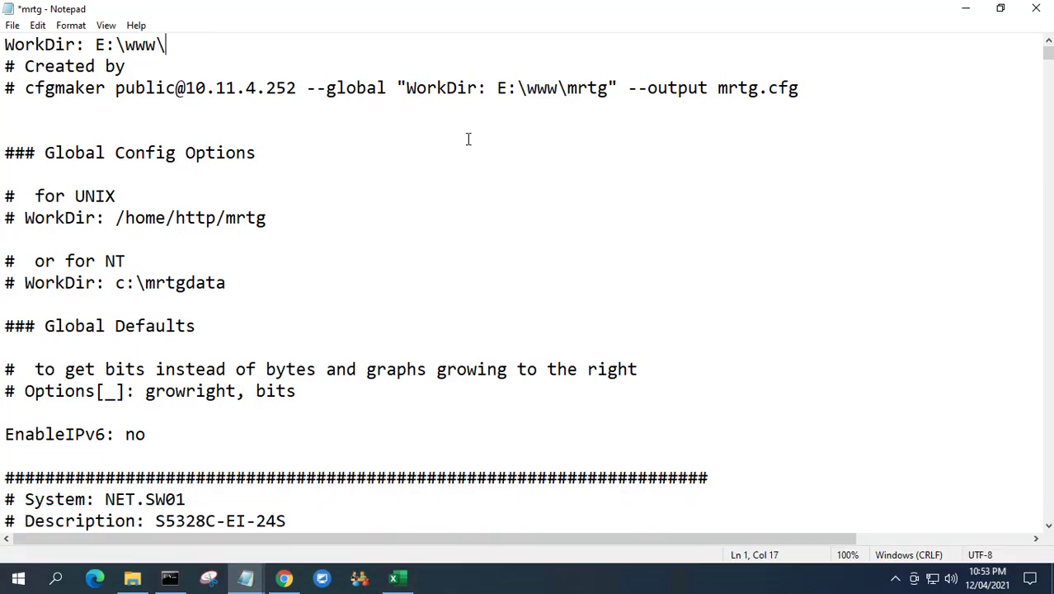
{"action": "type", "text": "mrtg"}
{"action": "key", "text": "Return"}
- Copy 'RunAsDaemon: yes' from the MRTG guide and paste it below the WorkDir line
{"action": "left_click", "coordinate": [283, 578]}
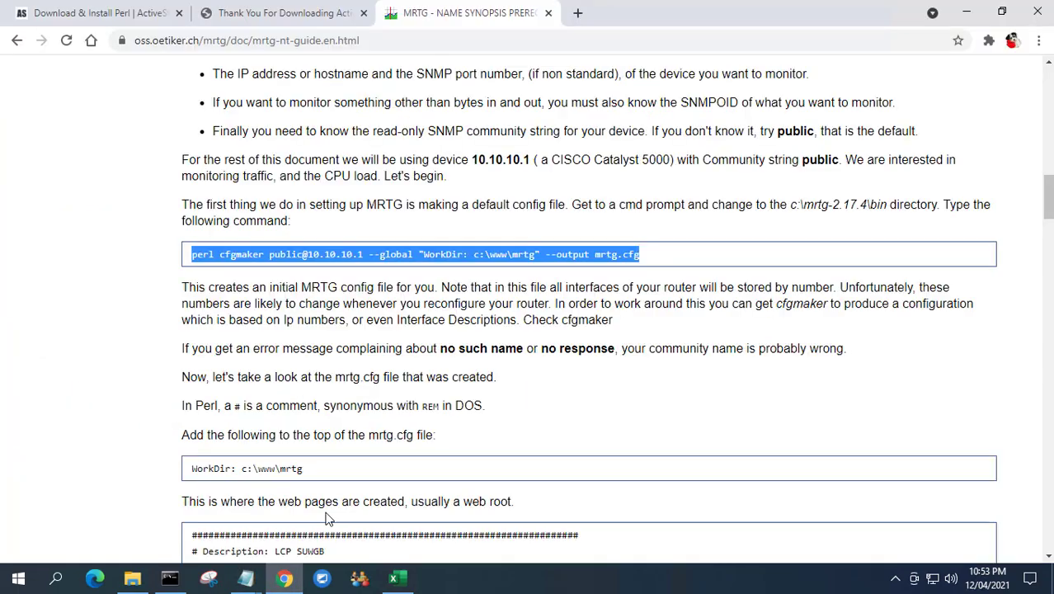
{"action": "scroll", "coordinate": [466, 364], "scroll_direction": "down", "scroll_amount": 1}
{"action": "scroll", "coordinate": [464, 372], "scroll_direction": "down", "scroll_amount": 2}
{"action": "left_click_drag", "start_coordinate": [191, 158], "coordinate": [301, 160]}
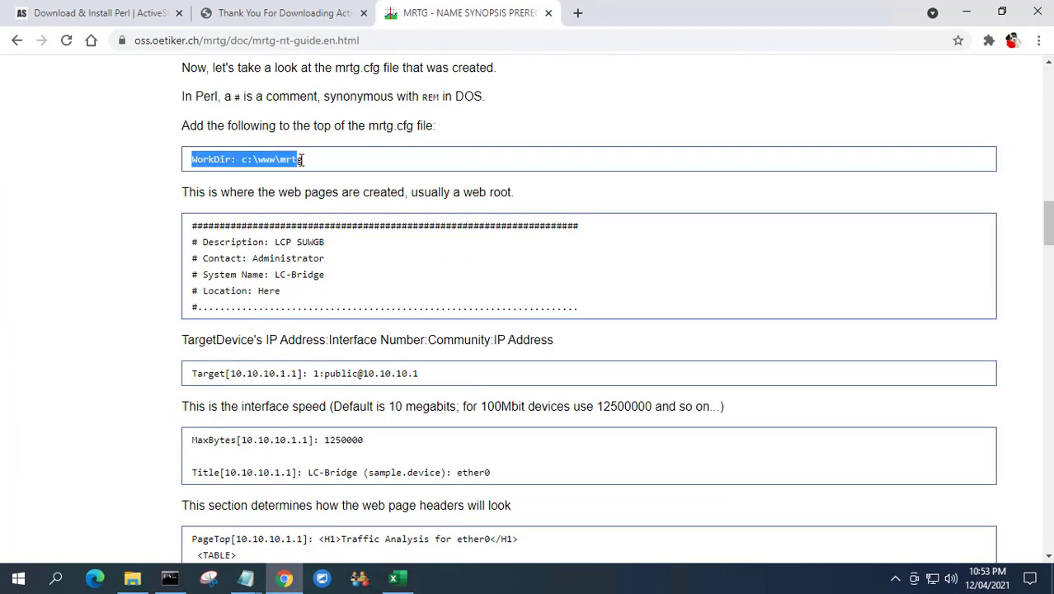
{"action": "scroll", "coordinate": [313, 240], "scroll_direction": "down", "scroll_amount": 4}
{"action": "scroll", "coordinate": [315, 264], "scroll_direction": "down", "scroll_amount": 3}
{"action": "scroll", "coordinate": [317, 291], "scroll_direction": "down", "scroll_amount": 1}
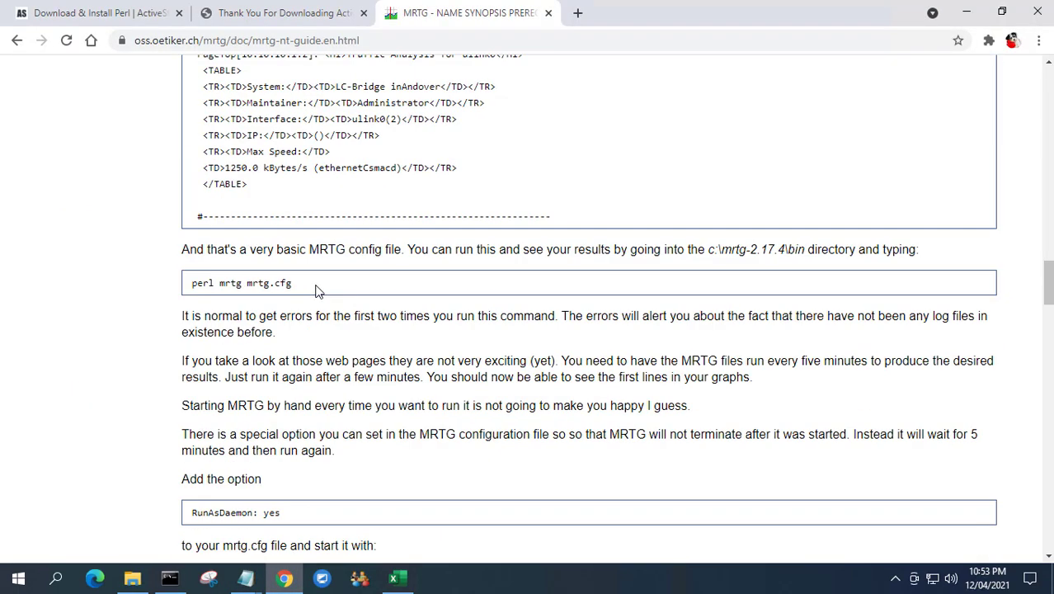
{"action": "left_click_drag", "start_coordinate": [191, 512], "coordinate": [281, 512]}
{"action": "key", "text": "ctrl+c"}
{"action": "mouse_move", "coordinate": [246, 578]}
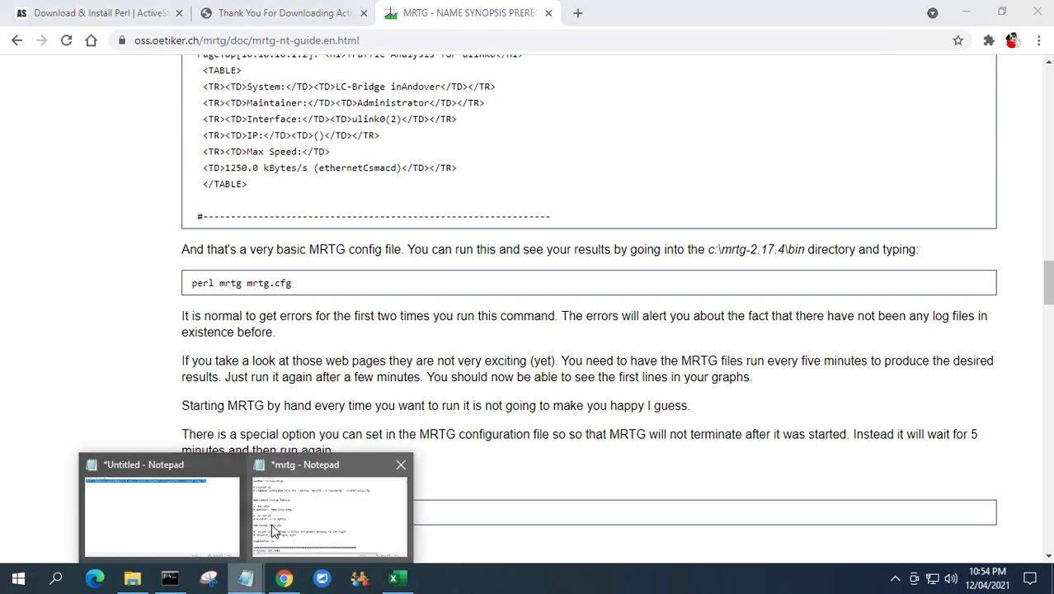
{"action": "left_click", "coordinate": [272, 522]}
{"action": "right_click", "coordinate": [66, 61]}
{"action": "left_click", "coordinate": [132, 133]}
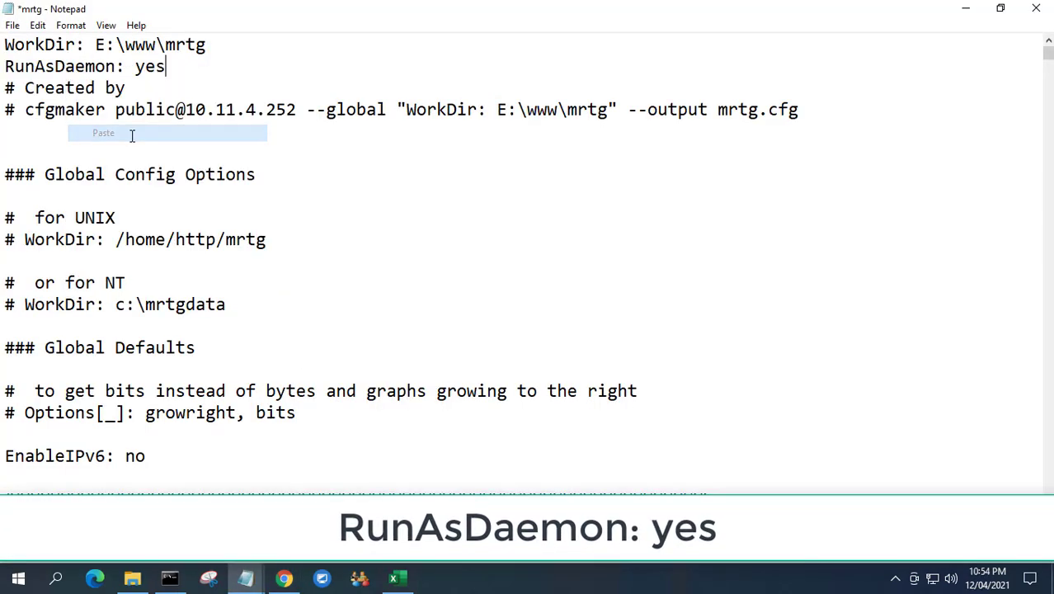
{"action": "key", "text": "Return"}
- Save mrtg.cfg and select the 'perl mrtg mrtg.cfg' command in the guide
{"action": "left_click", "coordinate": [13, 25]}
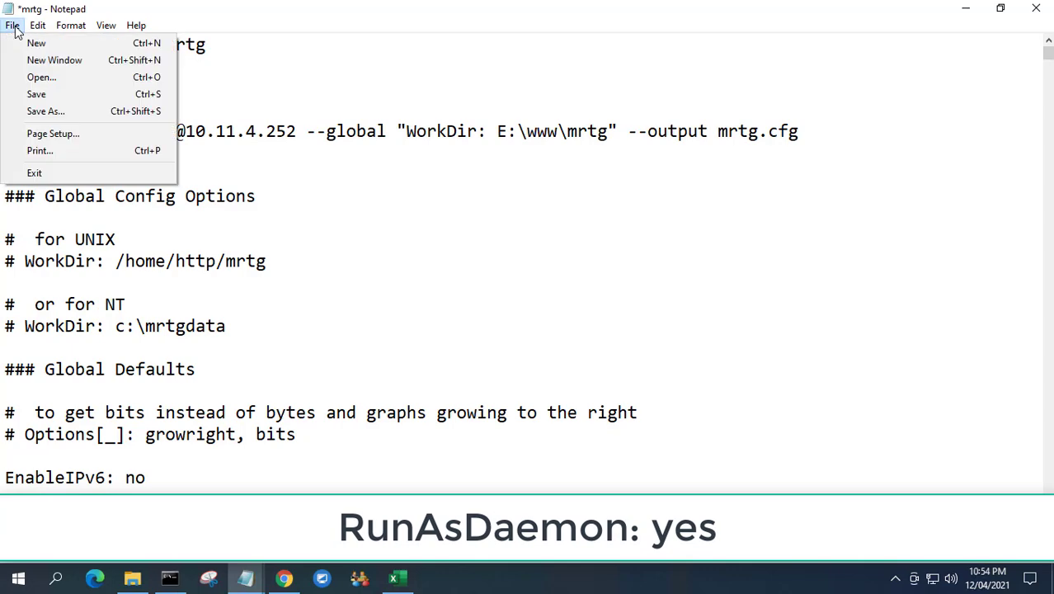
{"action": "left_click", "coordinate": [36, 95]}
{"action": "left_click", "coordinate": [1035, 8]}
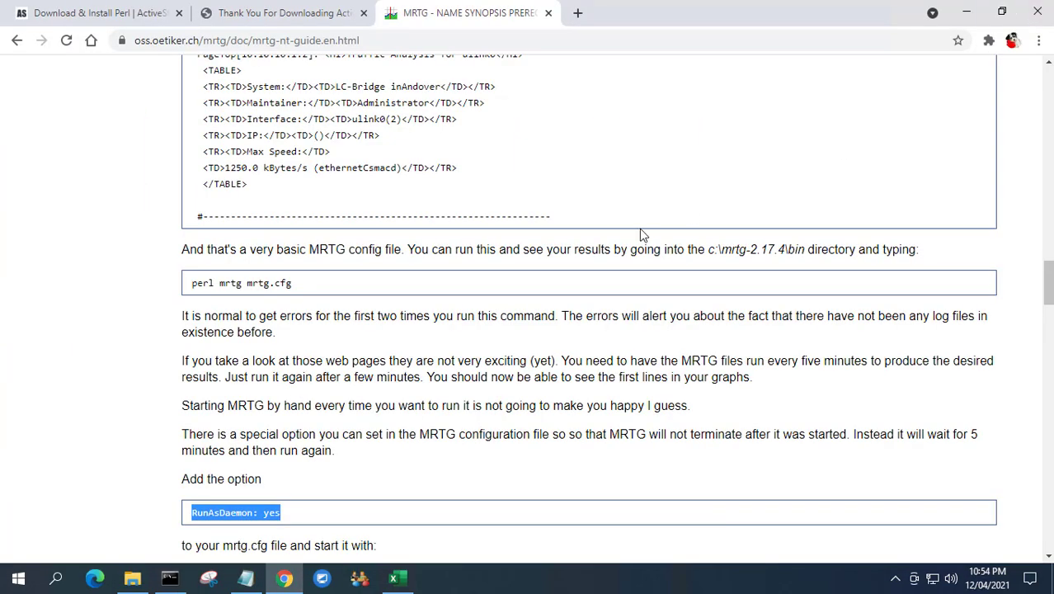
{"action": "left_click_drag", "start_coordinate": [192, 282], "coordinate": [298, 286]}
{"action": "key", "text": "ctrl+c"}
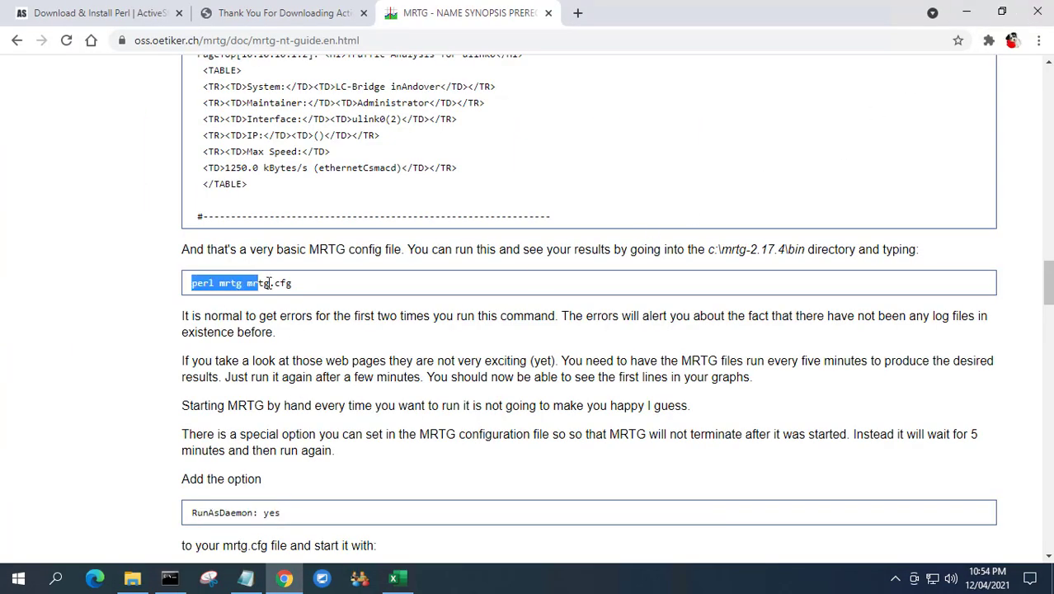
- Create a new folder named www on the DATA (E:) drive
{"action": "left_click", "coordinate": [131, 578]}
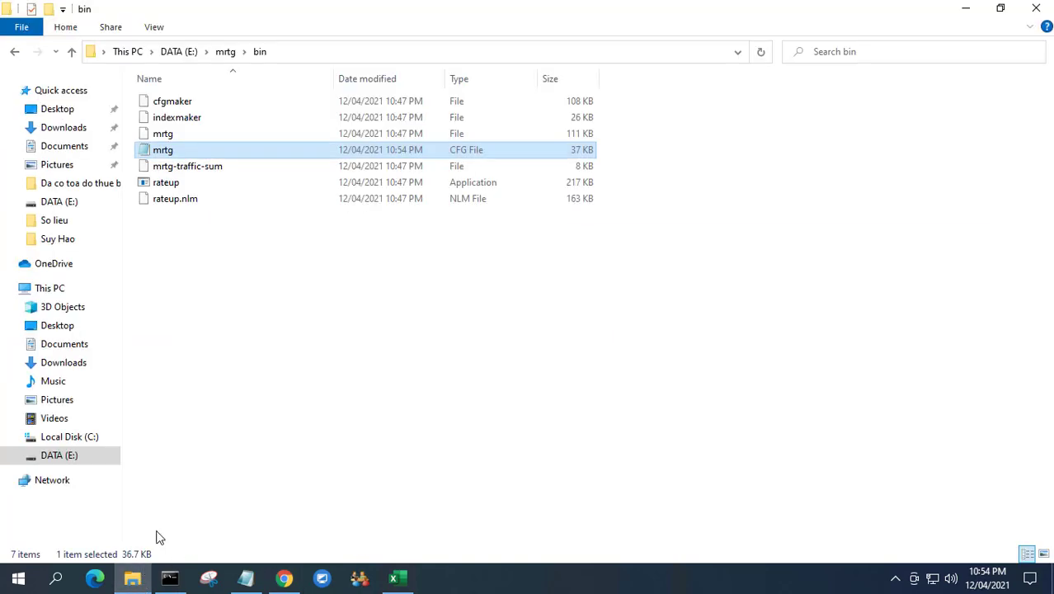
{"action": "left_click", "coordinate": [187, 52]}
{"action": "right_click", "coordinate": [235, 191]}
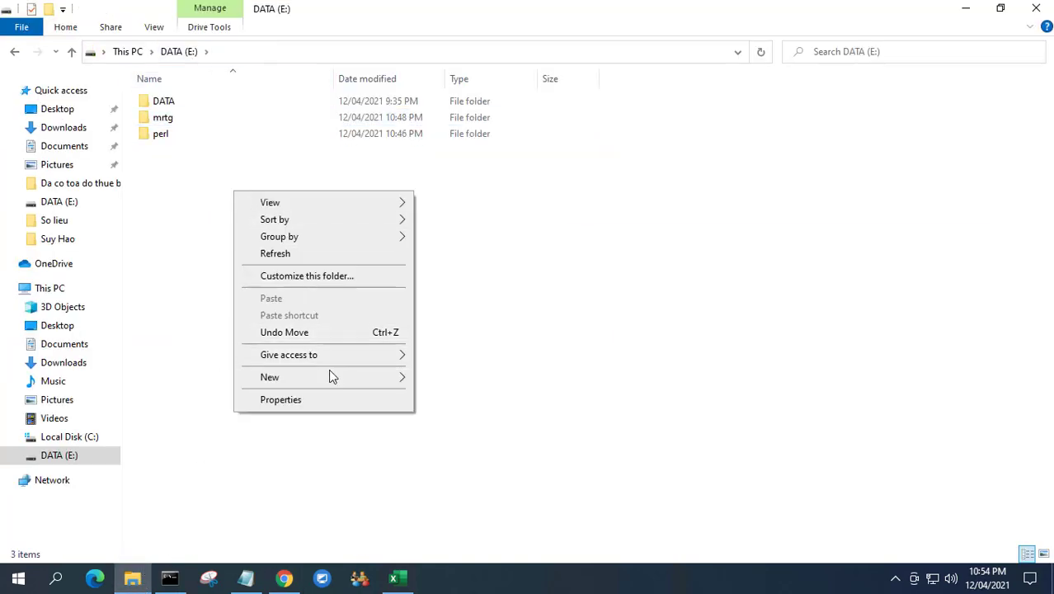
{"action": "mouse_move", "coordinate": [330, 373]}
{"action": "left_click", "coordinate": [445, 380]}
{"action": "type", "text": "www"}
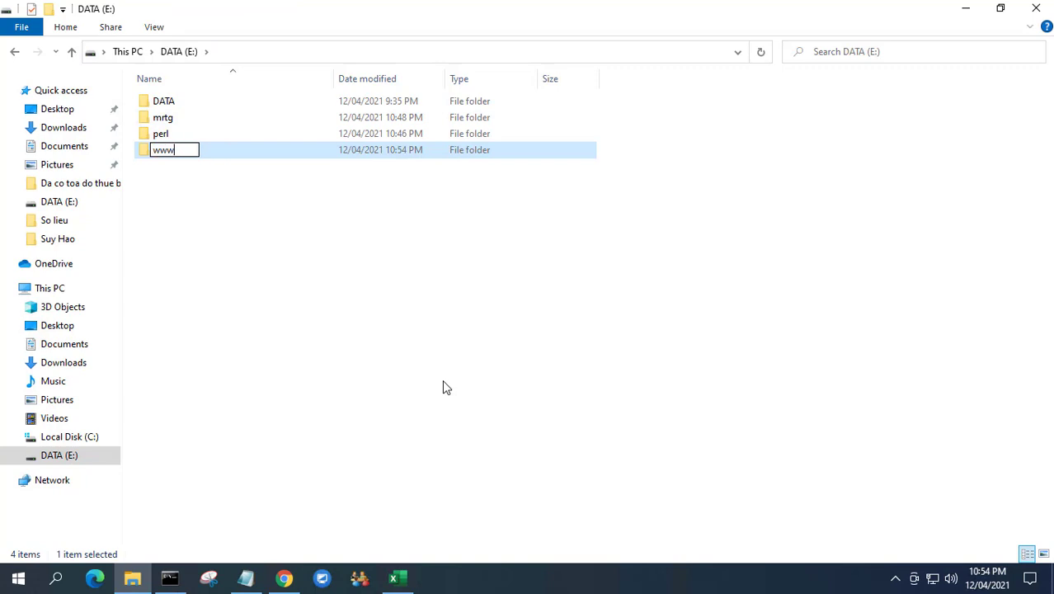
{"action": "key", "text": "Return"}
{"action": "key", "text": "Return"}
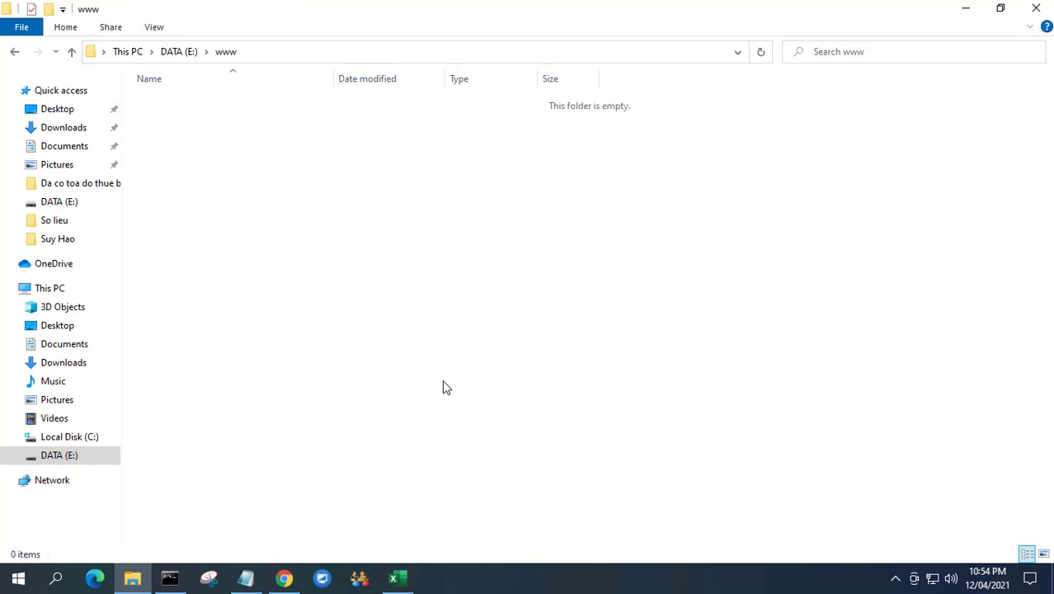
- Create an mrtg folder inside www, then return to the MRTG guide
{"action": "right_click", "coordinate": [360, 317]}
{"action": "mouse_move", "coordinate": [483, 506]}
{"action": "left_click", "coordinate": [589, 307]}
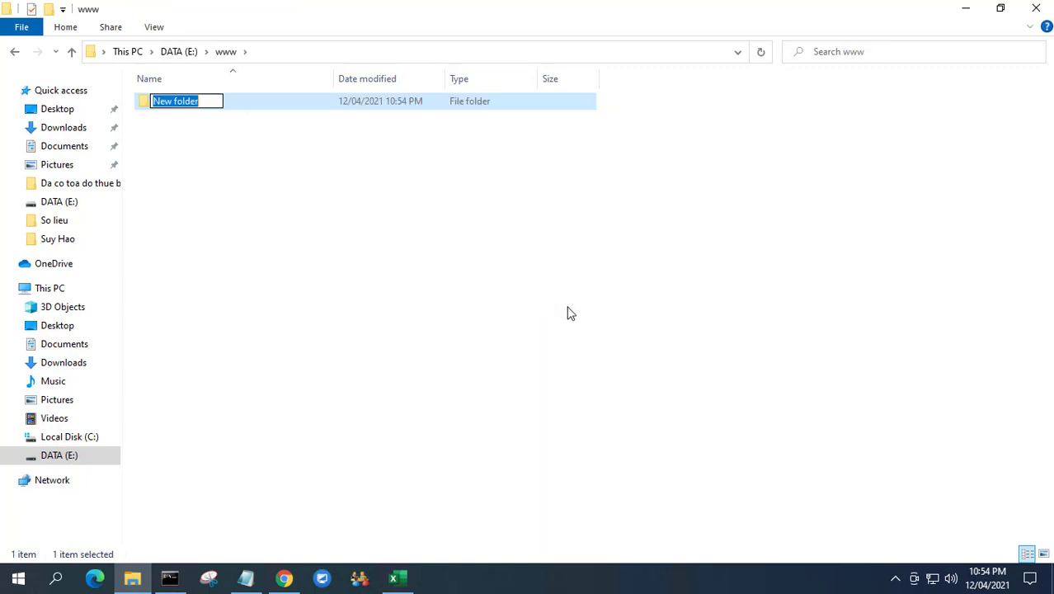
{"action": "type", "text": "mrtg"}
{"action": "key", "text": "Return"}
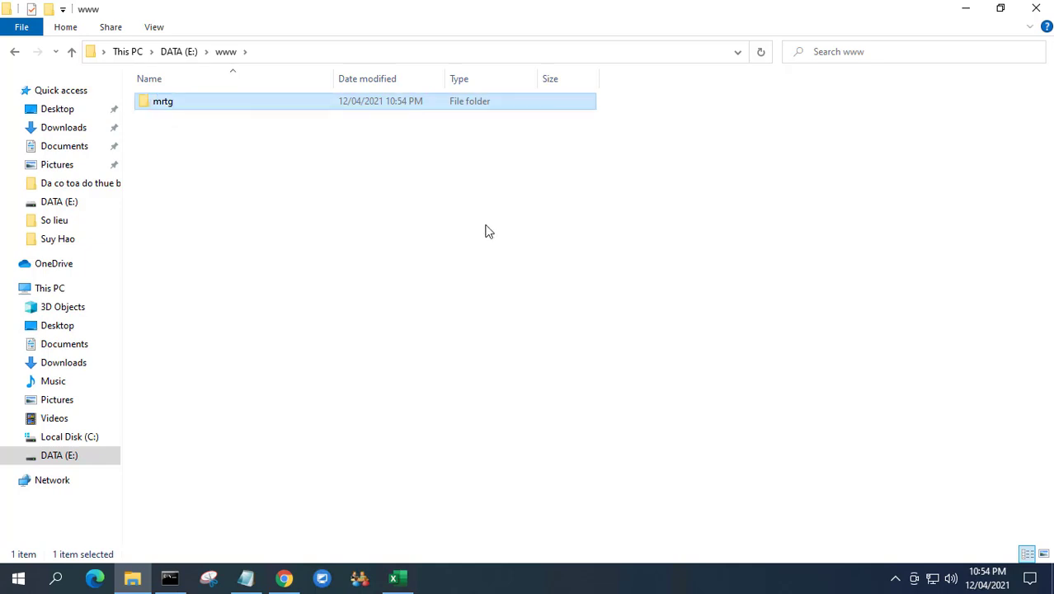
{"action": "left_click", "coordinate": [187, 54]}
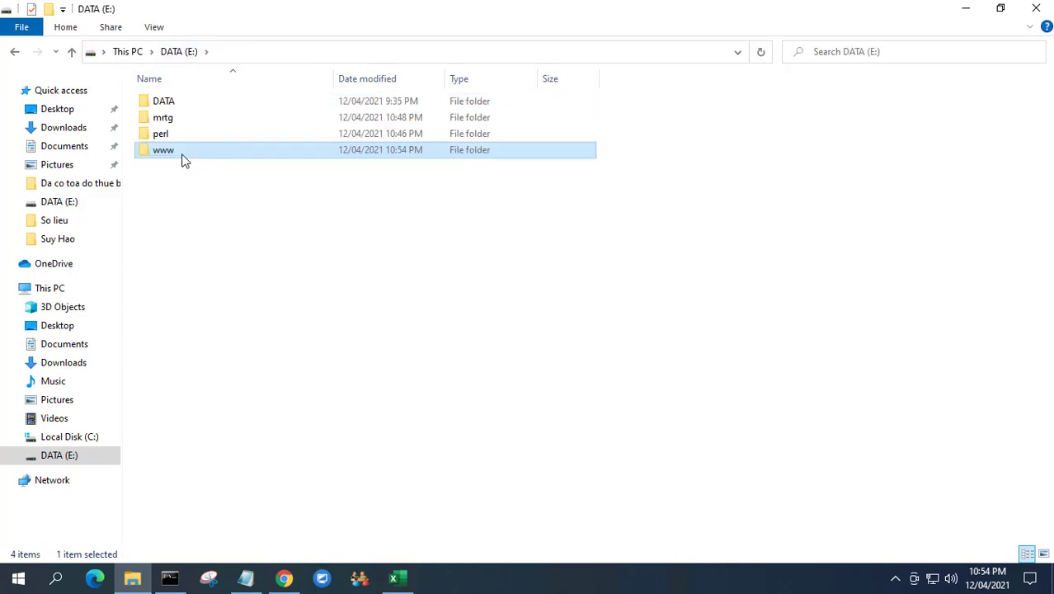
{"action": "left_click", "coordinate": [419, 284]}
{"action": "left_click", "coordinate": [966, 8]}
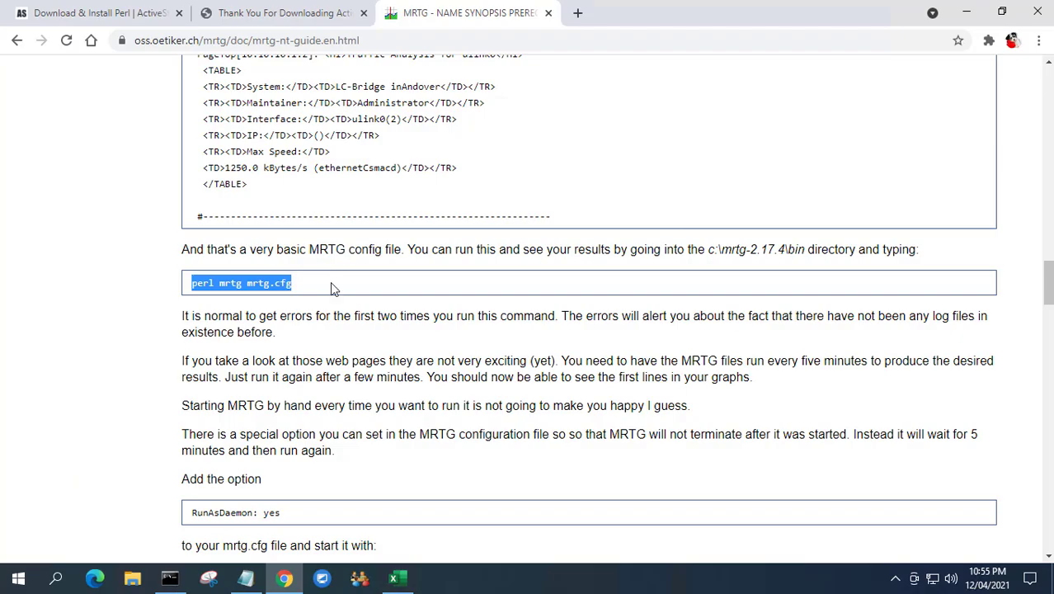
- Run 'perl mrtg mrtg.cfg' at the E:\mrtg\bin command prompt
{"action": "left_click", "coordinate": [170, 577]}
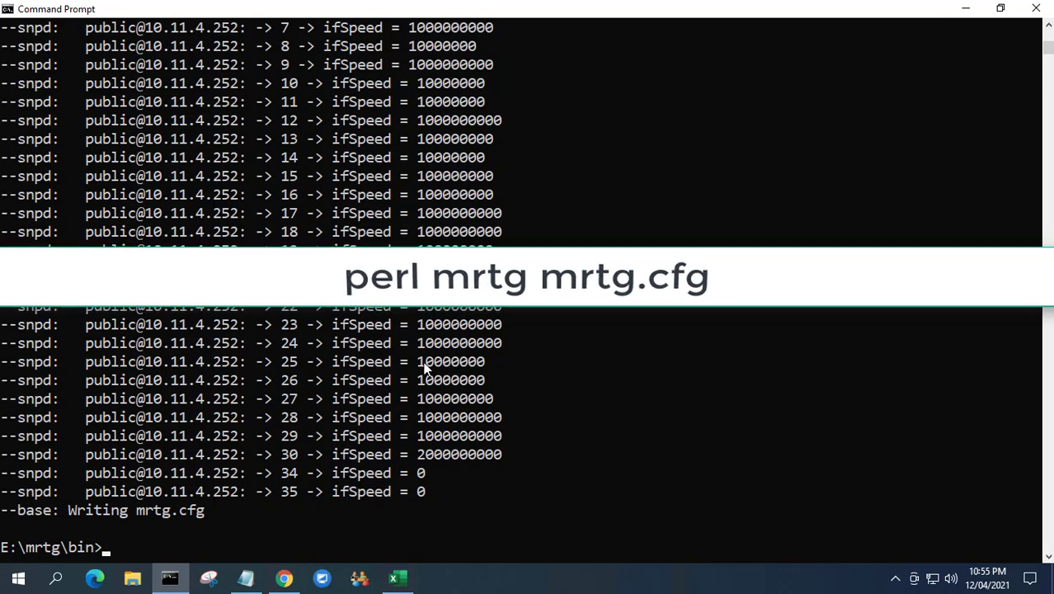
{"action": "key", "text": "ctrl+v"}
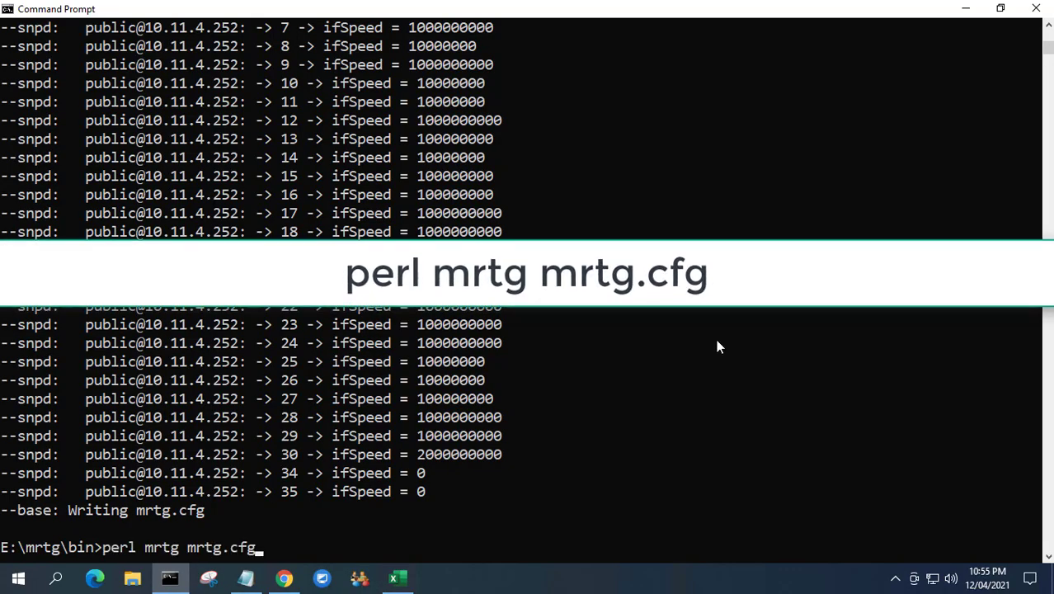
{"action": "key", "text": "Return"}
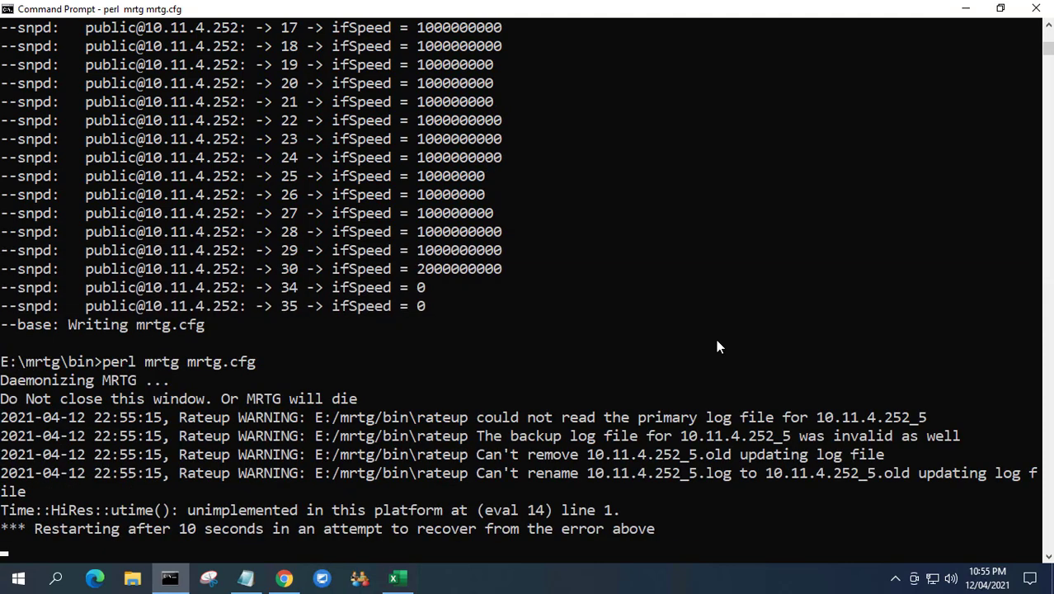
- Browse to E:\www\mrtg in File Explorer to see the generated files
{"action": "left_click", "coordinate": [968, 10]}
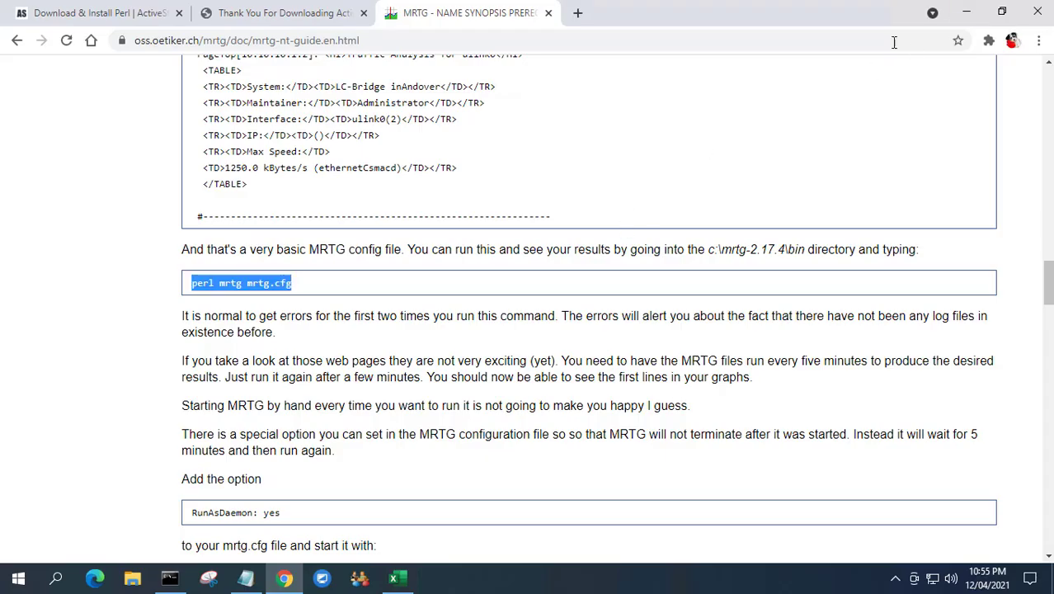
{"action": "left_click", "coordinate": [966, 11]}
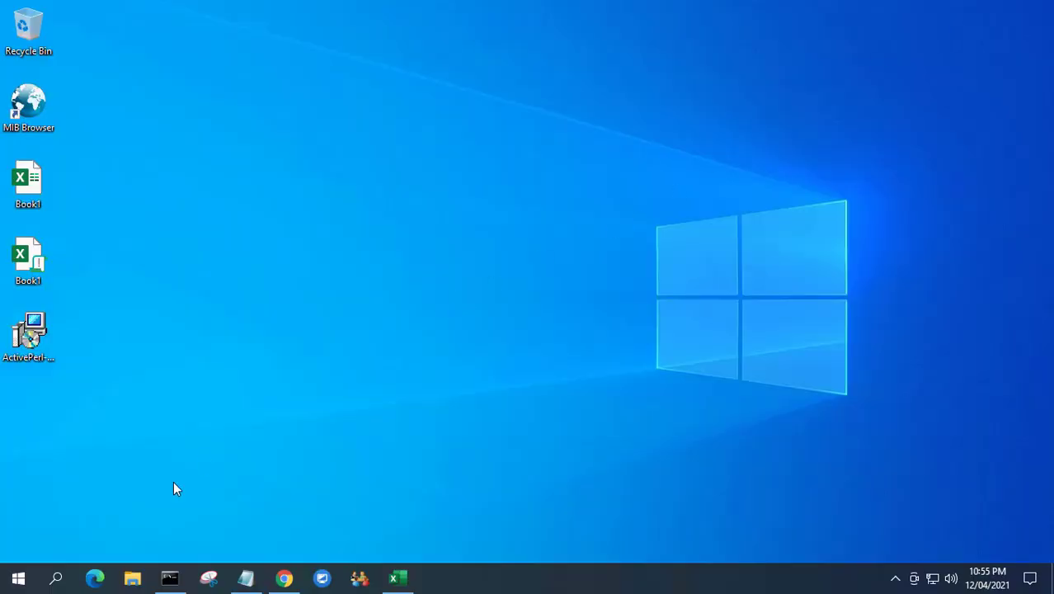
{"action": "left_click", "coordinate": [132, 578]}
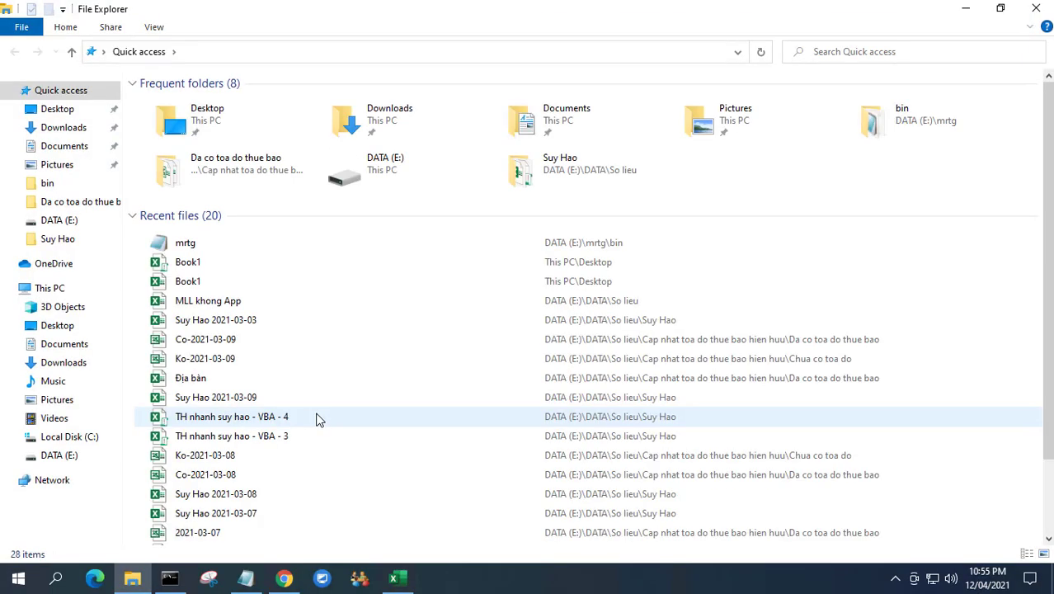
{"action": "left_click", "coordinate": [60, 462]}
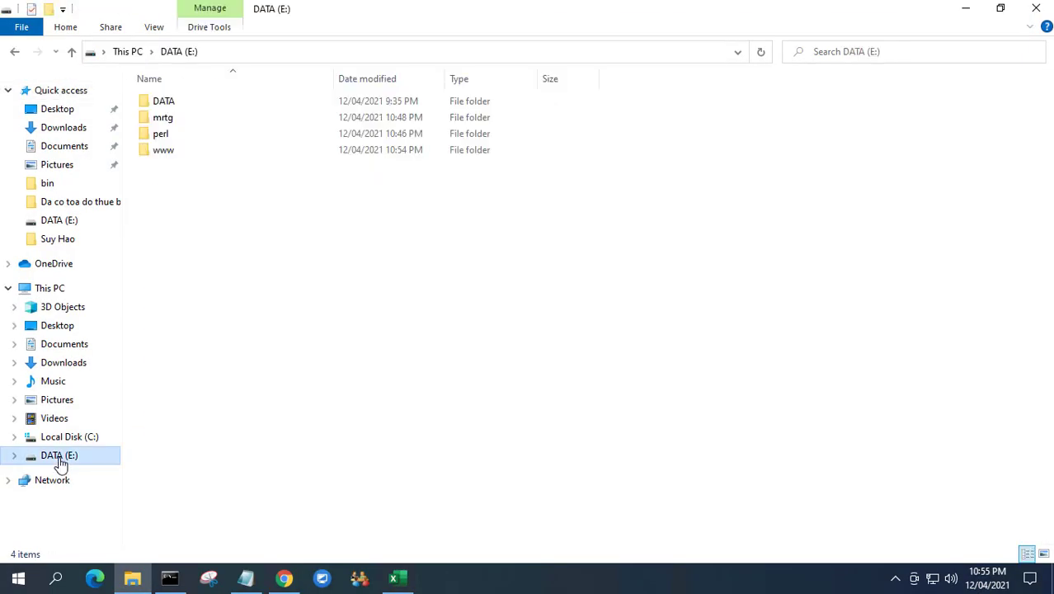
{"action": "double_click", "coordinate": [160, 150]}
{"action": "double_click", "coordinate": [165, 101]}
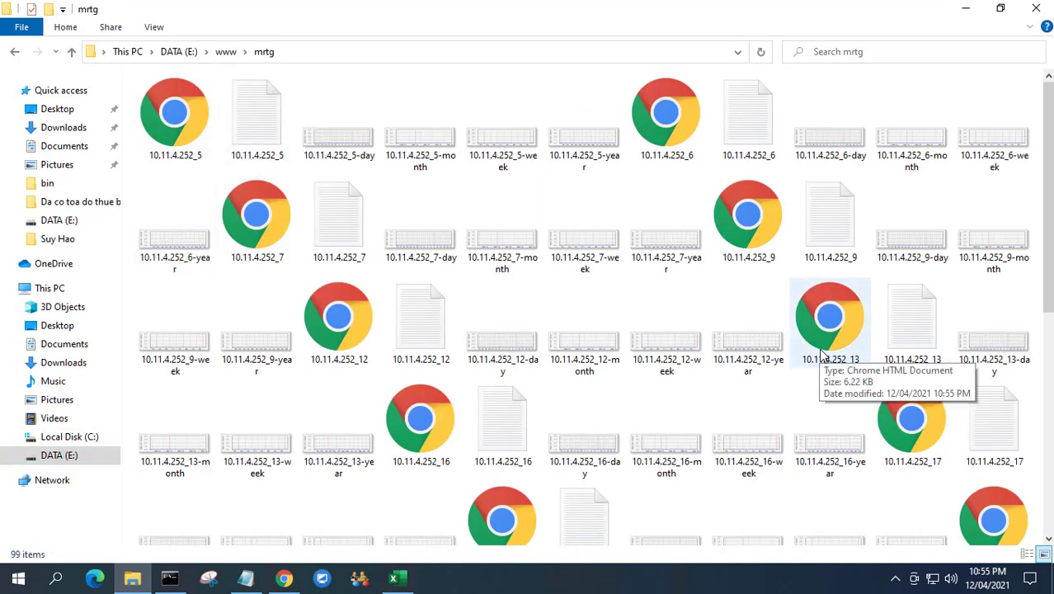
- Open 10.11.4.252_6.html and confirm it shows interface GigabitEthernet0/0/1
{"action": "double_click", "coordinate": [647, 135]}
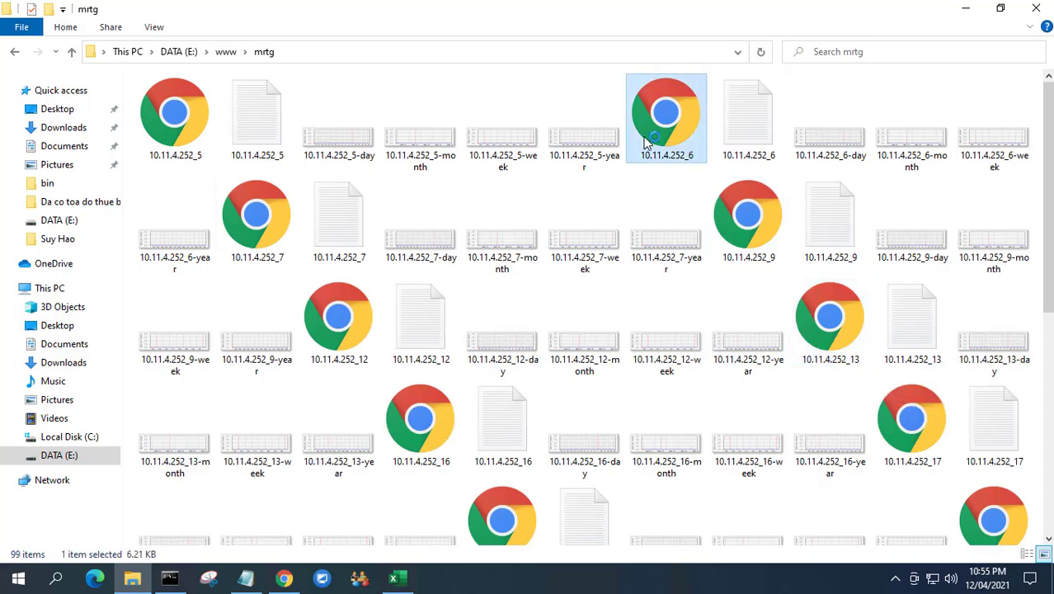
{"action": "left_click_drag", "start_coordinate": [76, 194], "coordinate": [187, 201]}
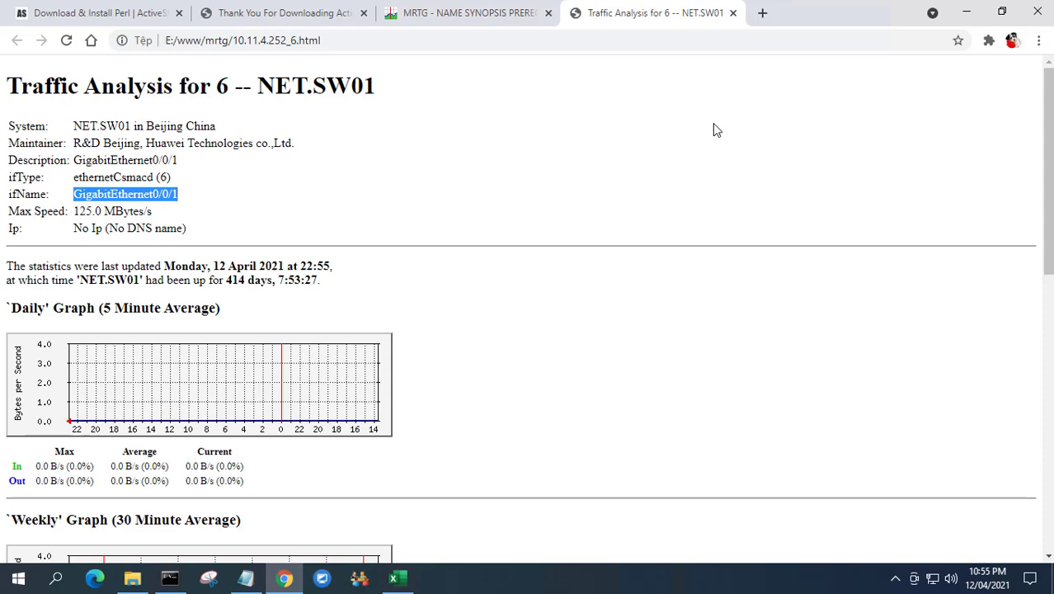
{"action": "left_click", "coordinate": [967, 23]}
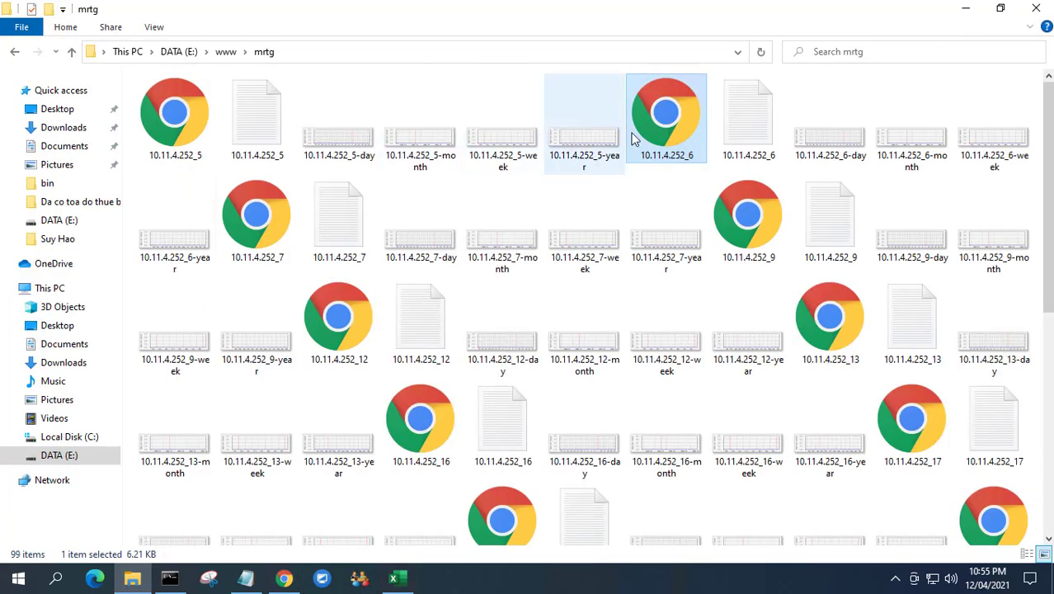
- Select the port 1 label cell in Book1 and start inserting a hyperlink
{"action": "left_click", "coordinate": [966, 10]}
{"action": "left_click", "coordinate": [412, 577]}
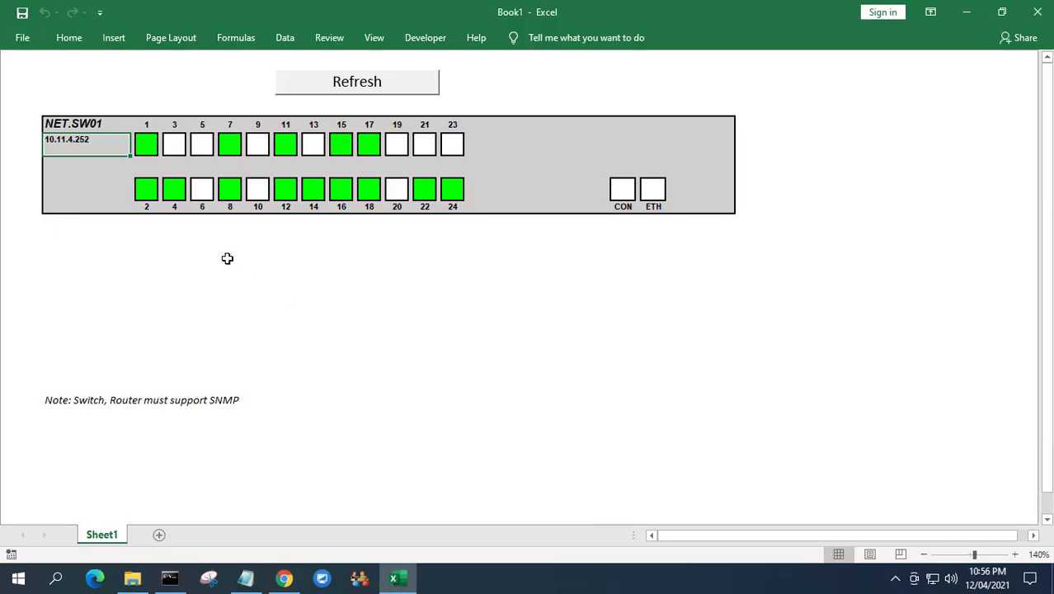
{"action": "left_click", "coordinate": [151, 126]}
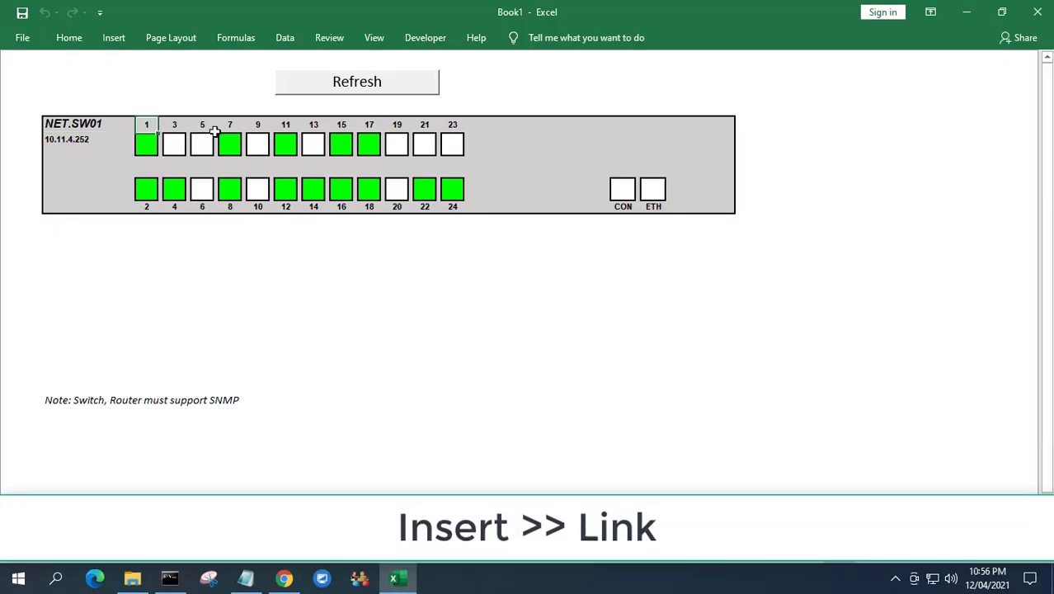
{"action": "left_click", "coordinate": [120, 43]}
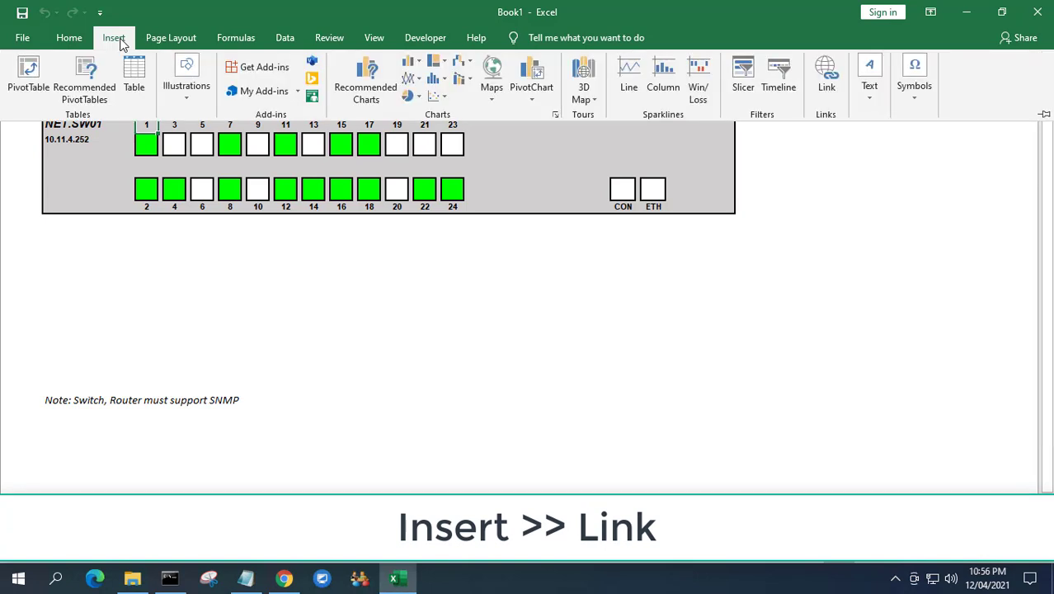
{"action": "left_click", "coordinate": [831, 83]}
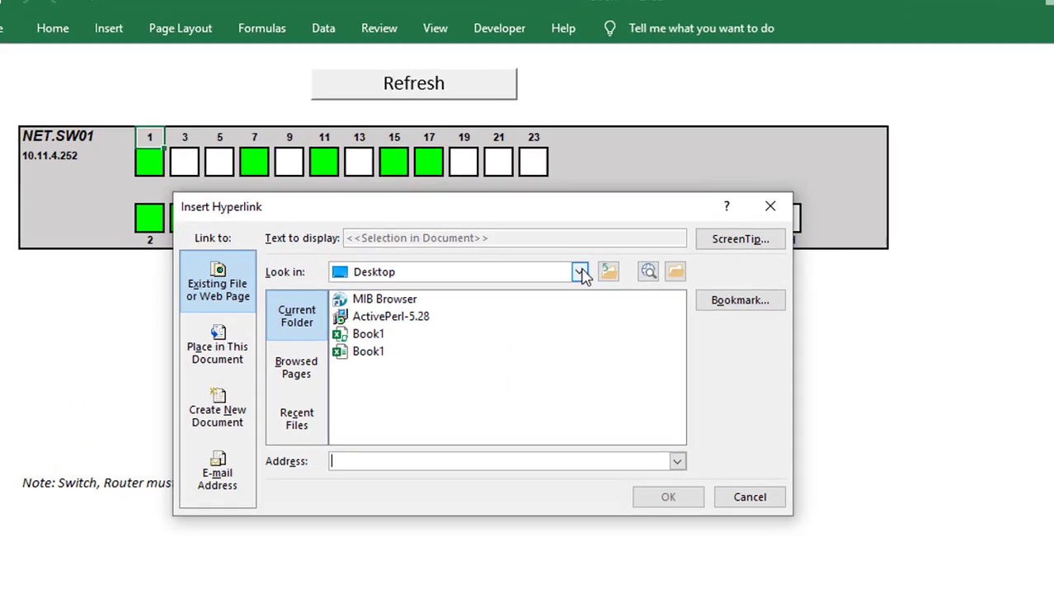
- Link the label to E:\www\mrtg\10.11.4.252_6.html
{"action": "left_click", "coordinate": [581, 275]}
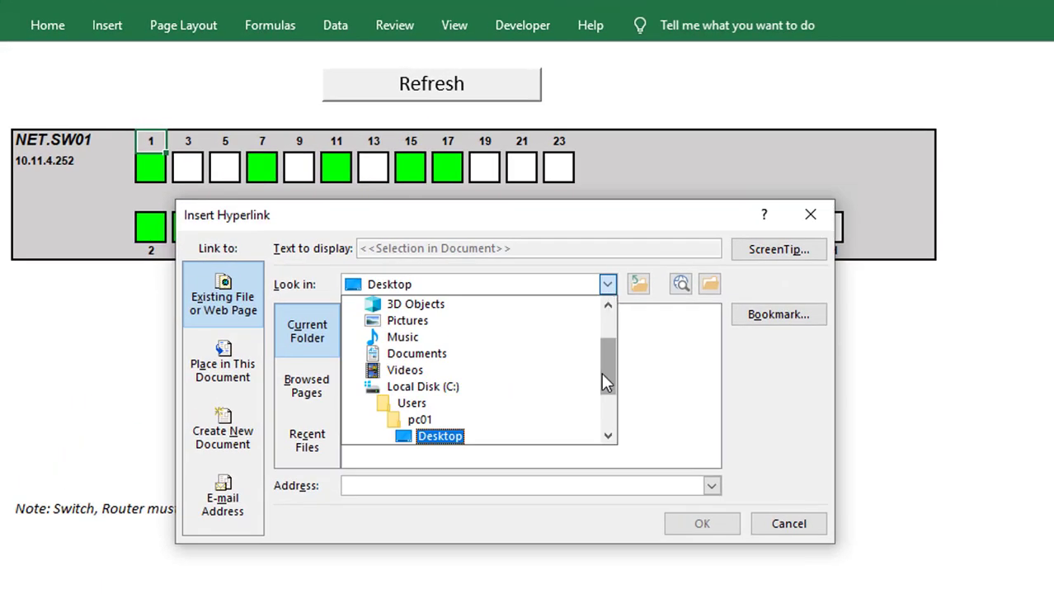
{"action": "scroll", "coordinate": [602, 376], "scroll_direction": "down", "scroll_amount": 2}
{"action": "left_click", "coordinate": [437, 383]}
{"action": "double_click", "coordinate": [392, 371]}
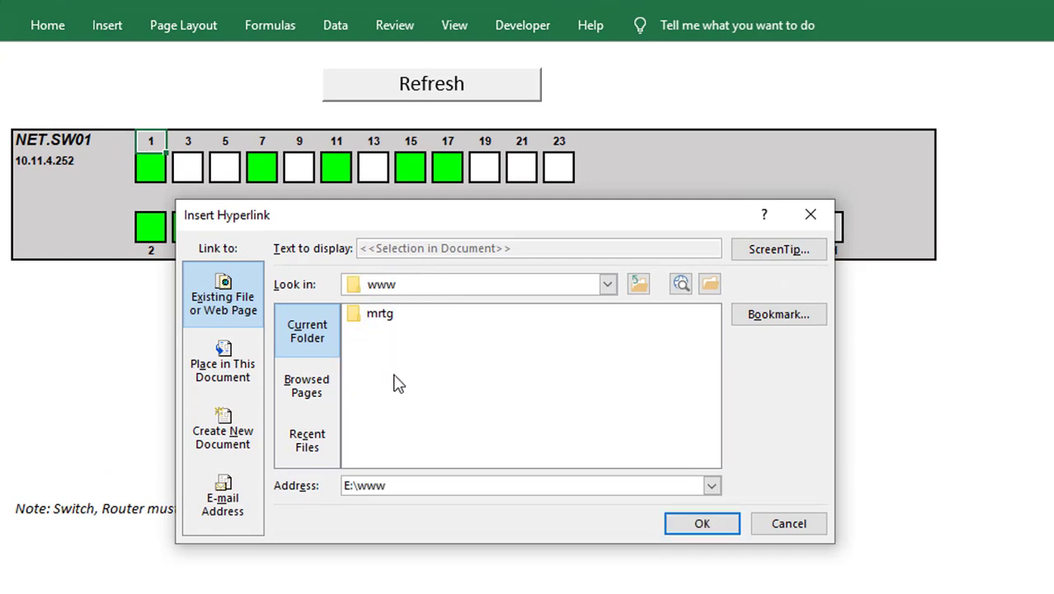
{"action": "double_click", "coordinate": [392, 318]}
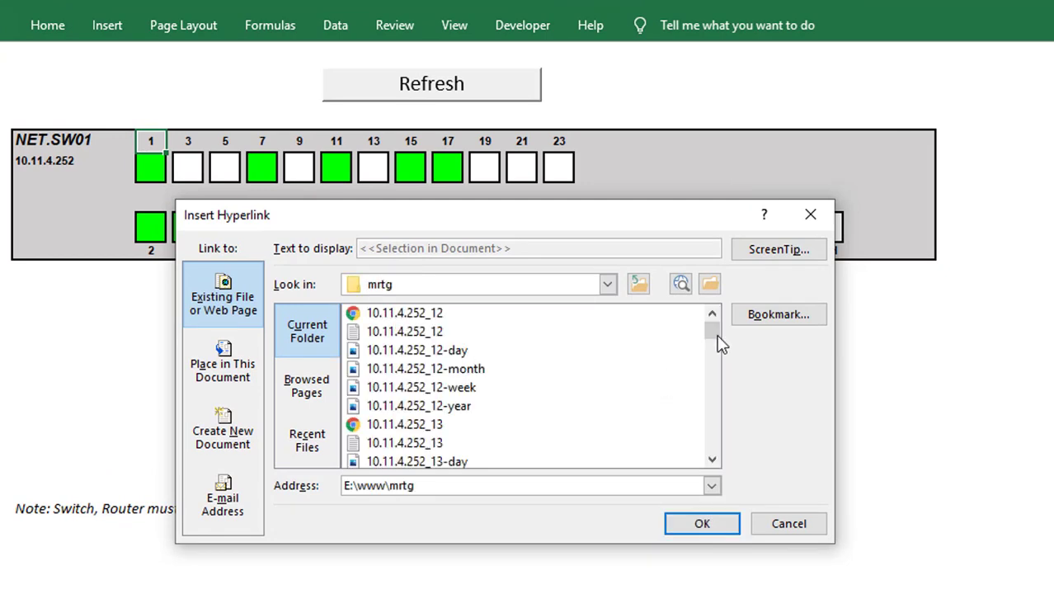
{"action": "left_click_drag", "start_coordinate": [714, 332], "coordinate": [696, 428]}
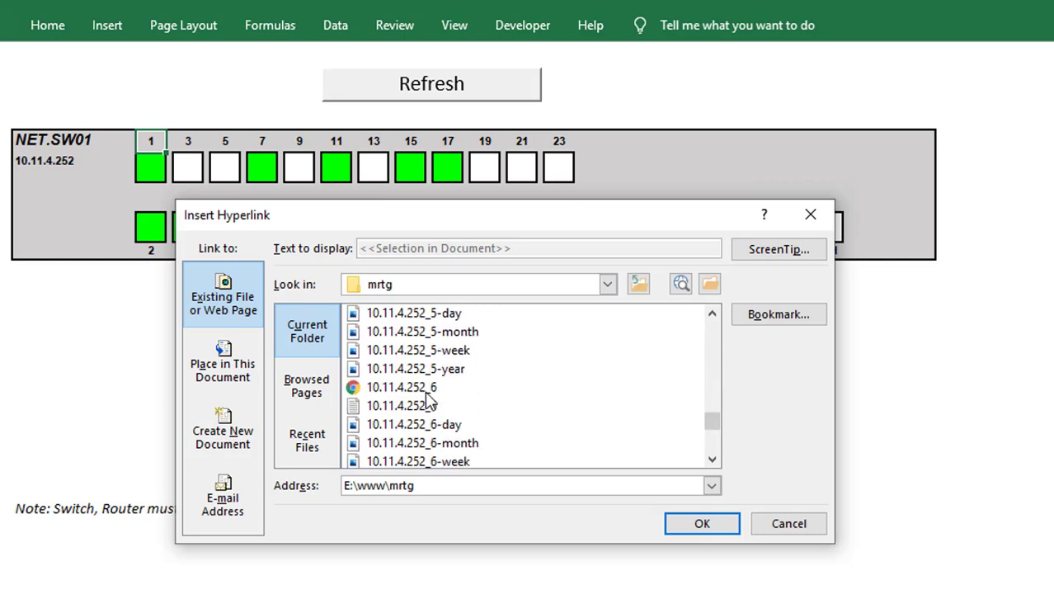
{"action": "left_click", "coordinate": [424, 390]}
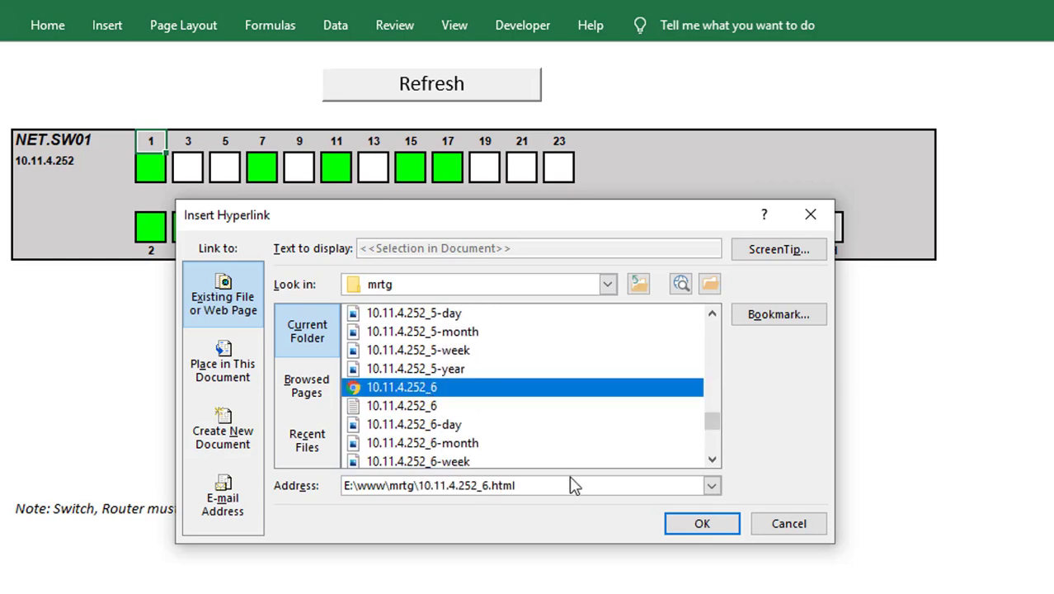
{"action": "left_click", "coordinate": [684, 522]}
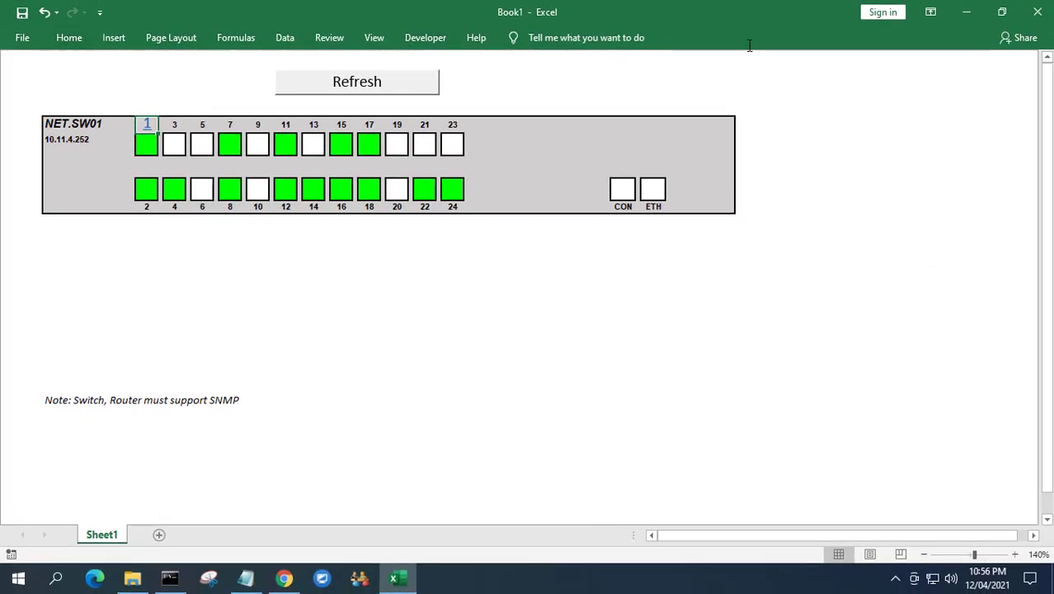
- Pin the ribbon and set the port 1 label to font size 8
{"action": "left_click", "coordinate": [70, 38]}
{"action": "left_click", "coordinate": [1044, 116]}
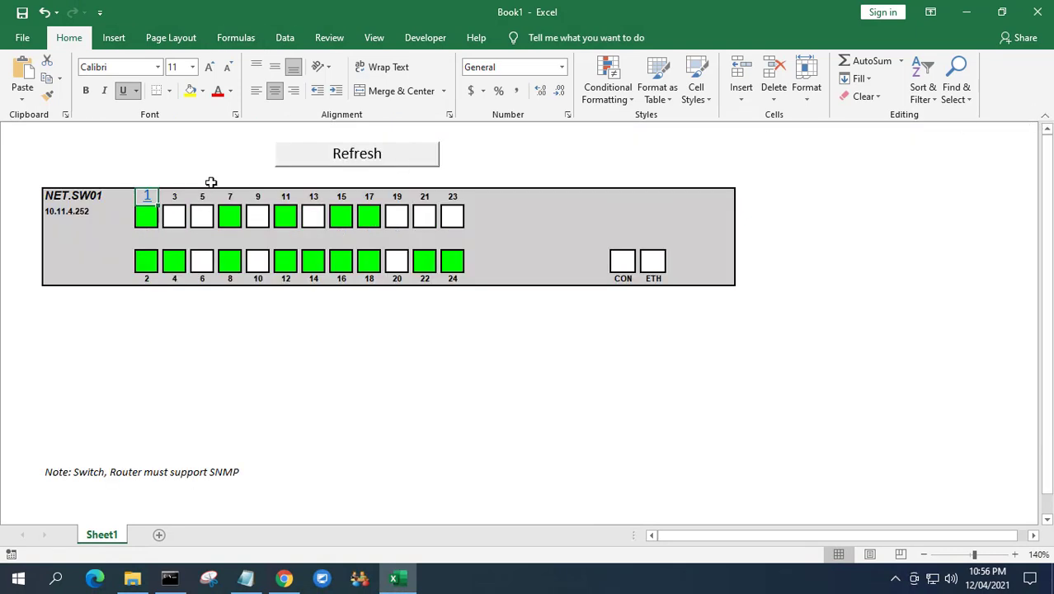
{"action": "left_click", "coordinate": [192, 67]}
{"action": "left_click", "coordinate": [175, 84]}
- Test the port 1 link, confirming its page shows GigabitEthernet0/0/1
{"action": "left_click", "coordinate": [149, 202]}
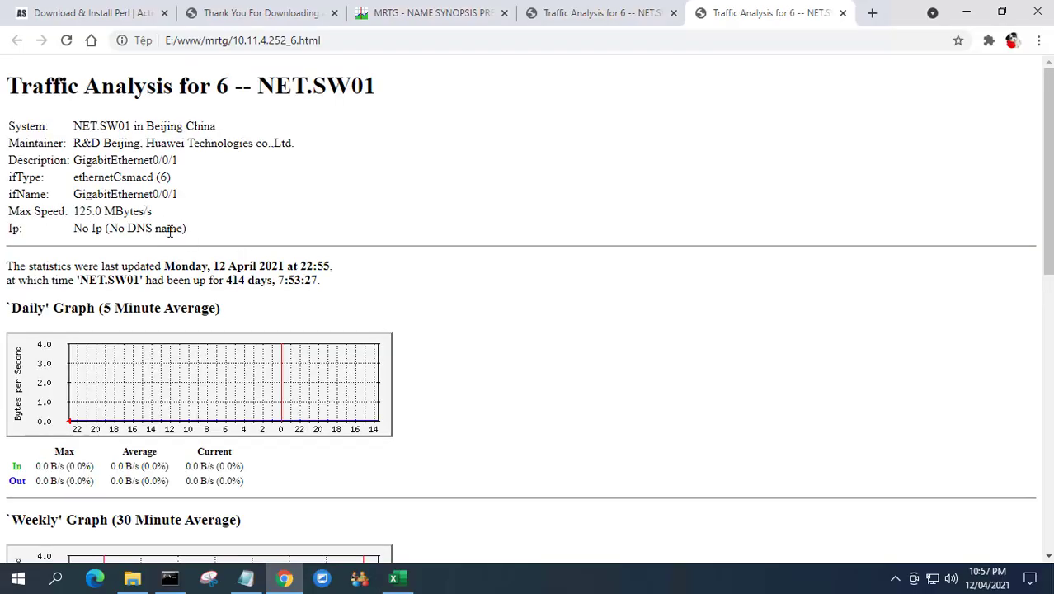
{"action": "left_click_drag", "start_coordinate": [77, 193], "coordinate": [195, 194]}
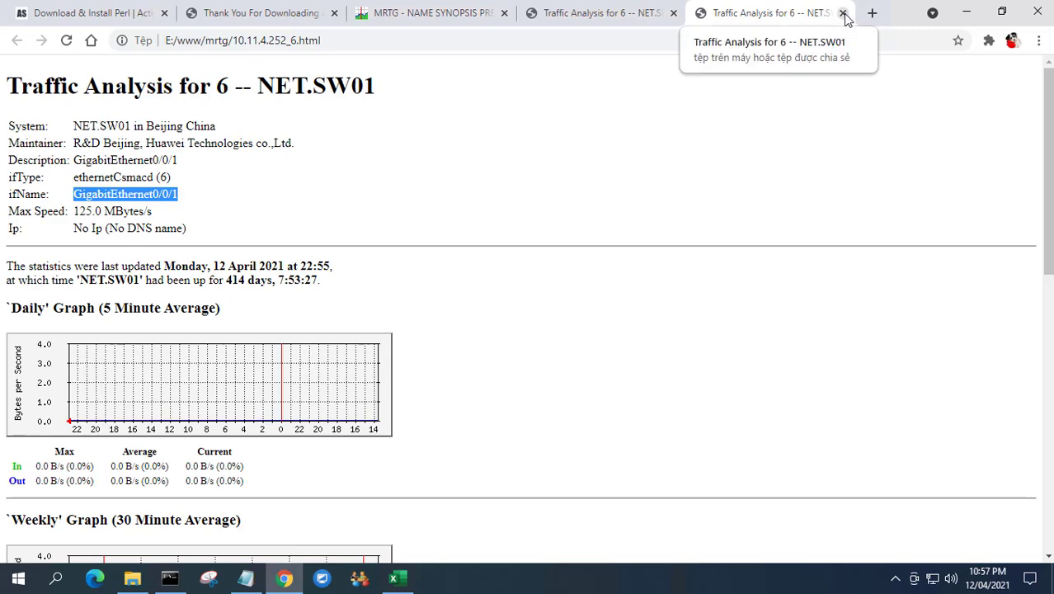
{"action": "left_click", "coordinate": [843, 13]}
{"action": "left_click", "coordinate": [732, 13]}
{"action": "left_click", "coordinate": [967, 11]}
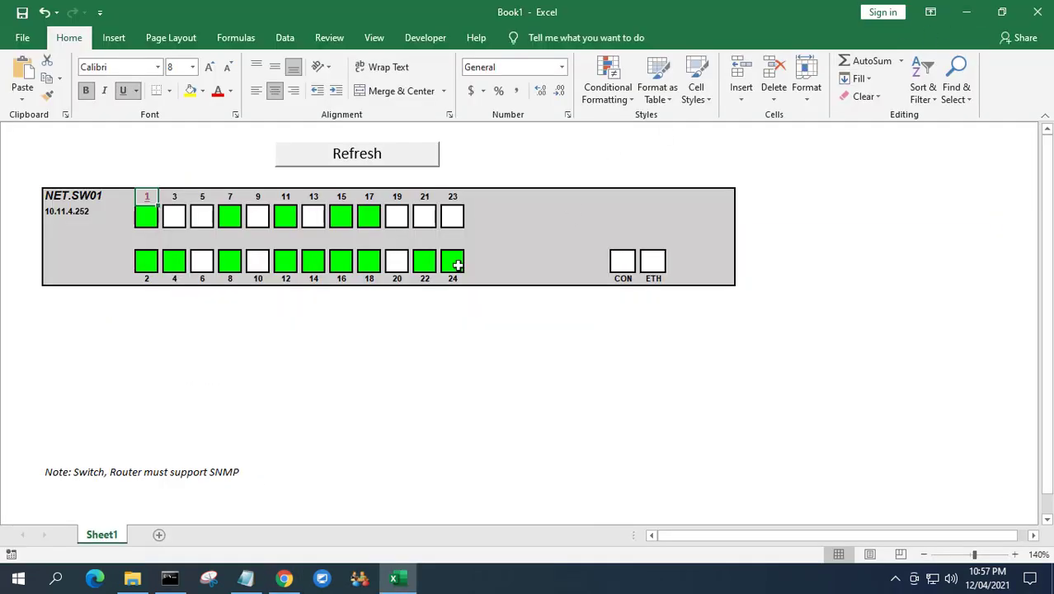
{"action": "left_click", "coordinate": [152, 217]}
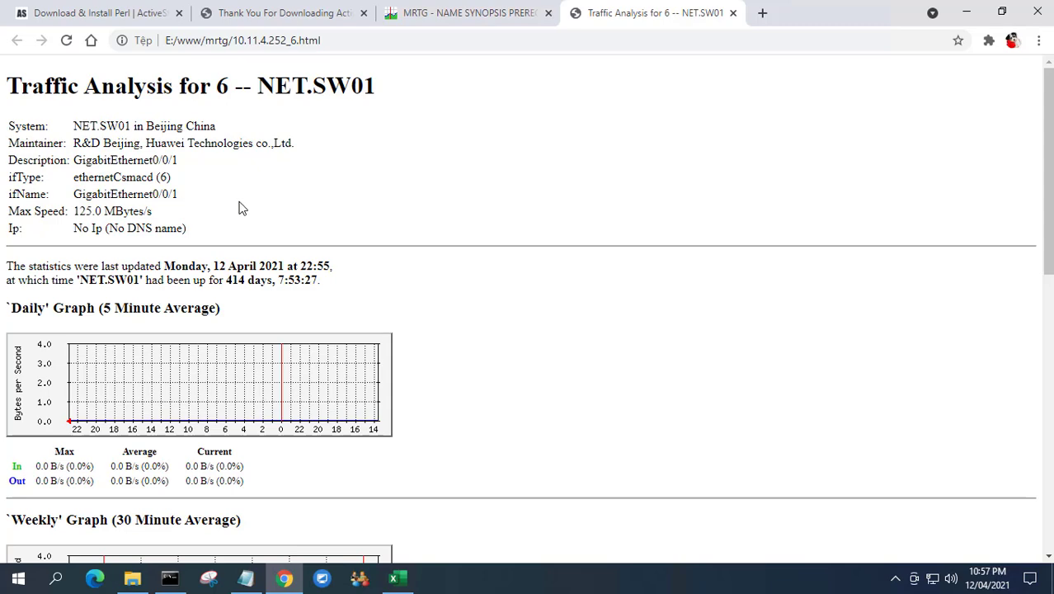
{"action": "left_click", "coordinate": [732, 13]}
{"action": "left_click", "coordinate": [966, 12]}
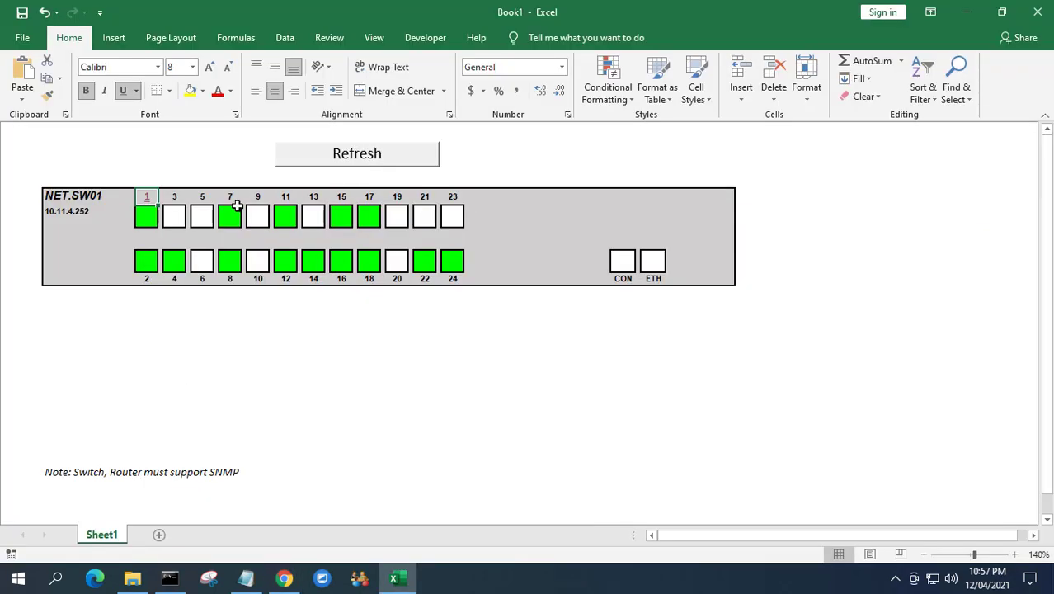
- Insert the comment 'Connect to PC_02' on the port 1 label cell
{"action": "right_click", "coordinate": [148, 206]}
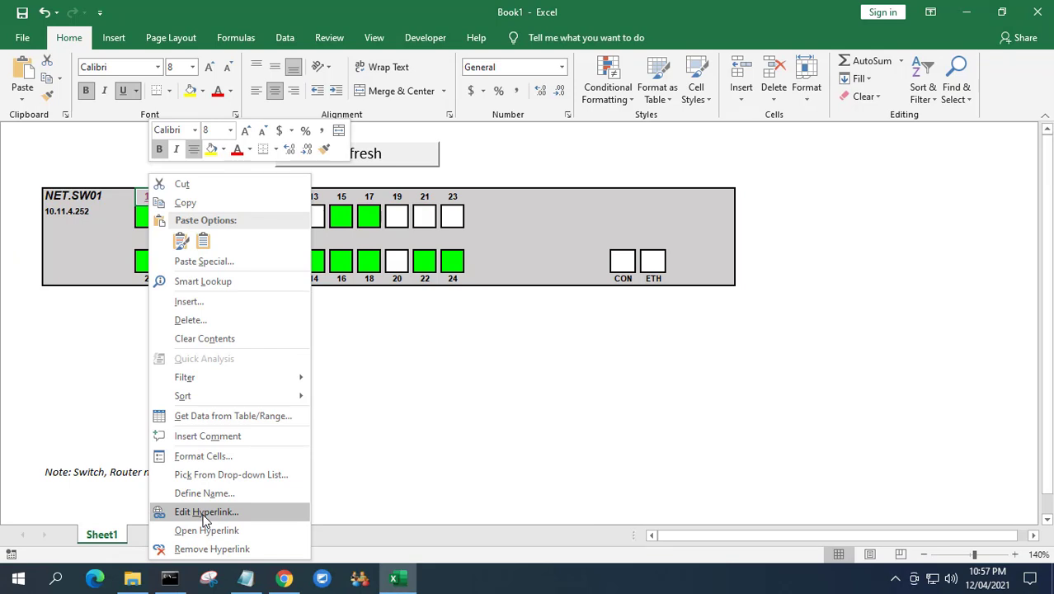
{"action": "left_click", "coordinate": [207, 435]}
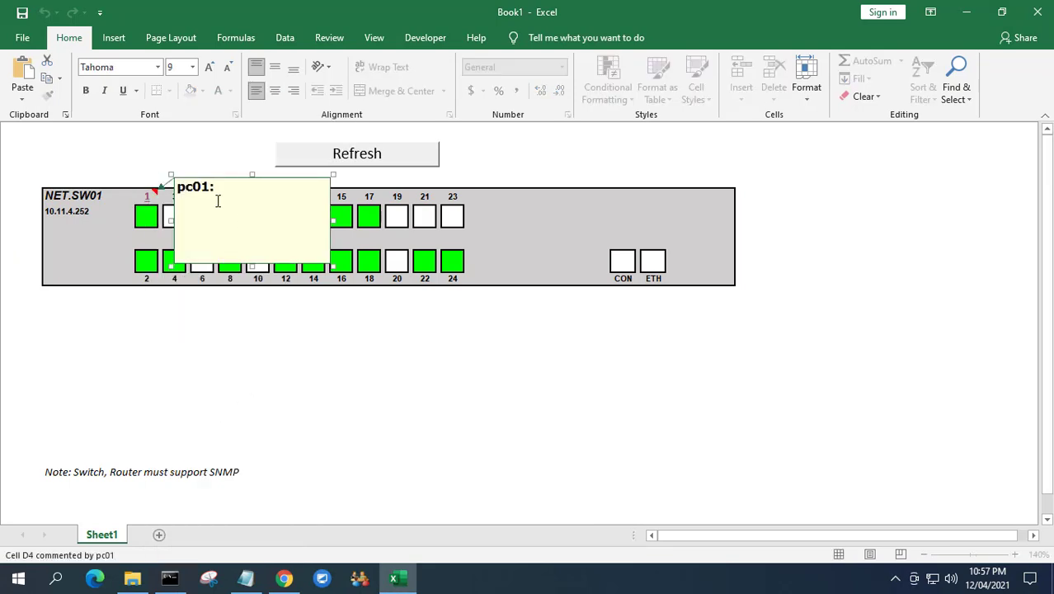
{"action": "key", "text": "ctrl+a"}
{"action": "type", "text": "Con"}
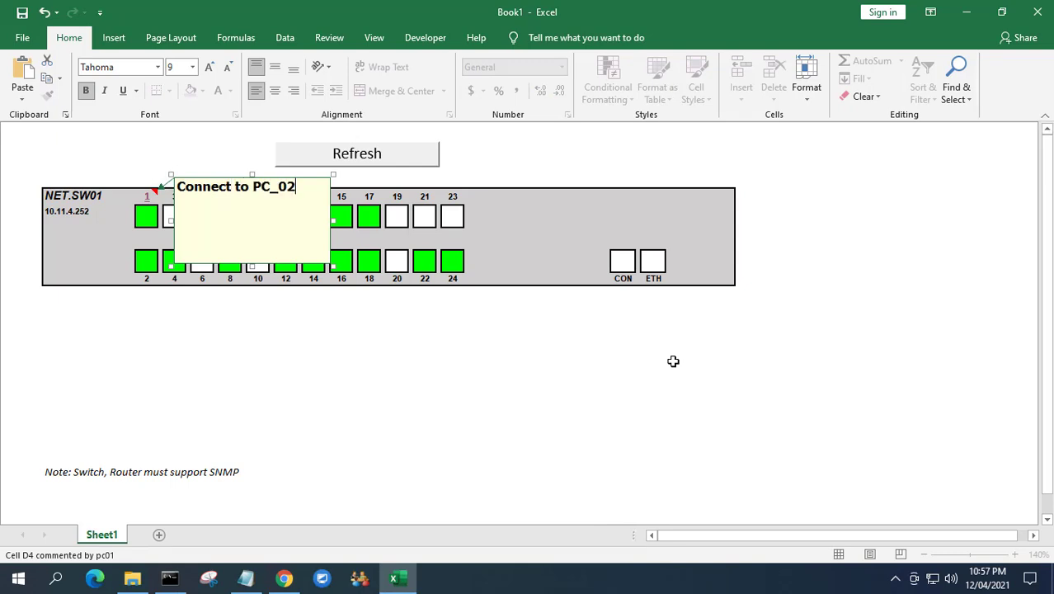
{"action": "left_click", "coordinate": [592, 413]}
{"action": "mouse_move", "coordinate": [151, 204]}
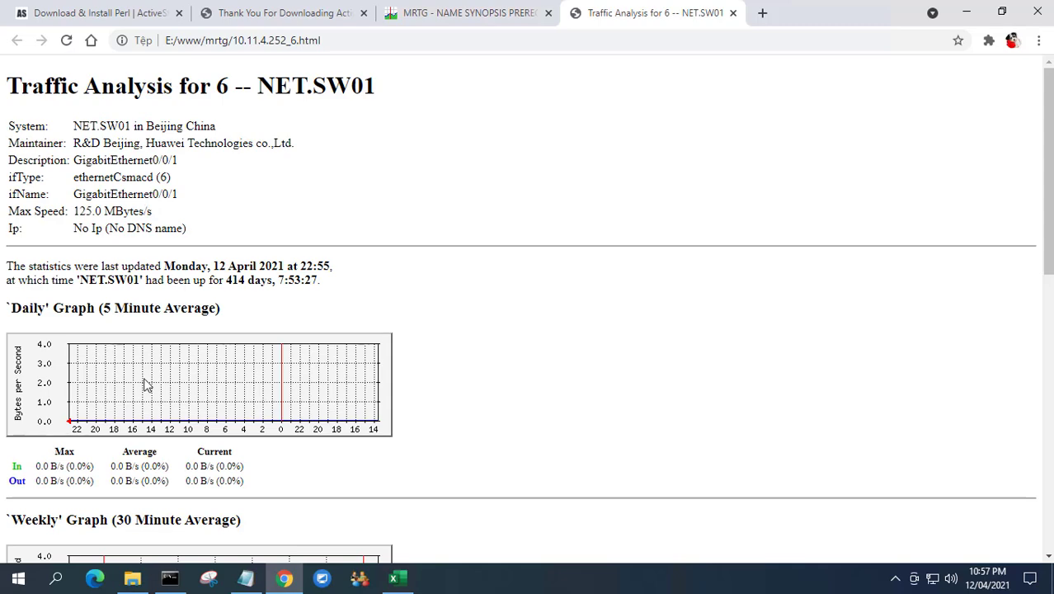
- Close the port 6 page, refresh port statuses, and view port 1's traffic page
{"action": "left_click", "coordinate": [732, 12]}
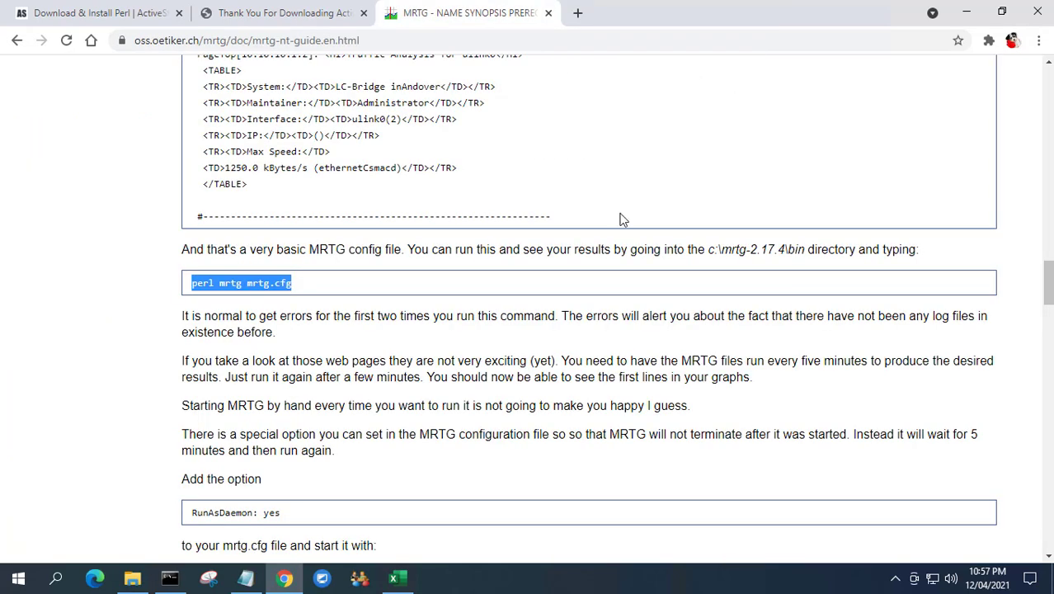
{"action": "left_click", "coordinate": [966, 12]}
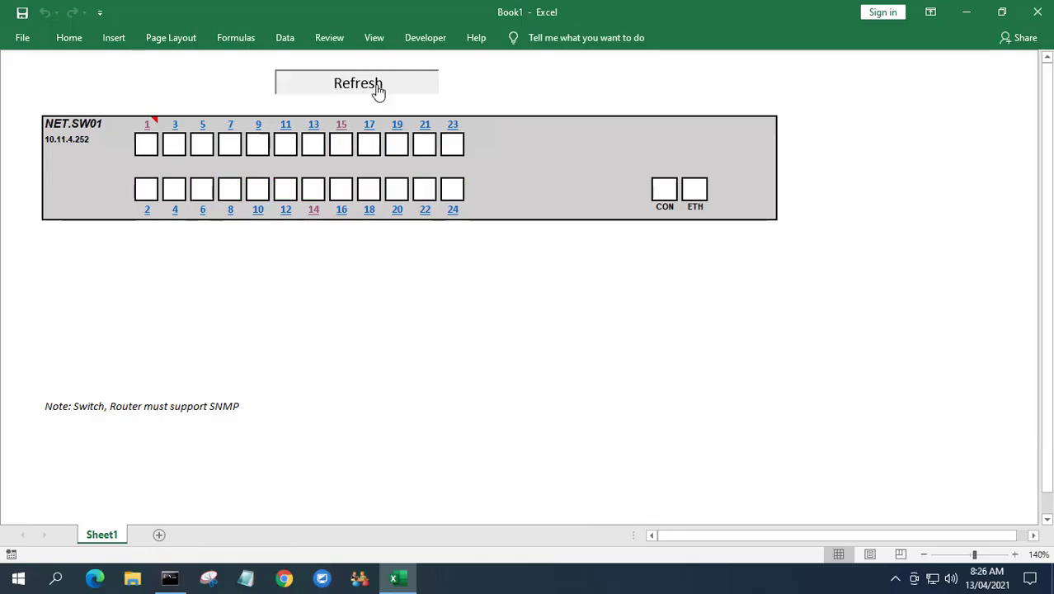
{"action": "left_click", "coordinate": [377, 90]}
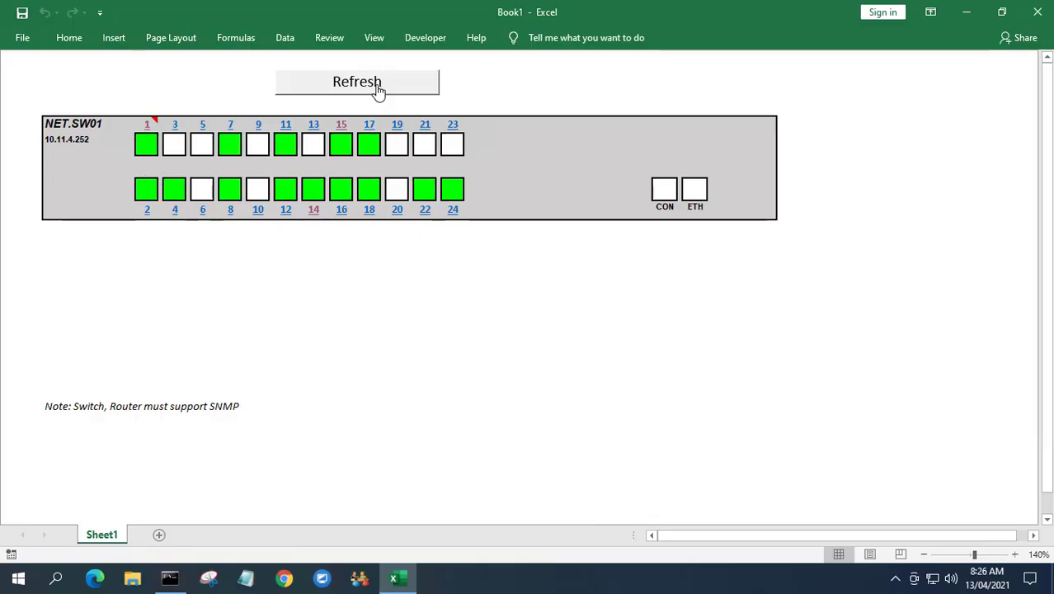
{"action": "left_click", "coordinate": [150, 130]}
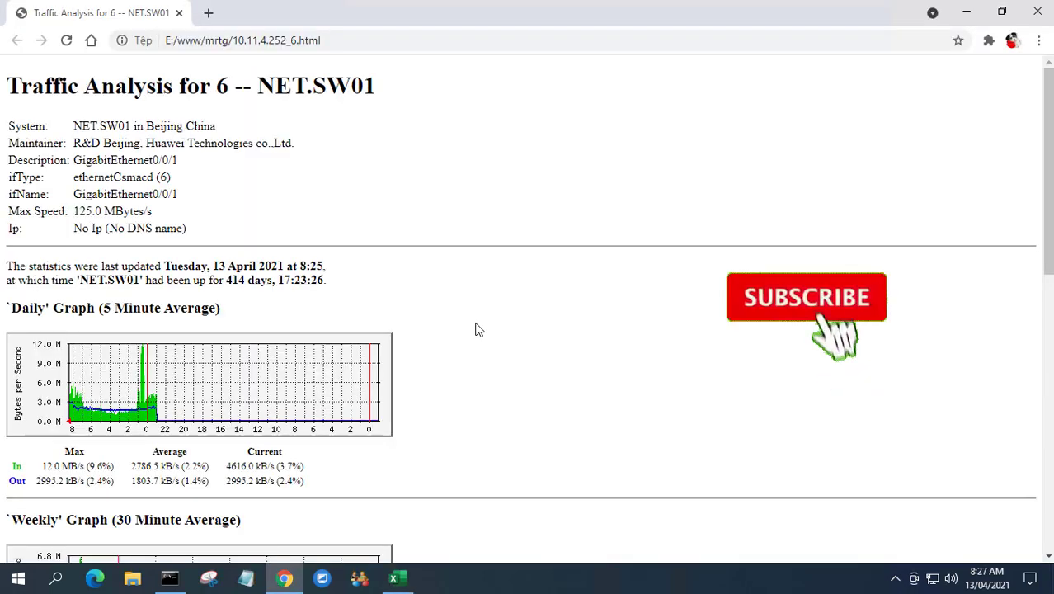
{"action": "left_click_drag", "start_coordinate": [1044, 227], "coordinate": [1044, 323]}
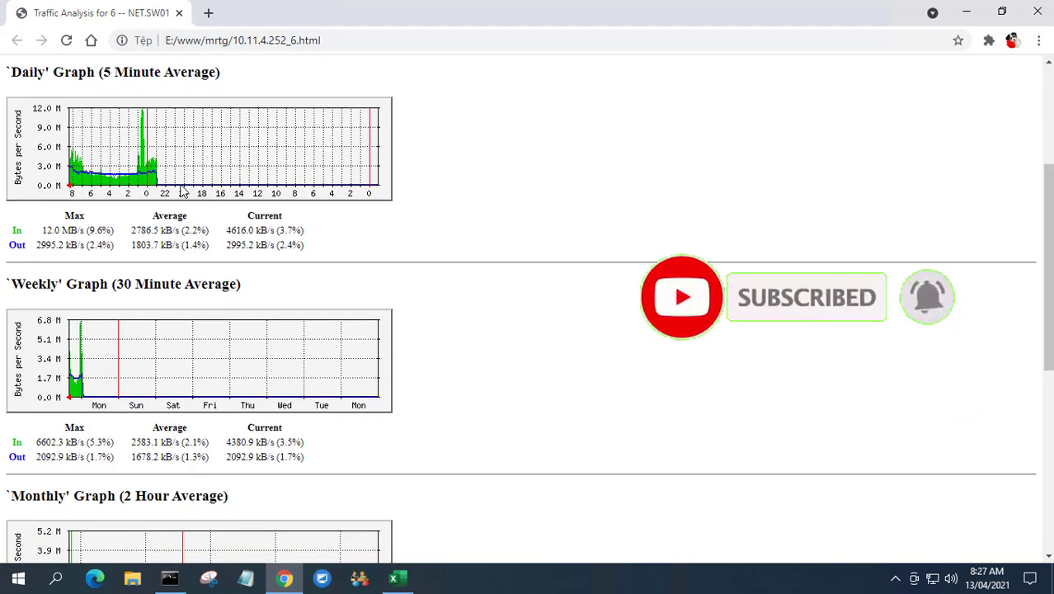
{"action": "left_click", "coordinate": [966, 13]}
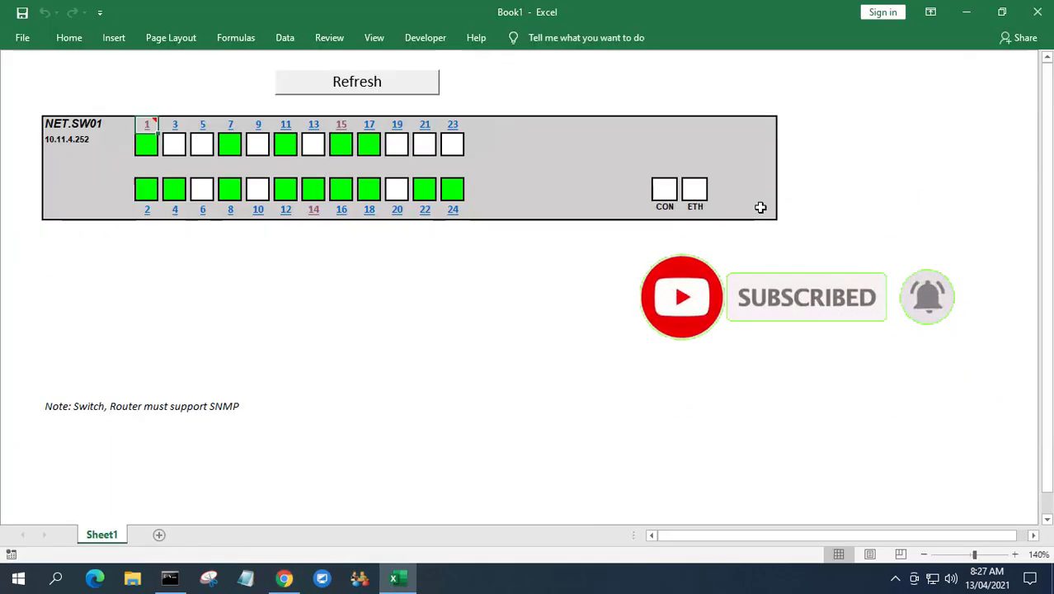
- Open port 14's page (GigabitEthernet0/0/14) and compare it with port 1's GigabitEthernet0/0/1 page
{"action": "left_click", "coordinate": [313, 214]}
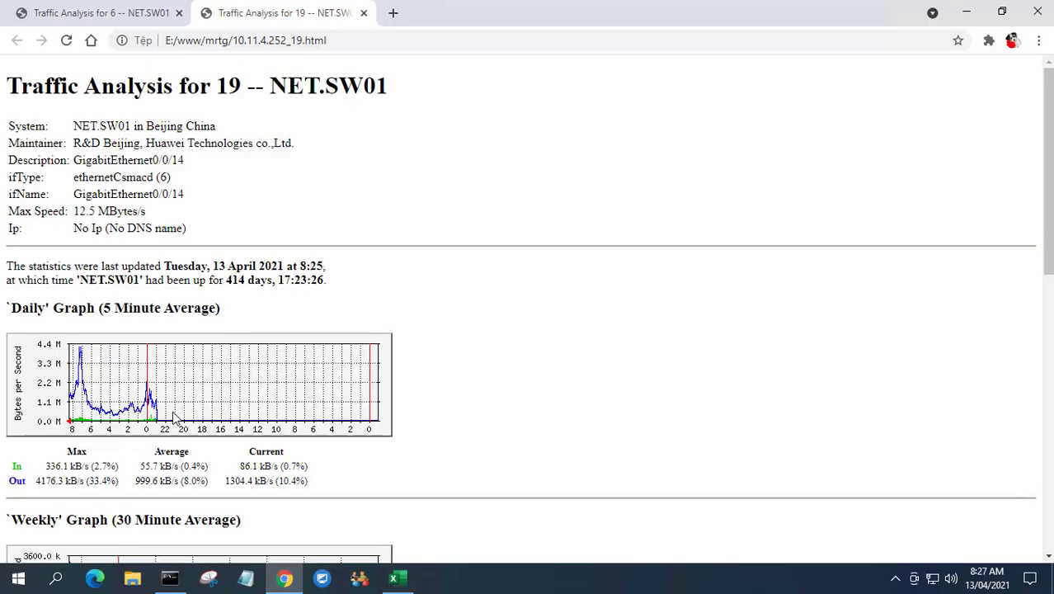
{"action": "left_click_drag", "start_coordinate": [73, 194], "coordinate": [191, 201]}
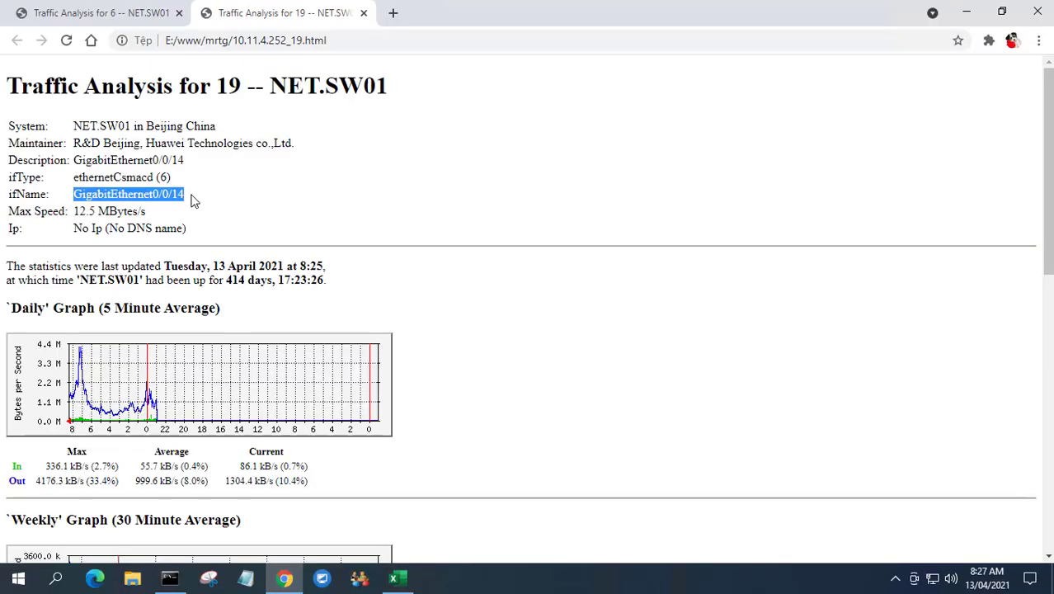
{"action": "left_click", "coordinate": [157, 18]}
{"action": "scroll", "coordinate": [203, 202], "scroll_direction": "up", "scroll_amount": 3}
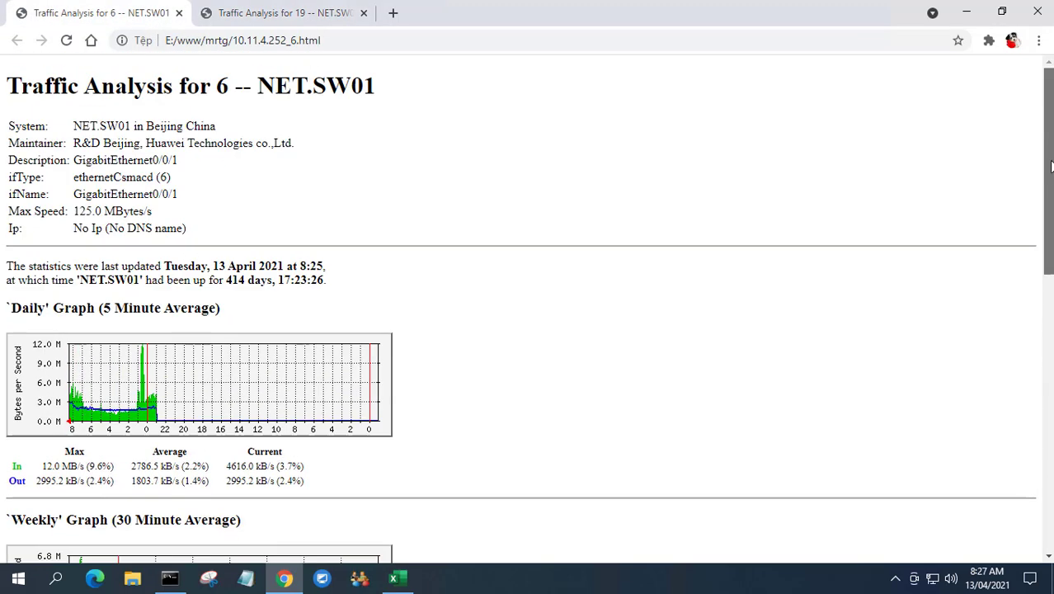
{"action": "left_click_drag", "start_coordinate": [74, 193], "coordinate": [183, 197]}
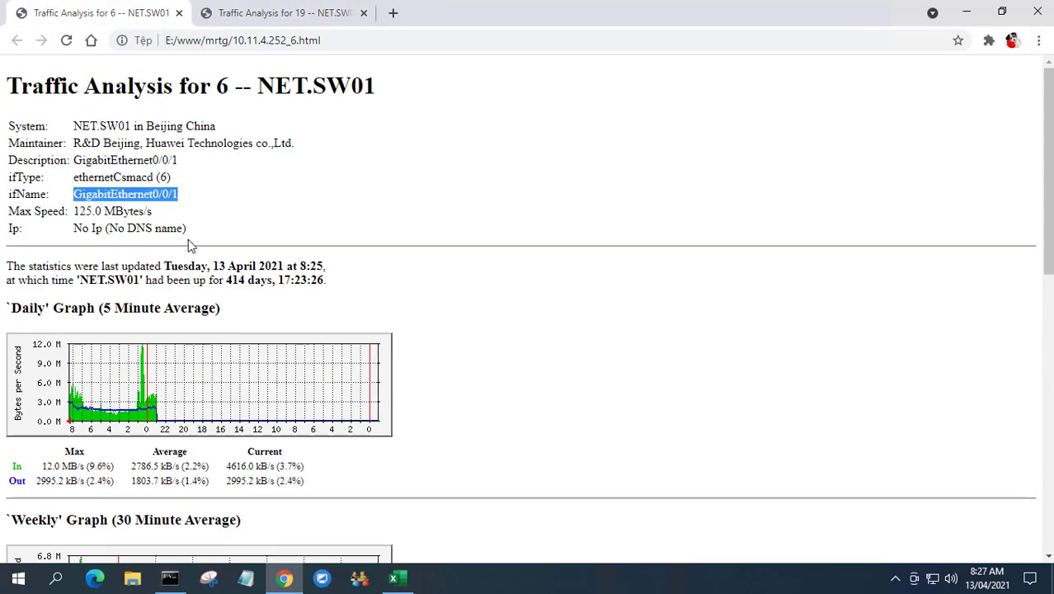
{"action": "left_click", "coordinate": [393, 578]}
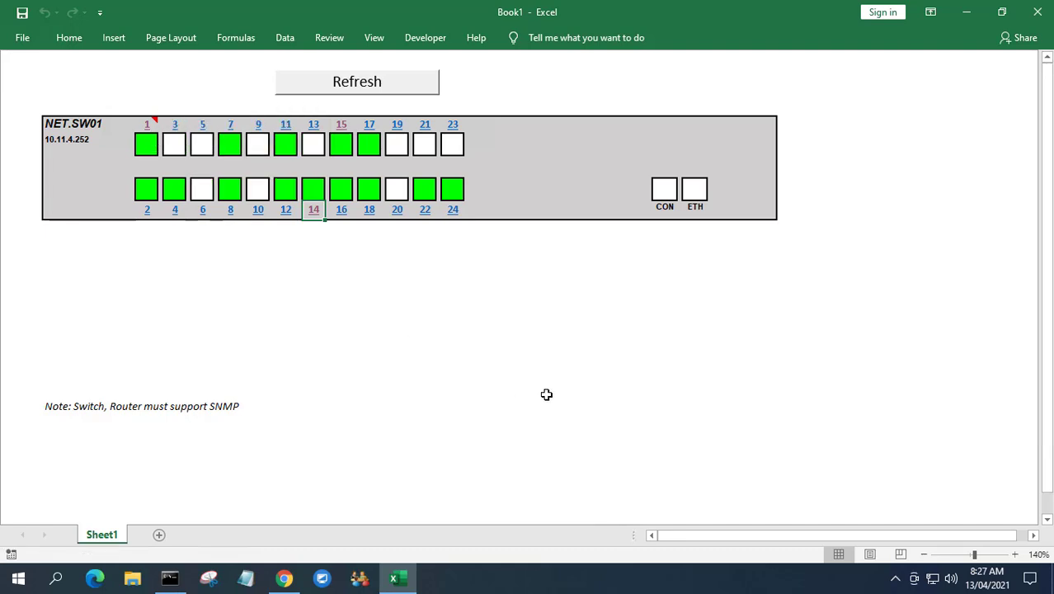